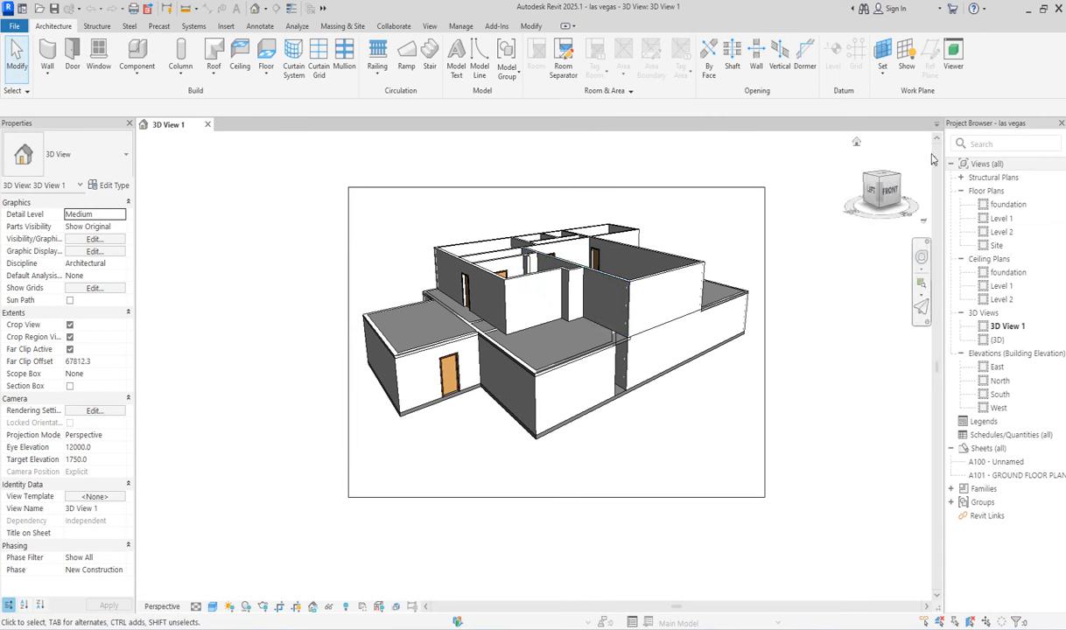
Step: Review the Level 1 and Level 2 floor plans and the perspective 3D View 1
click(1001, 218)
scroll(545, 300, up, 3)
double_click(1001, 232)
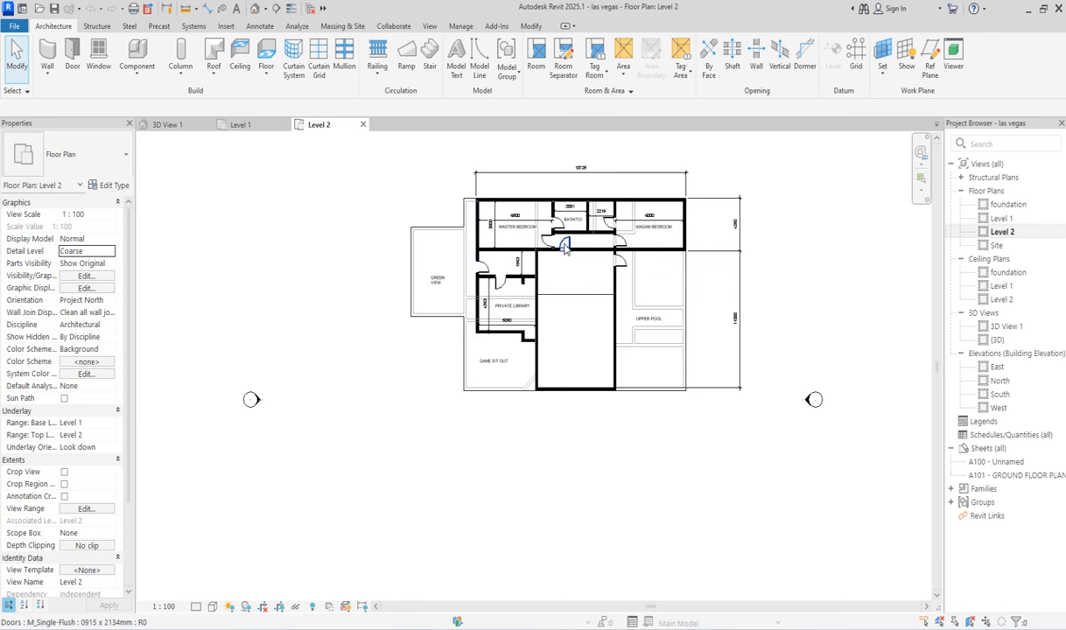
scroll(565, 243, up, 2)
scroll(567, 245, up, 1)
scroll(584, 333, down, 3)
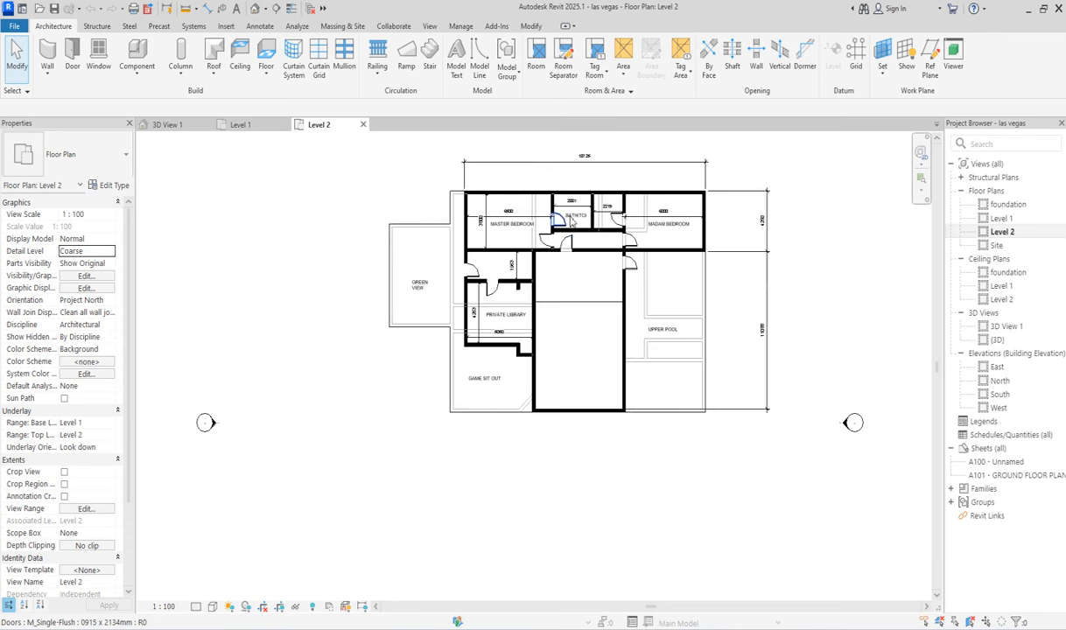
scroll(596, 278, up, 2)
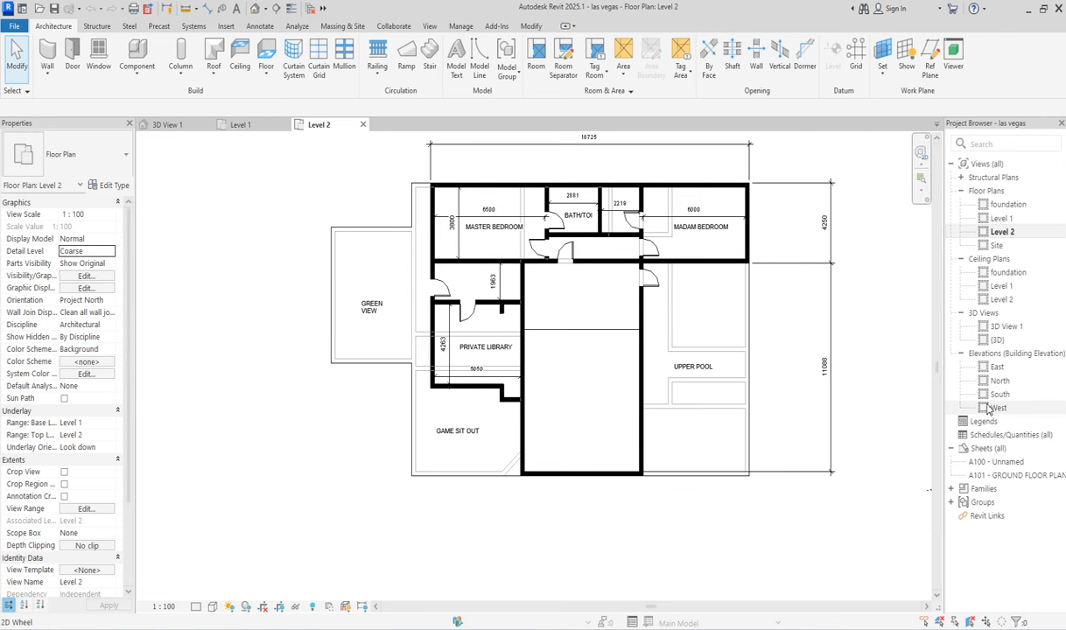
double_click(1006, 326)
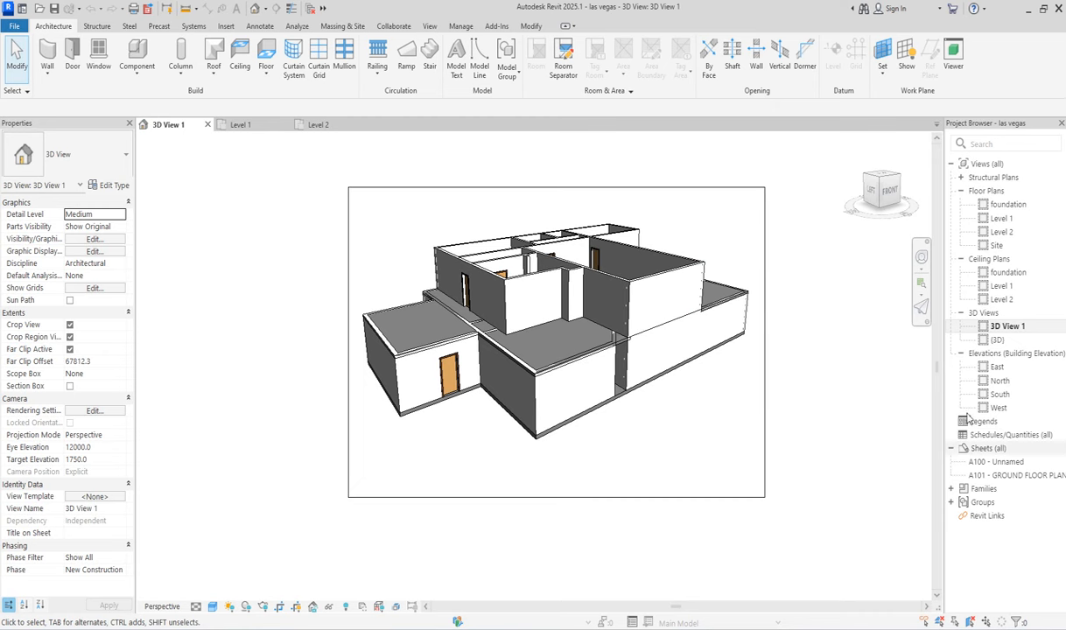
Step: In the South elevation, draw a new level at elevation 6000 along the tops of the upper-storey walls
double_click(1000, 395)
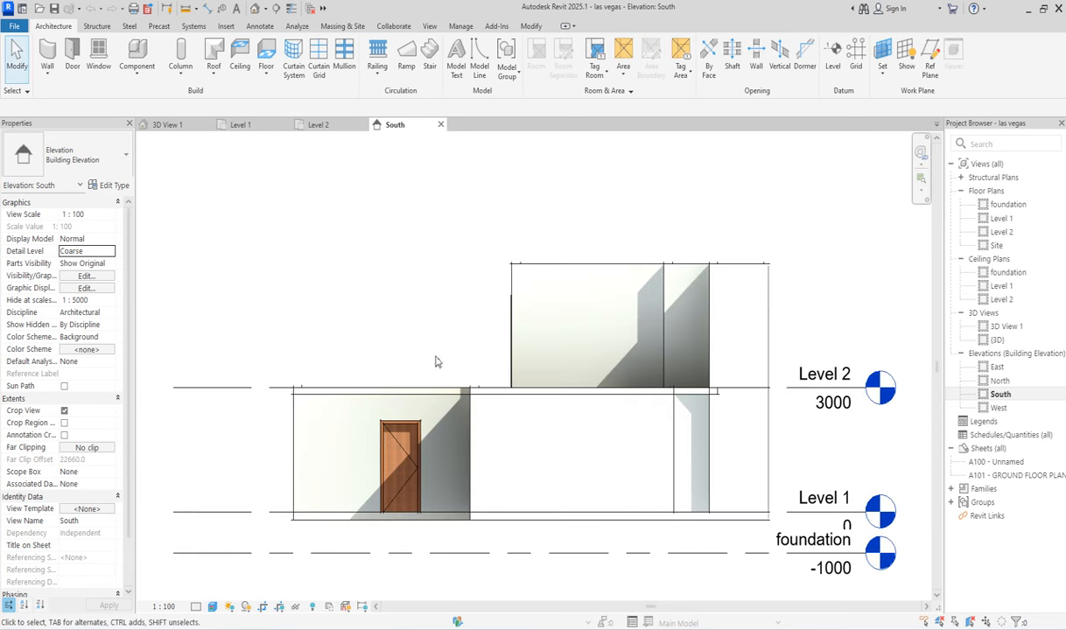
scroll(436, 361, down, 2)
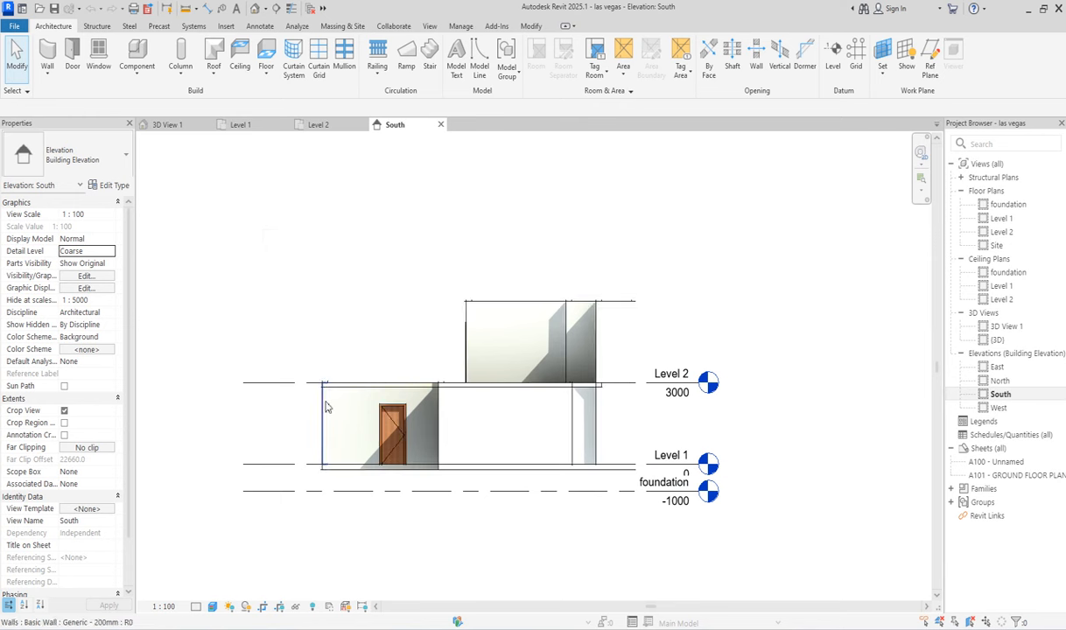
click(270, 383)
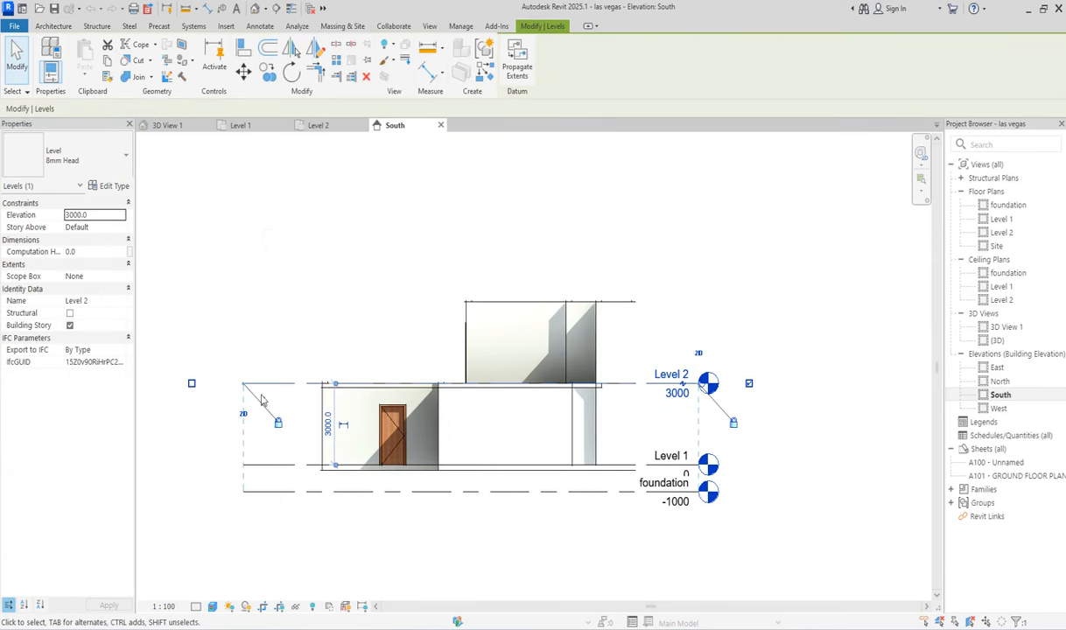
click(487, 70)
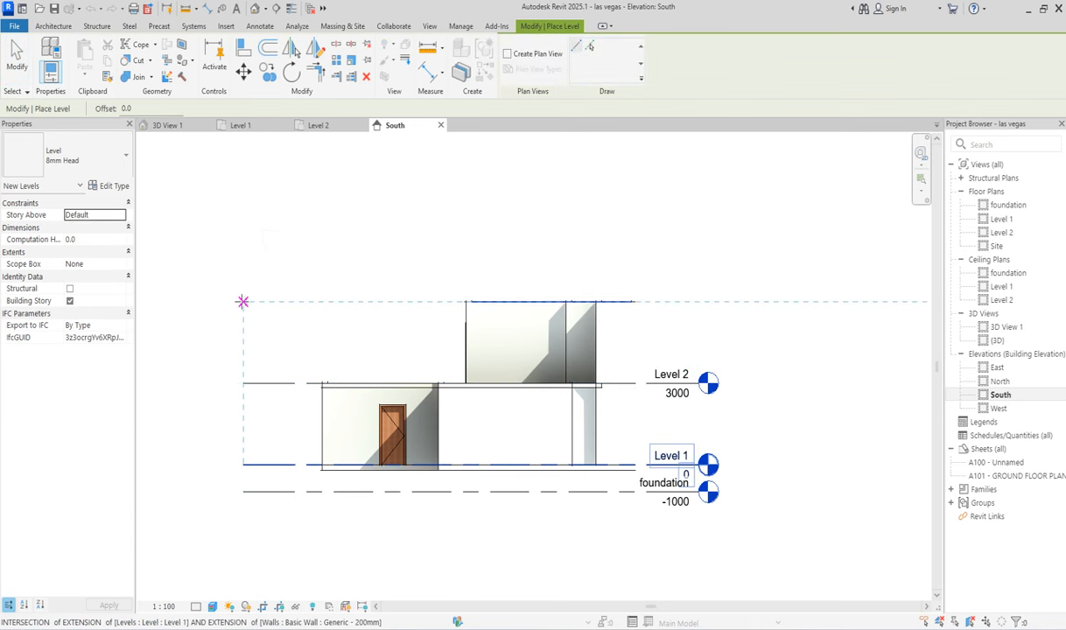
click(244, 303)
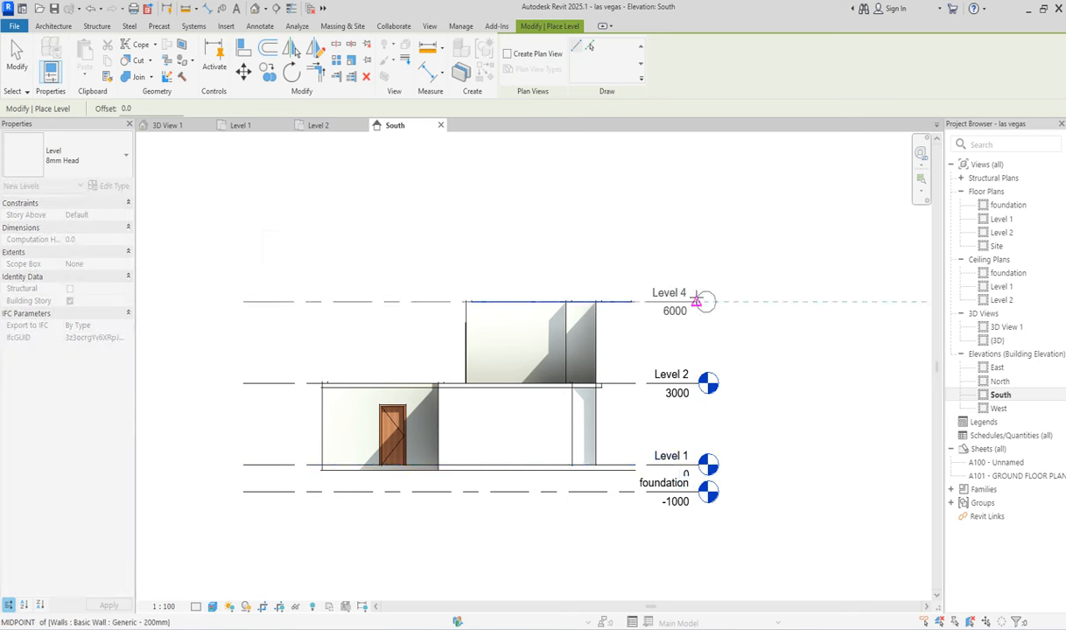
click(701, 302)
right_click(729, 261)
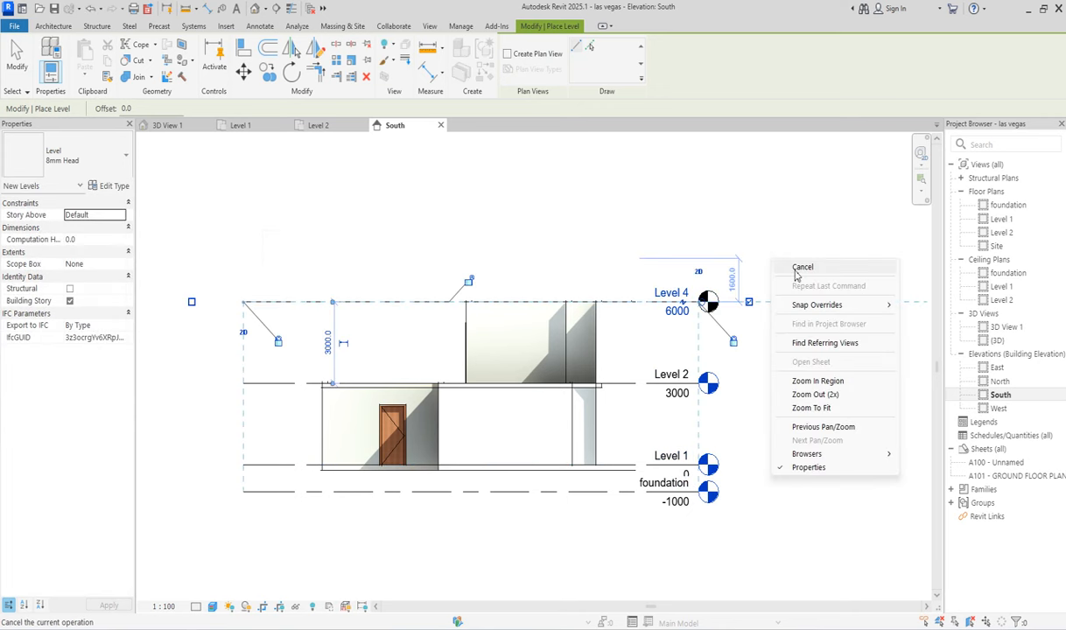
click(758, 263)
right_click(782, 268)
click(803, 263)
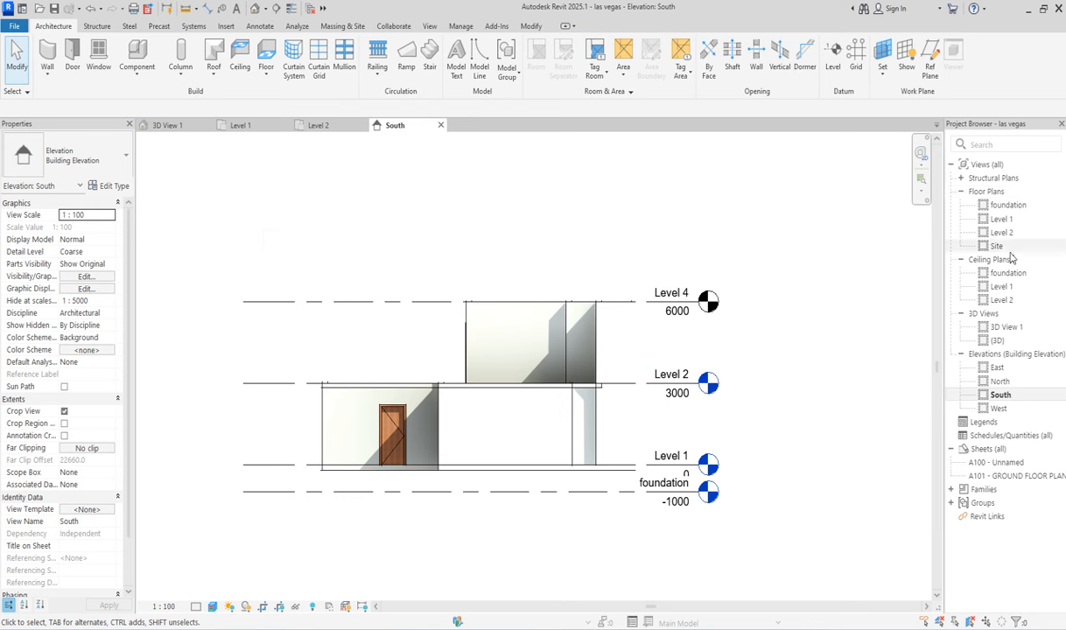
Step: Create a floor plan view for Level 4 without duplicating existing views
click(352, 302)
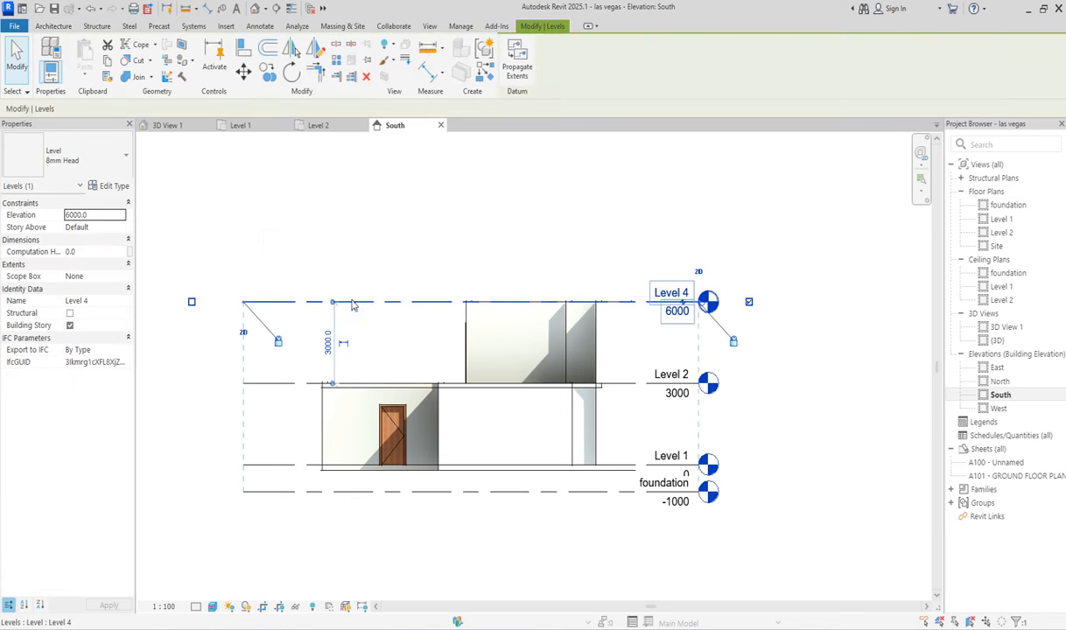
click(431, 27)
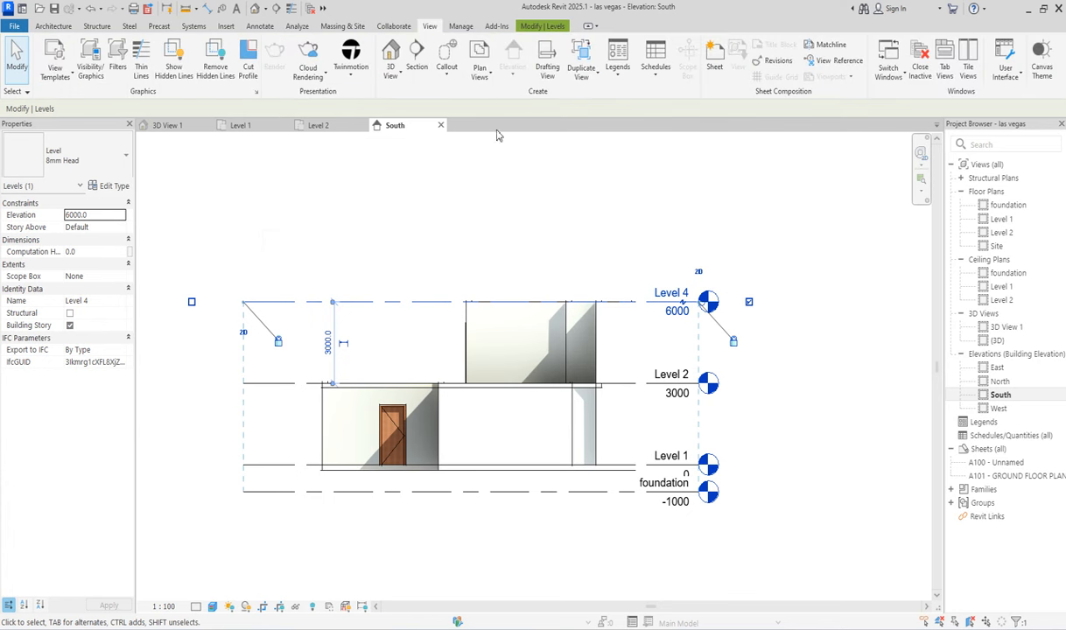
click(480, 63)
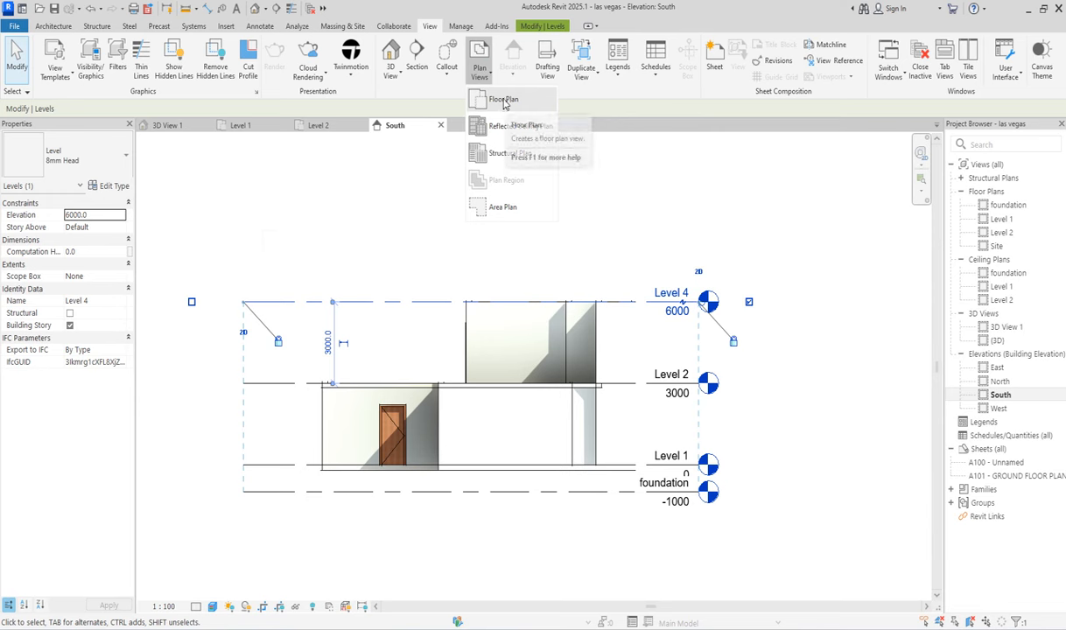
click(503, 100)
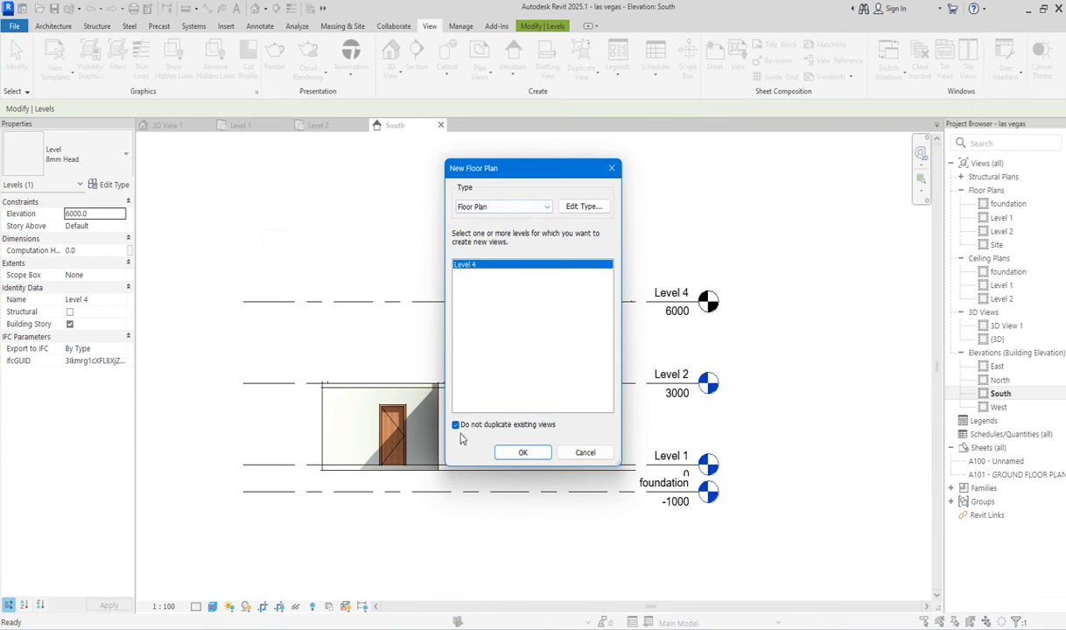
click(528, 457)
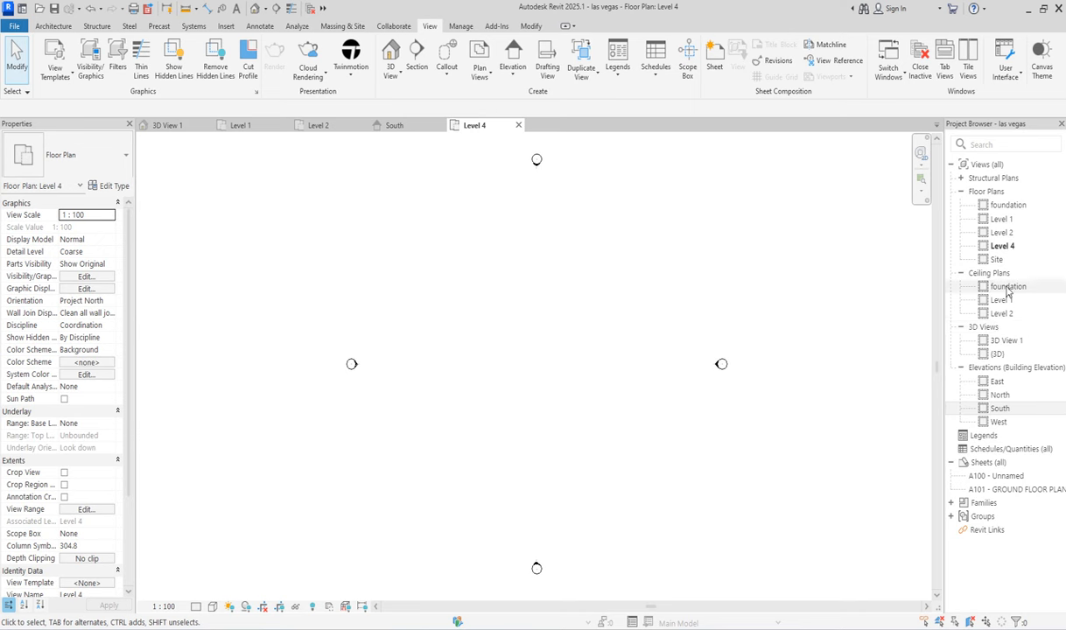
Step: Create a reflected ceiling plan view for Level 4
click(484, 77)
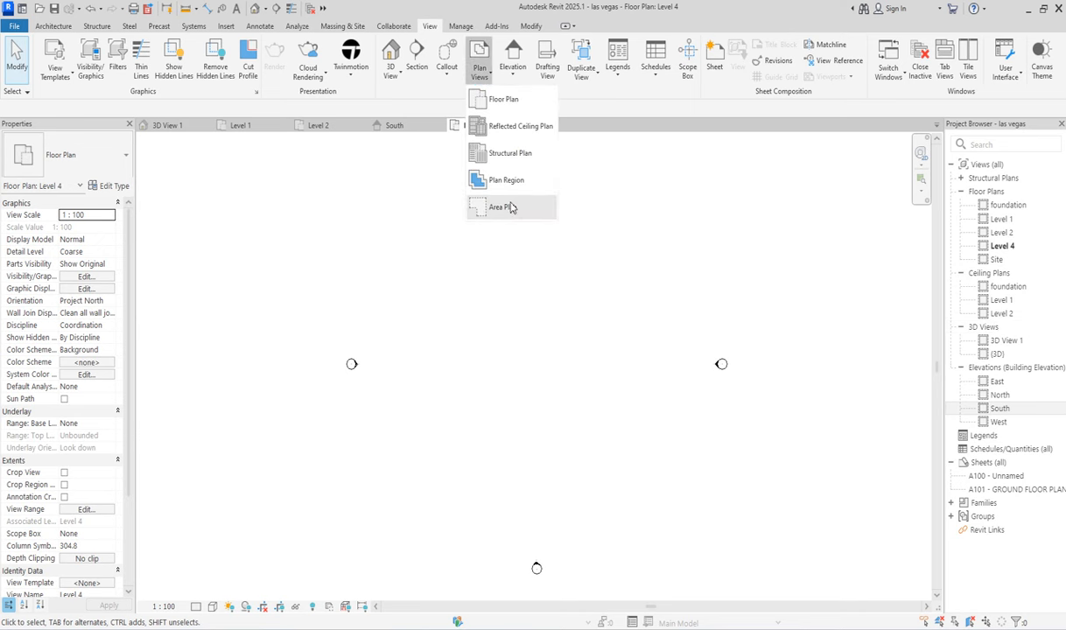
click(517, 130)
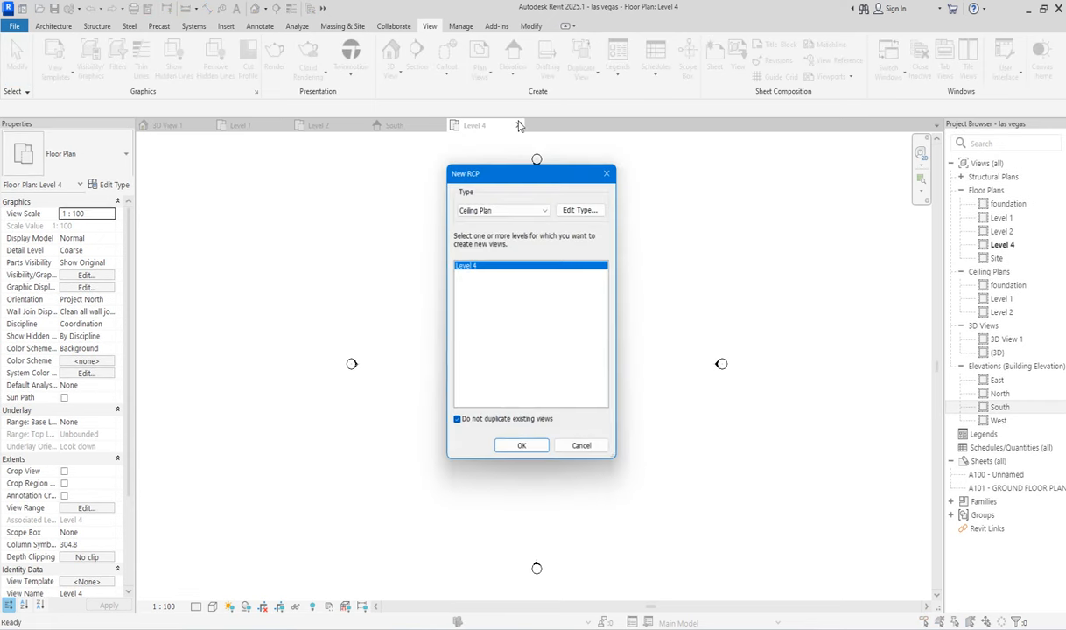
click(524, 452)
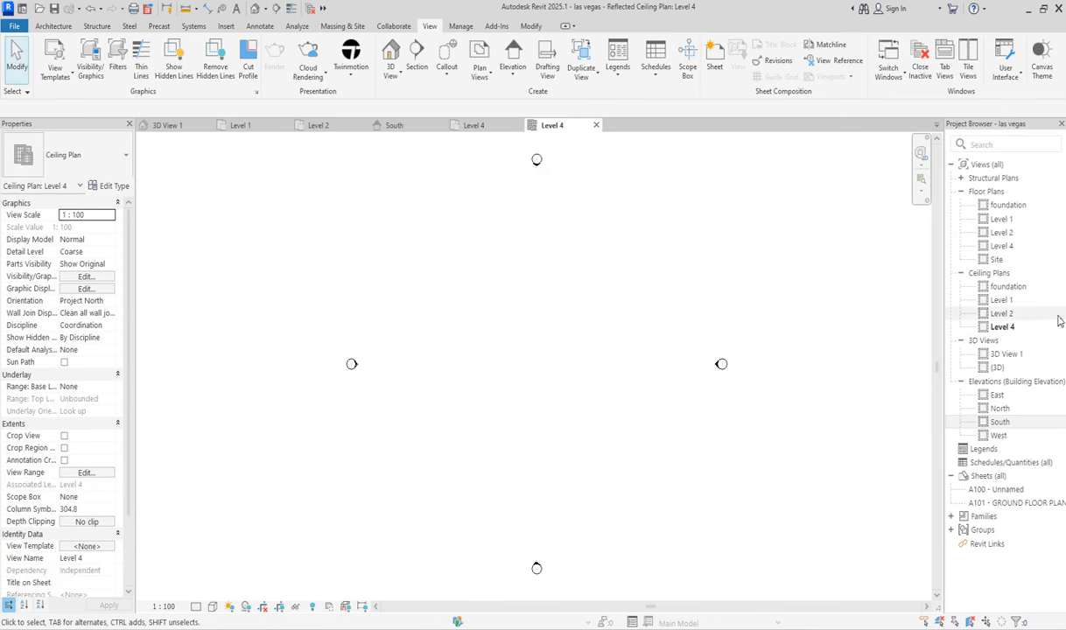
Step: Rename the Level 4 floor plan as Level 3, and rename the corresponding level and views too
click(1005, 248)
right_click(1005, 248)
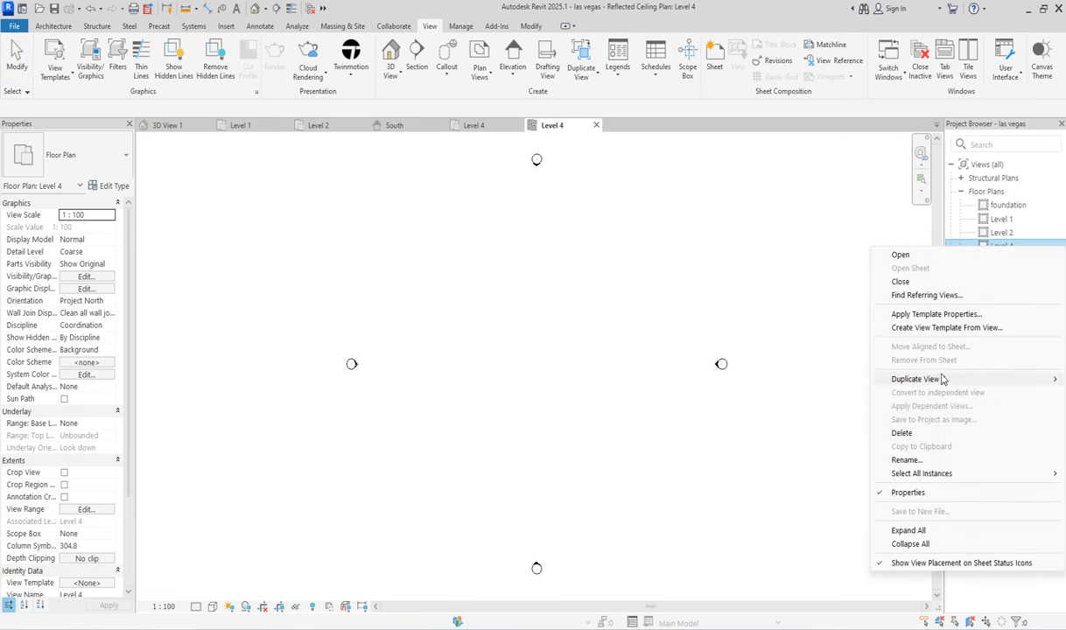
click(907, 459)
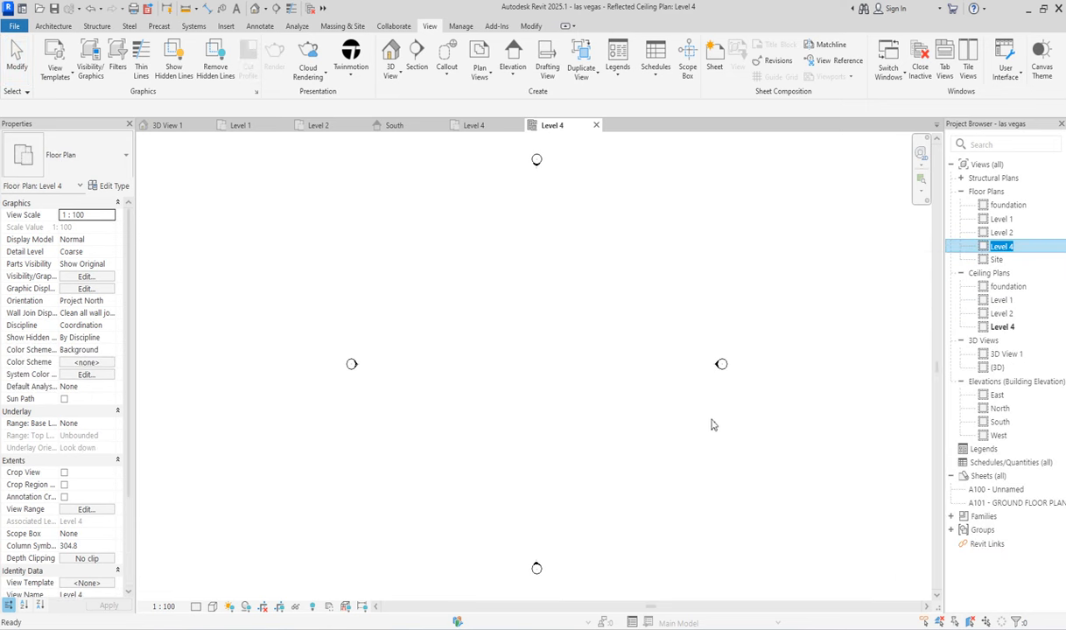
click(1018, 246)
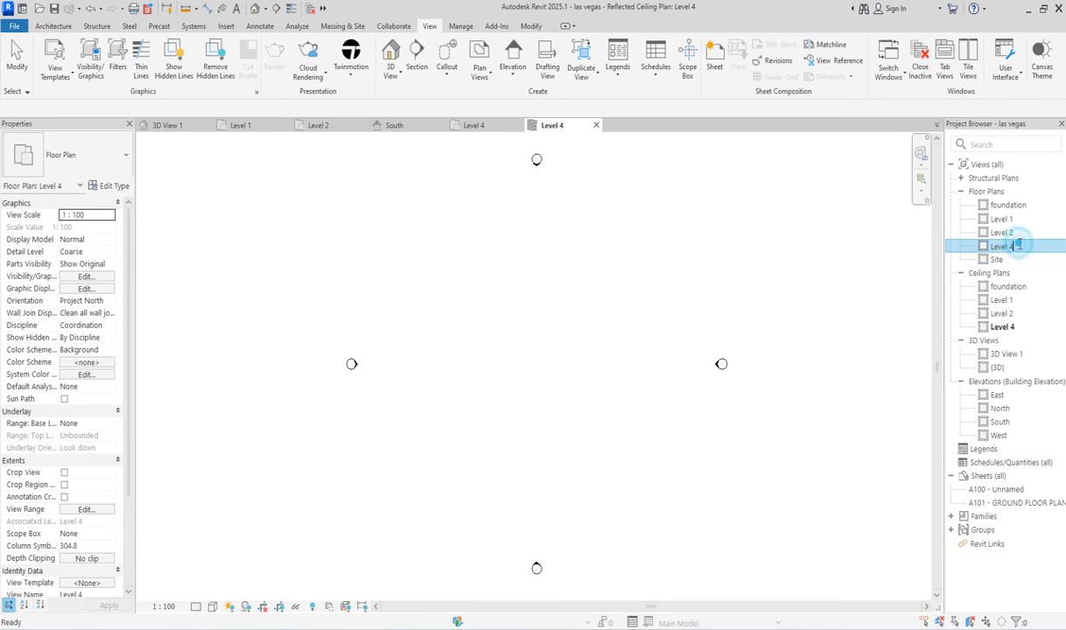
text(3)
key(Return)
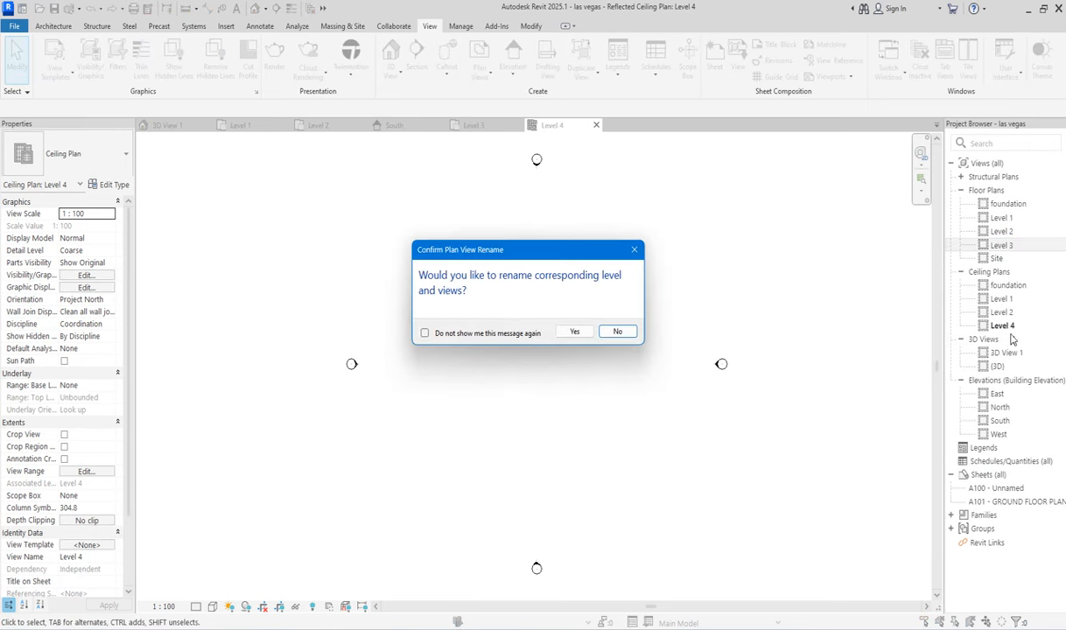
click(571, 333)
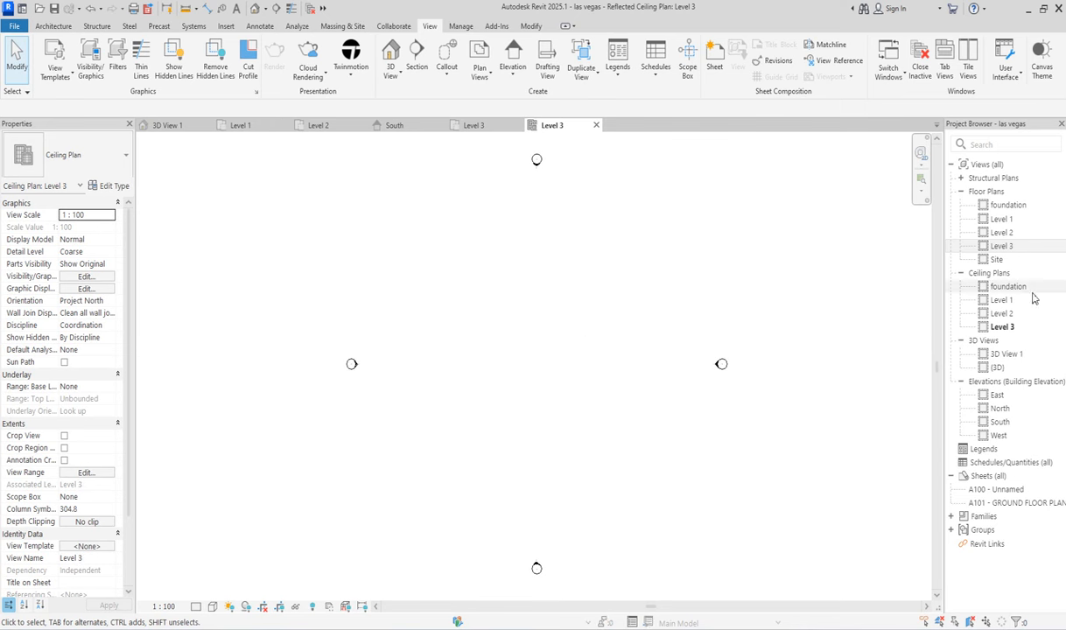
Step: Set the underlay base level of the Level 3 ceiling plan to Level 2
click(612, 280)
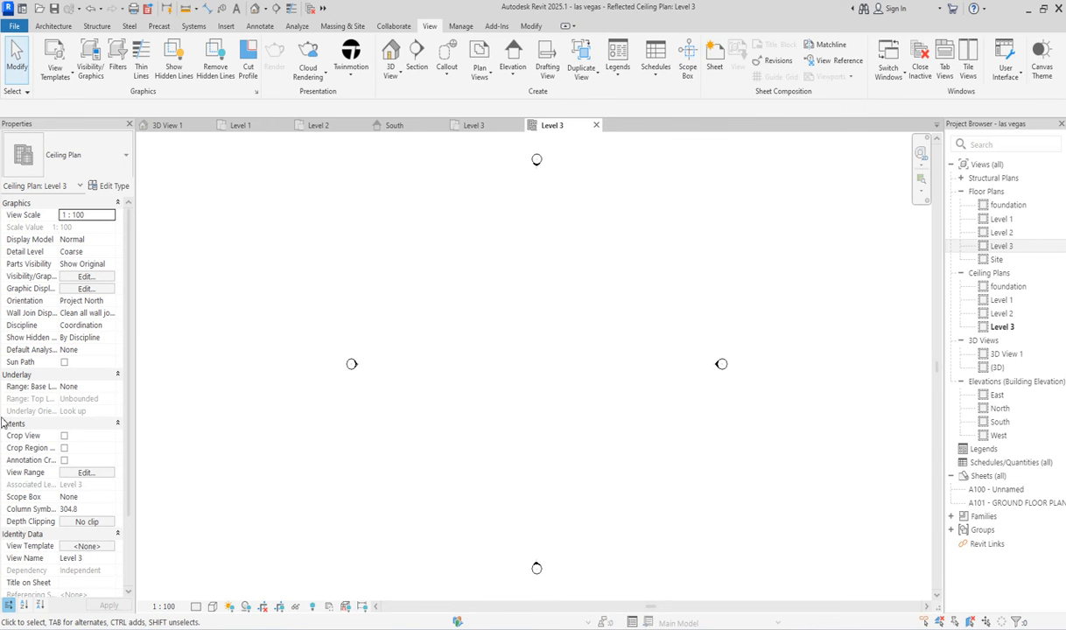
click(213, 415)
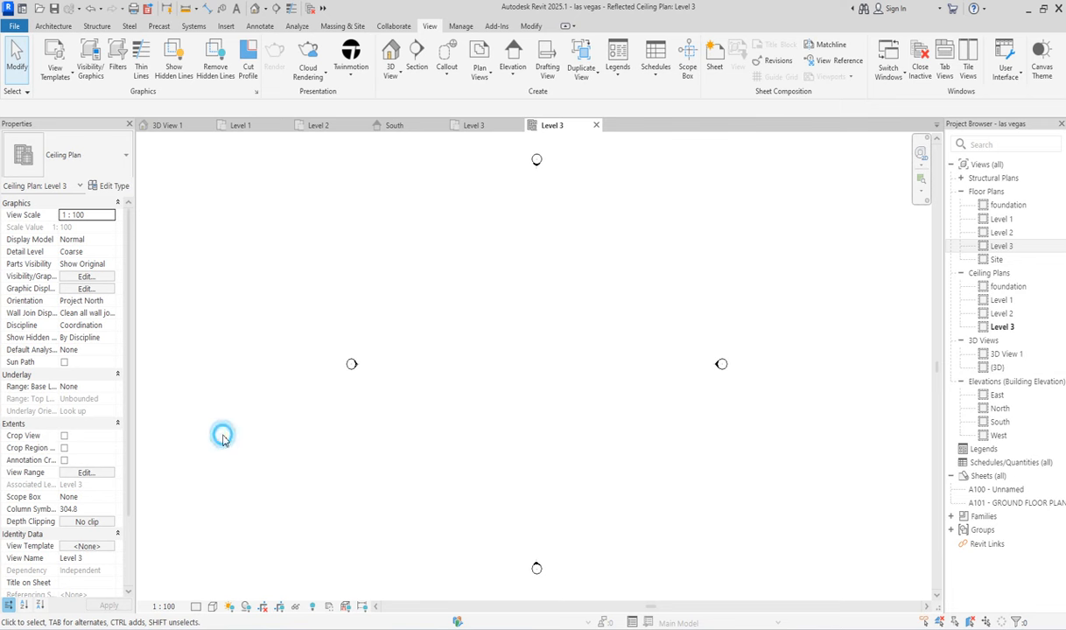
click(110, 386)
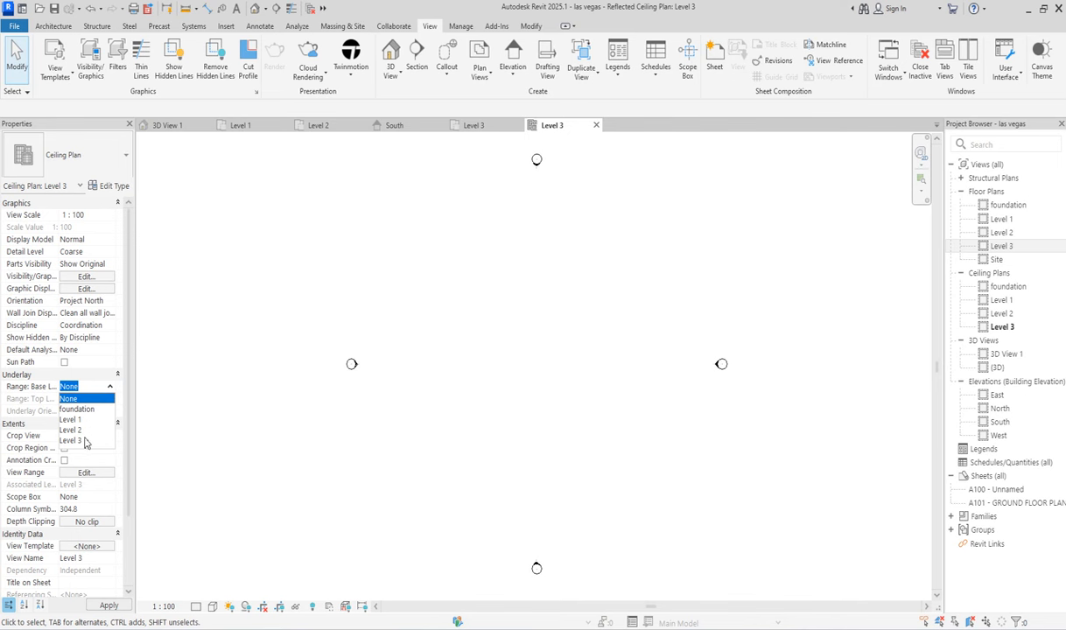
click(74, 429)
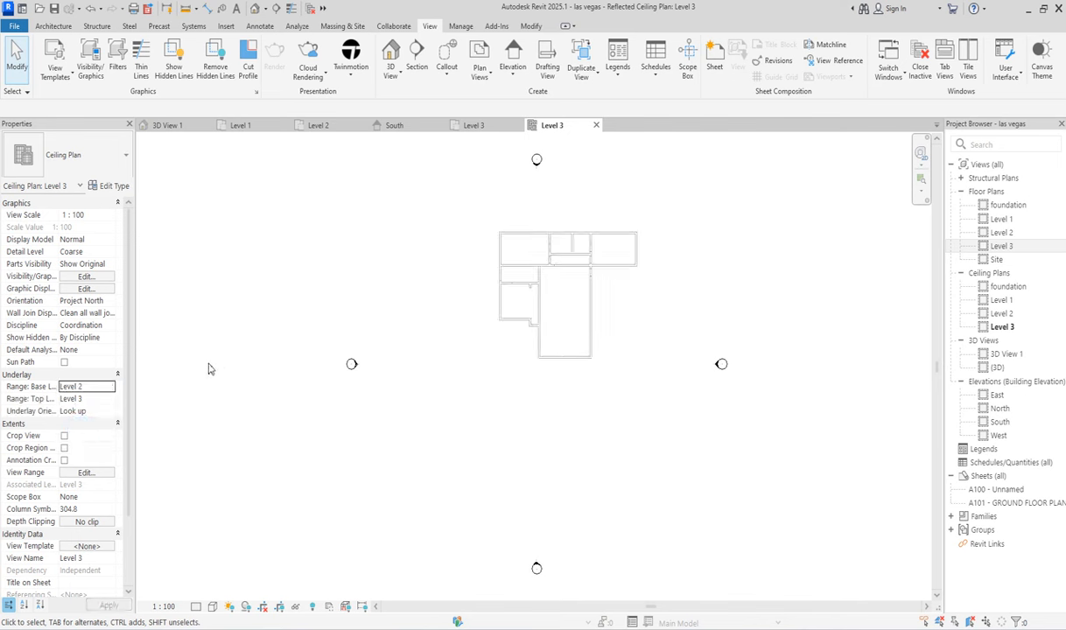
scroll(548, 290, up, 2)
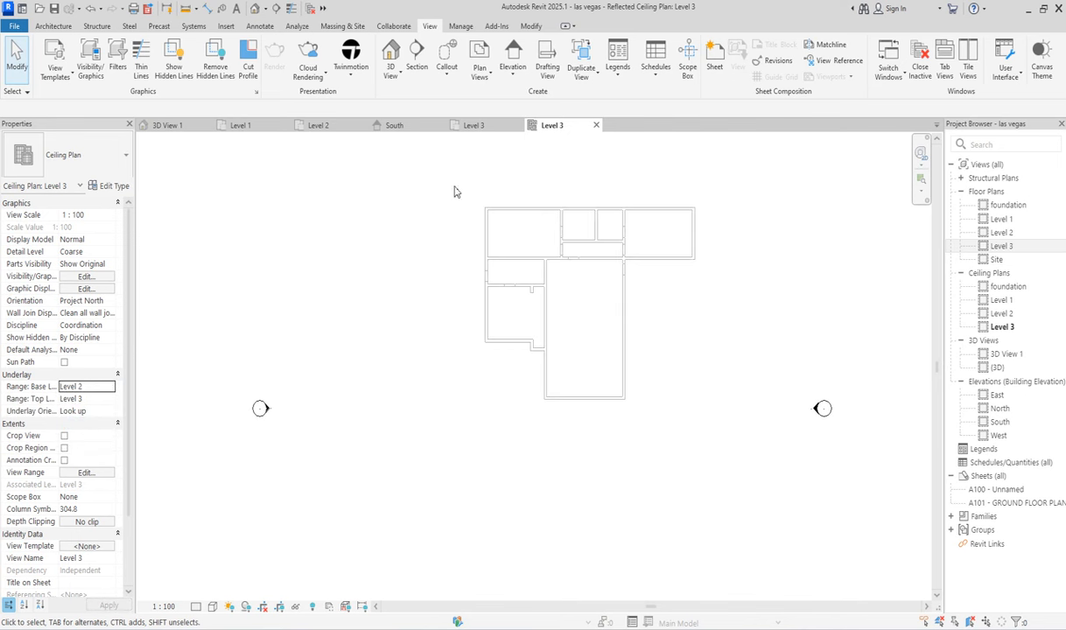
Step: Draw a 1500 mm high Generic - 200mm wall from the library's stepped corner straight to the uppermost exterior wall, and turn on Reveal Hidden Elements
click(54, 26)
click(50, 56)
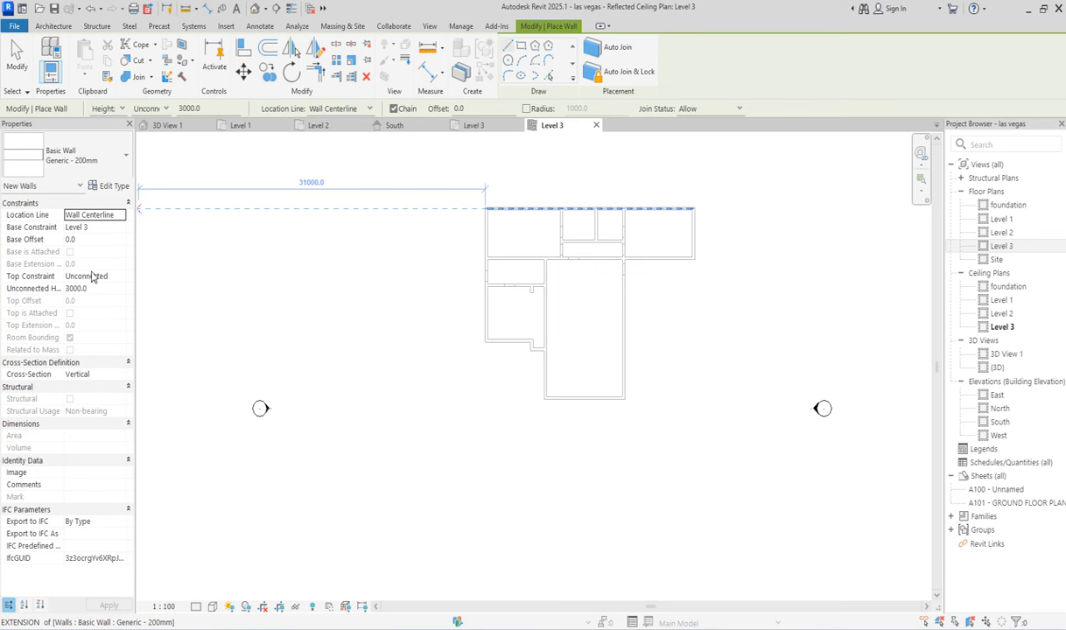
click(102, 289)
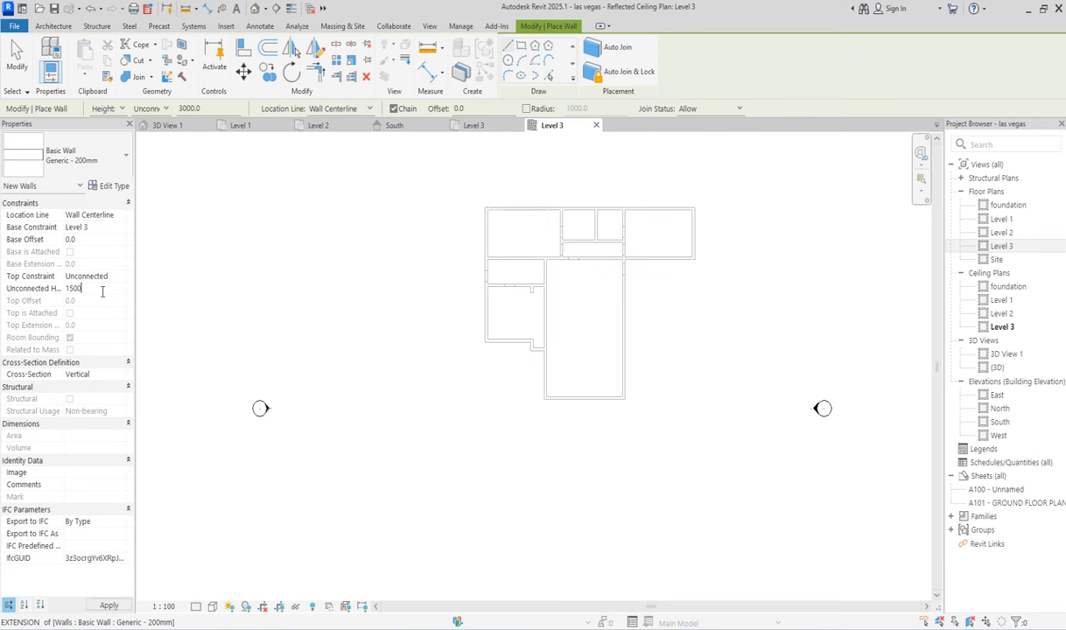
scroll(540, 354, up, 2)
scroll(536, 354, up, 2)
click(538, 354)
scroll(536, 359, down, 2)
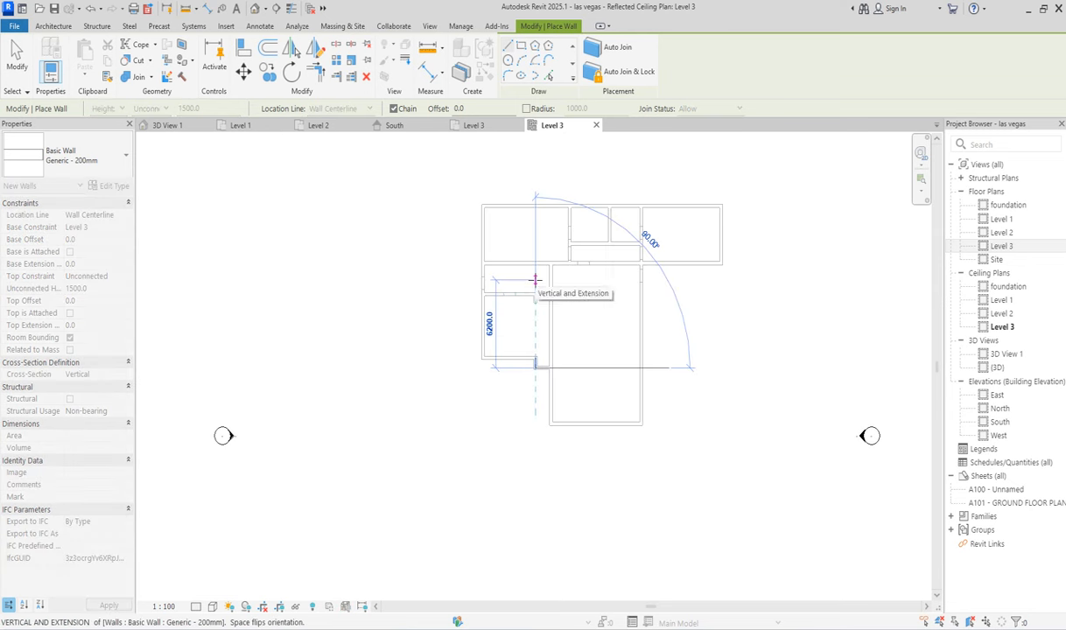
click(535, 204)
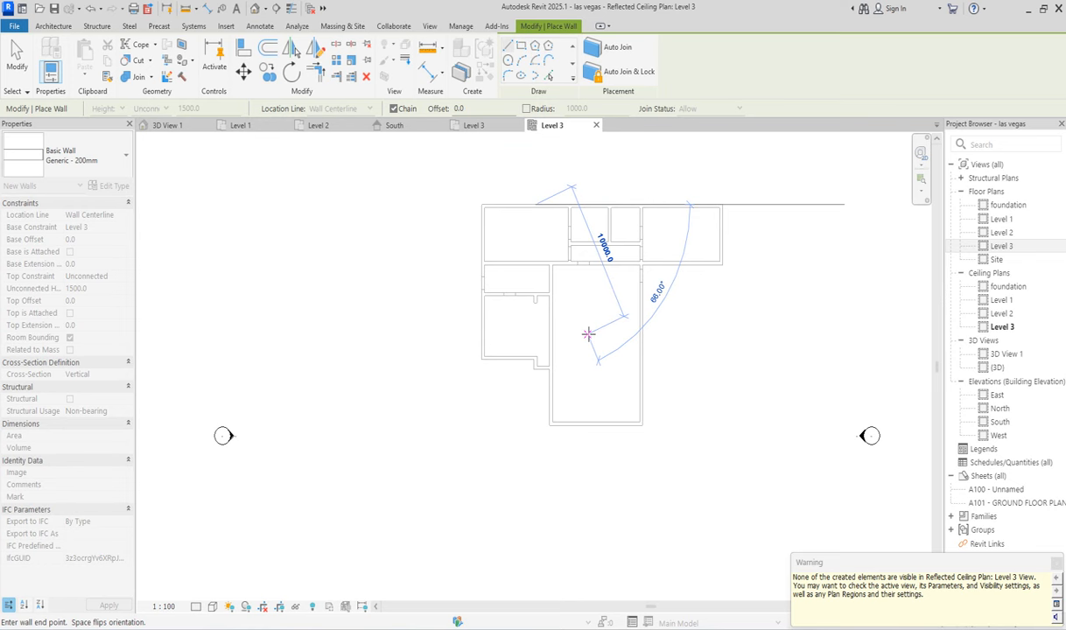
right_click(588, 334)
click(626, 343)
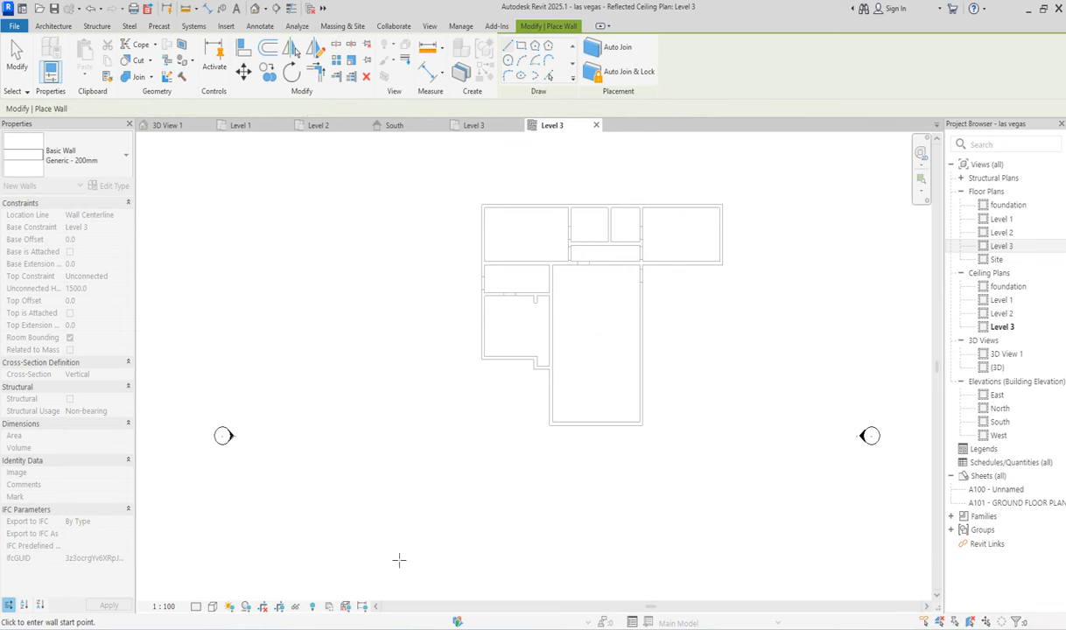
click(313, 607)
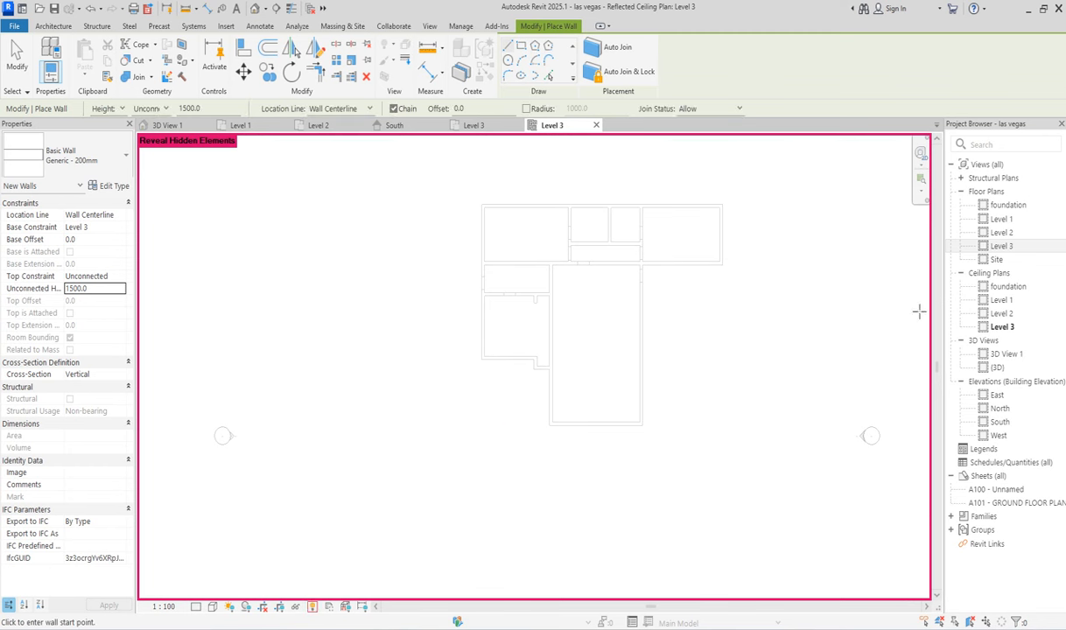
Step: Set the top of the Level 3 ceiling plan's view range to Level Above with a 3000 offset
right_click(290, 245)
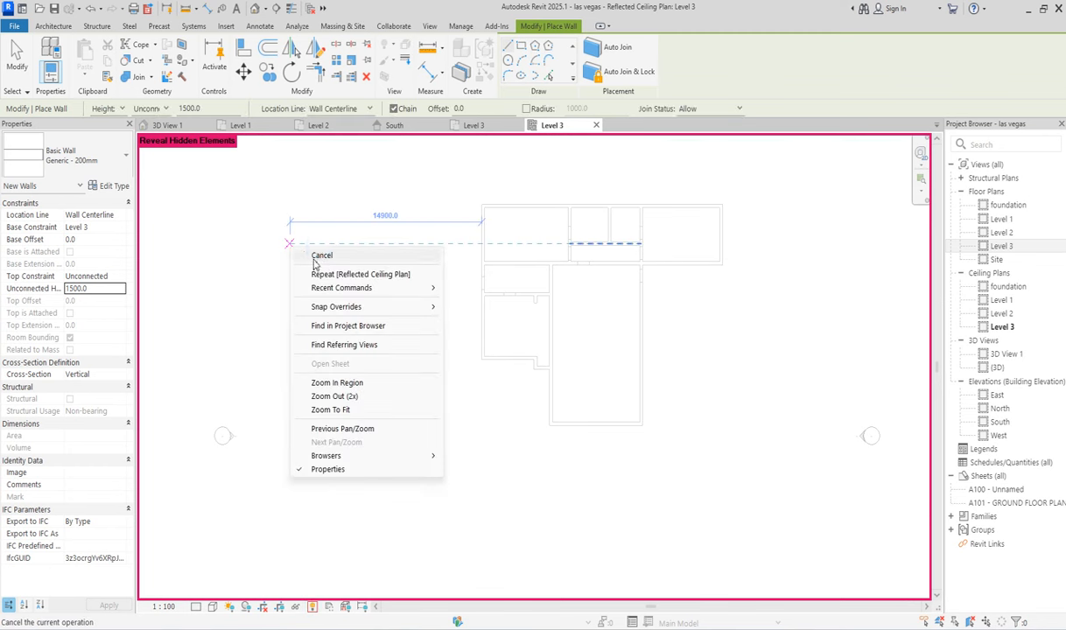
click(320, 256)
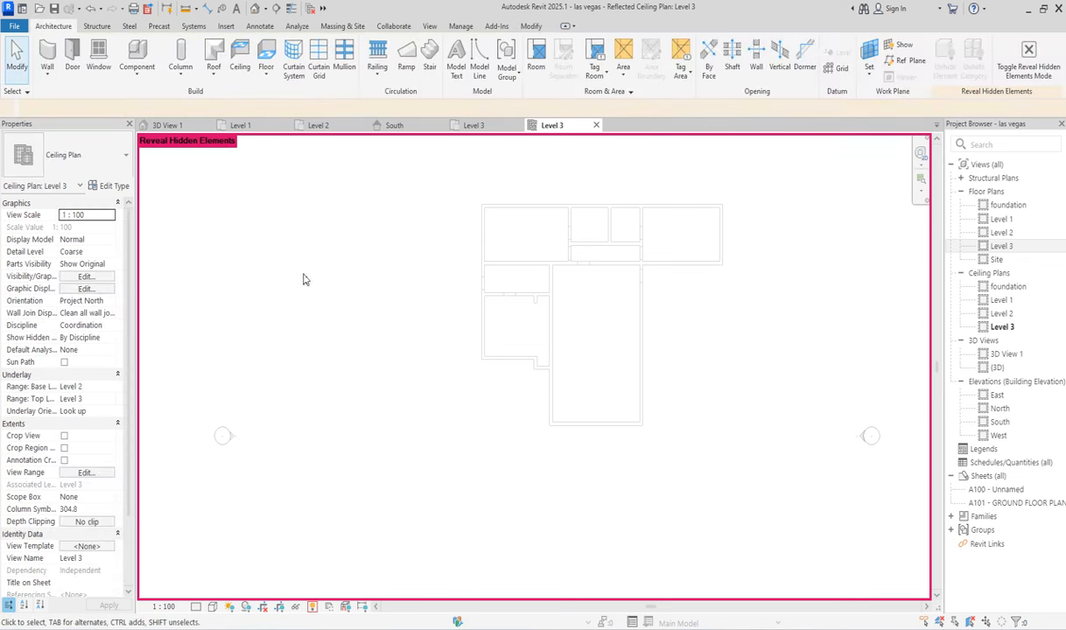
click(91, 474)
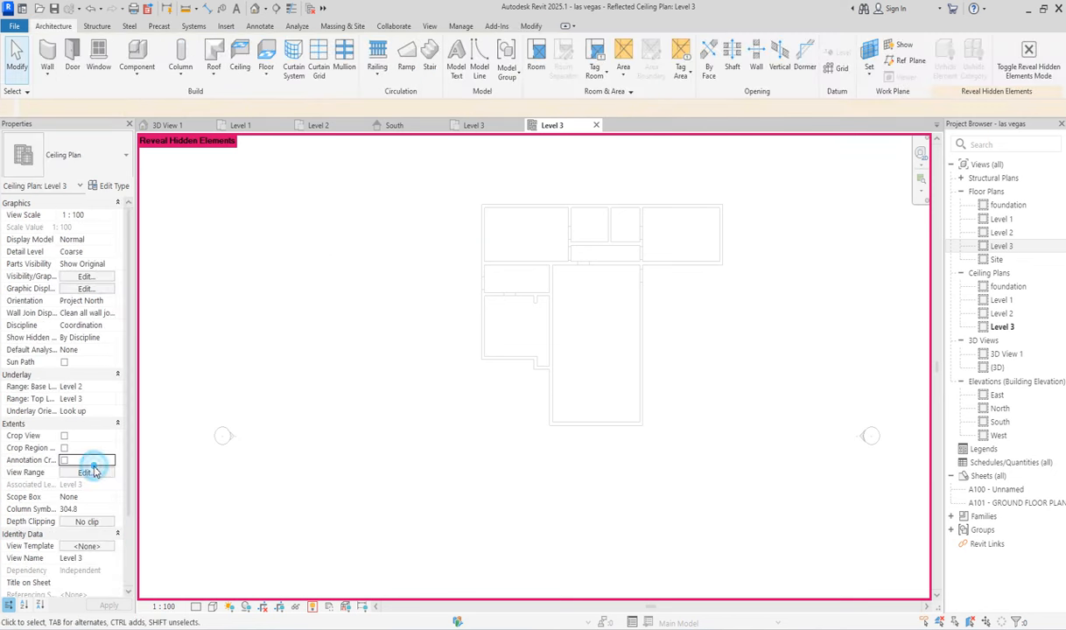
click(96, 474)
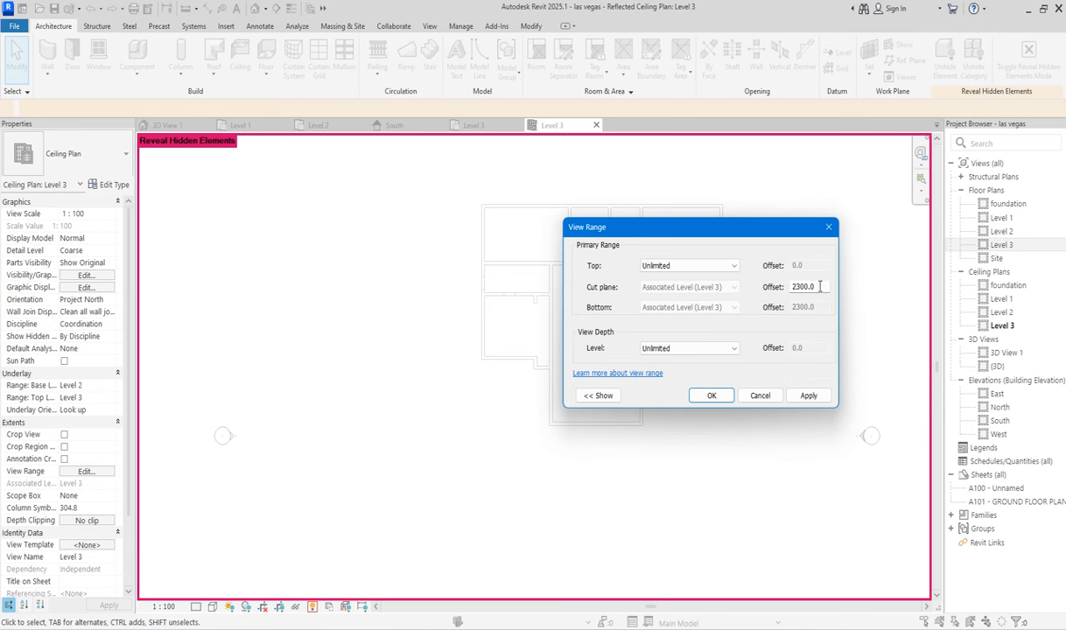
click(733, 266)
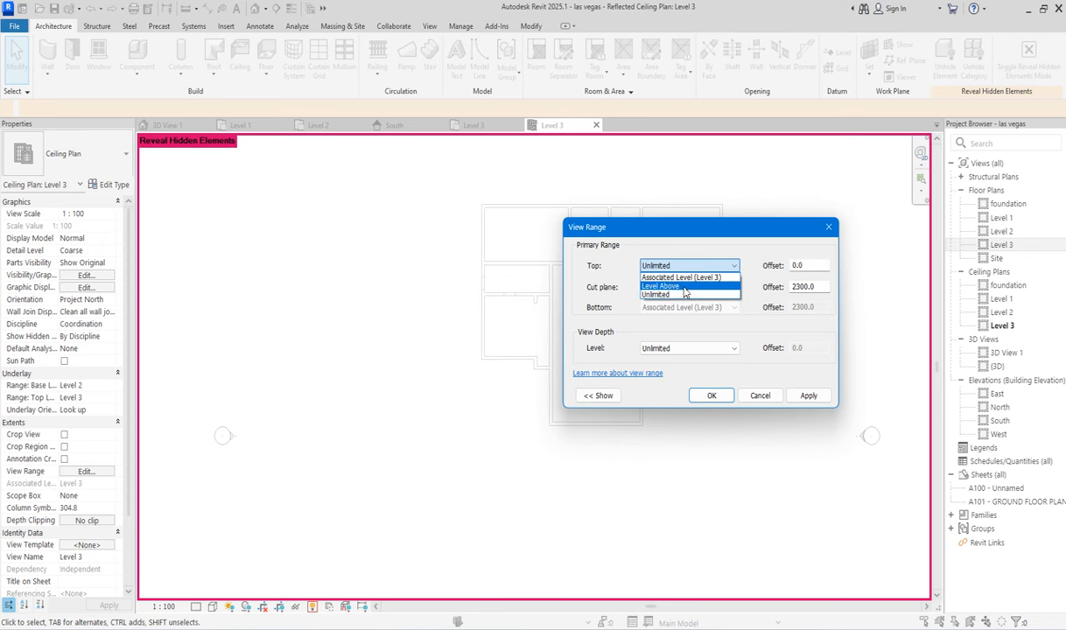
click(688, 277)
click(733, 266)
click(682, 293)
click(733, 266)
click(724, 288)
click(810, 264)
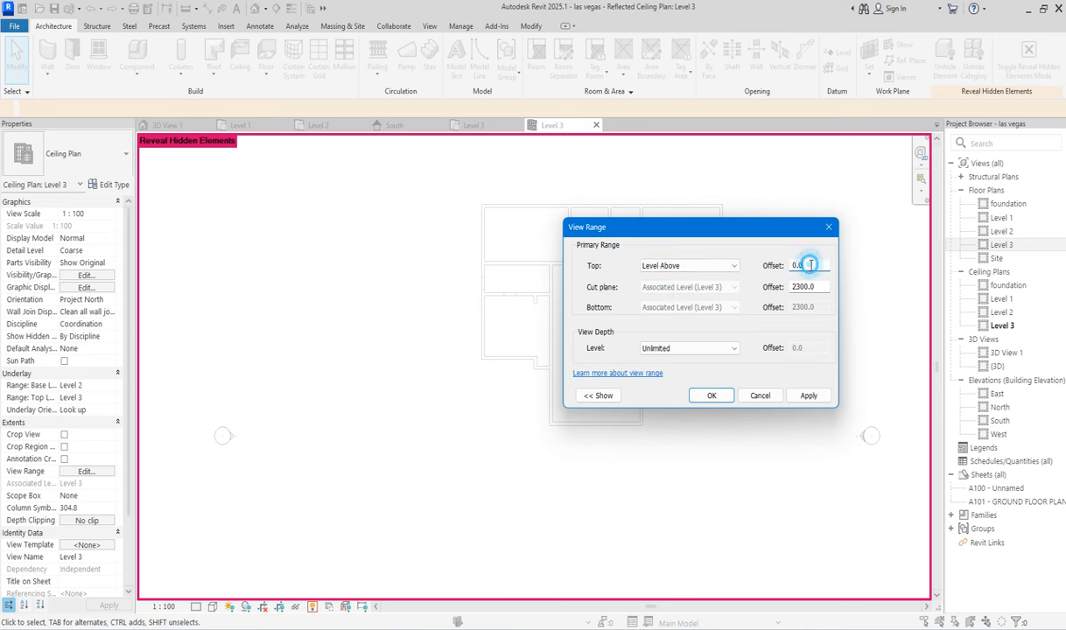
double_click(810, 265)
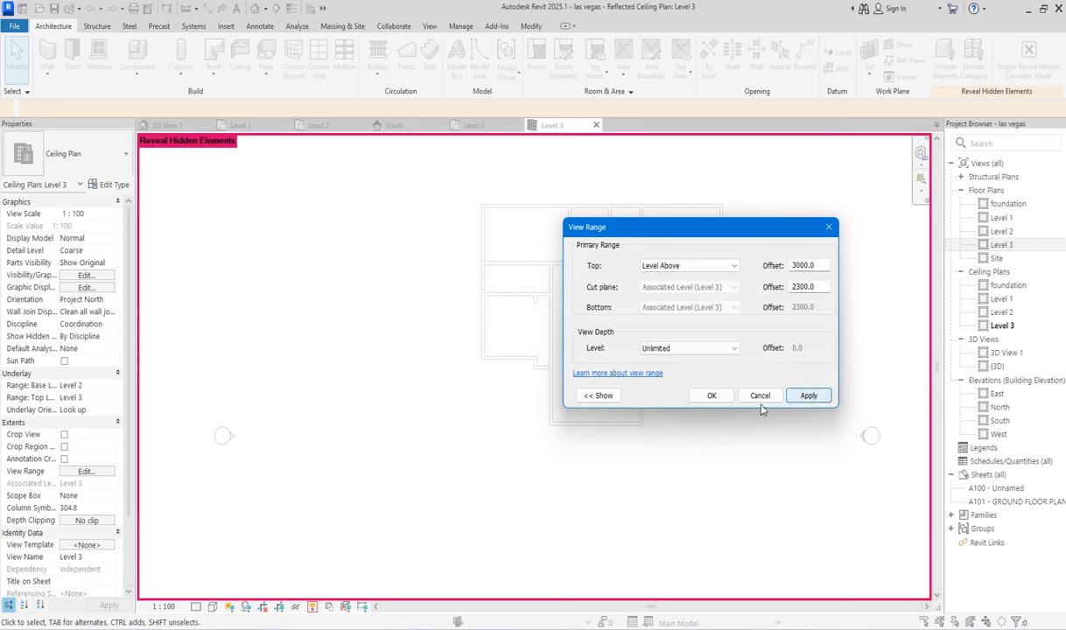
click(713, 395)
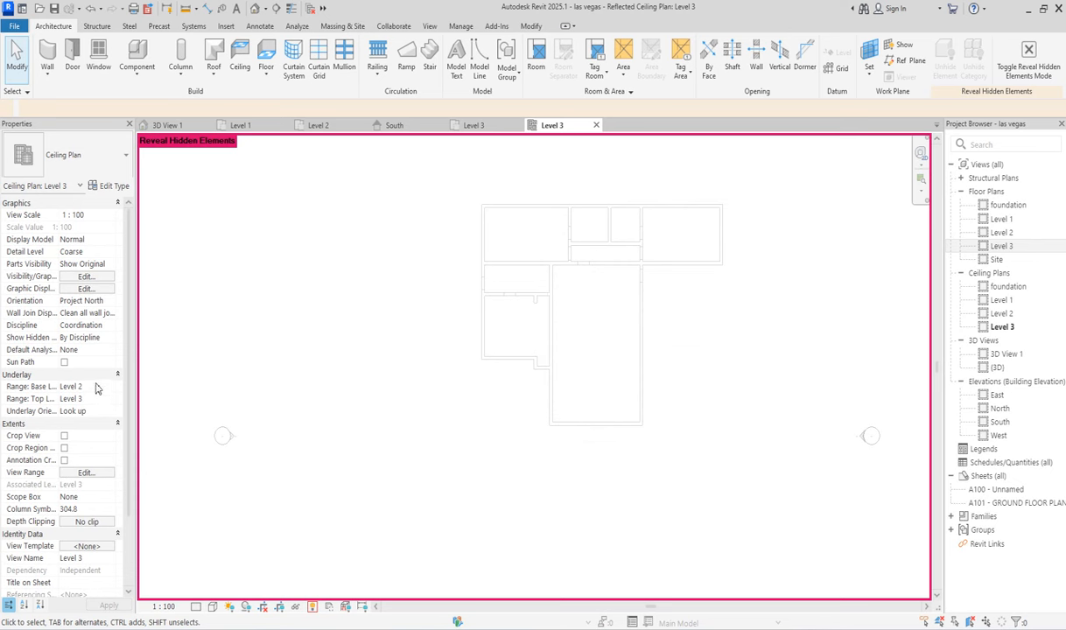
Step: Set the cut plane offset in the Level 3 ceiling plan's view range to 1200 and apply it
click(102, 473)
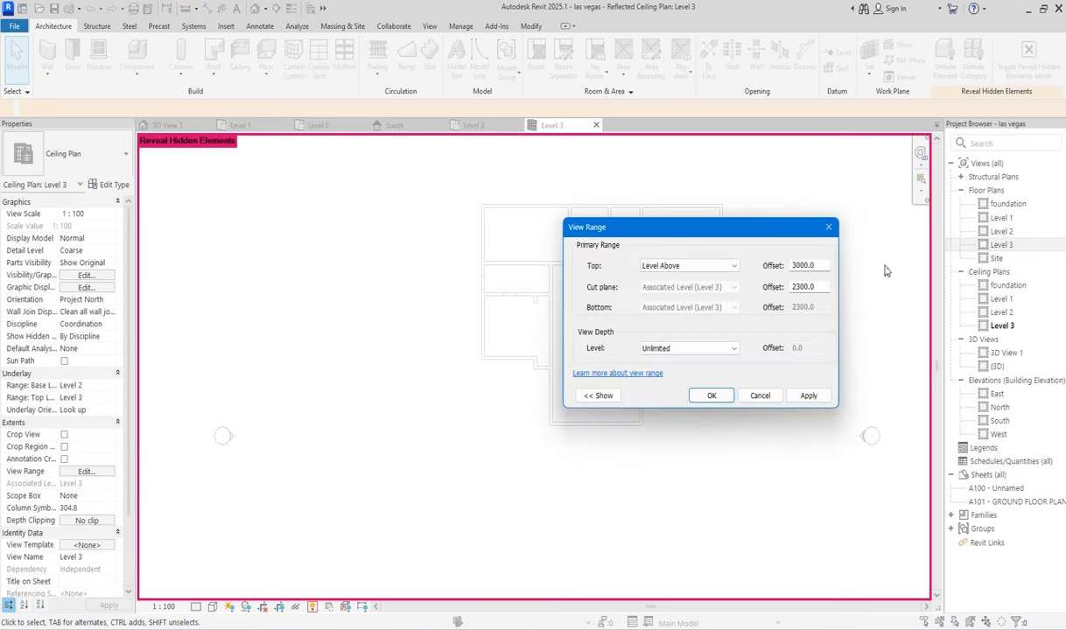
double_click(819, 287)
text(1200)
click(807, 395)
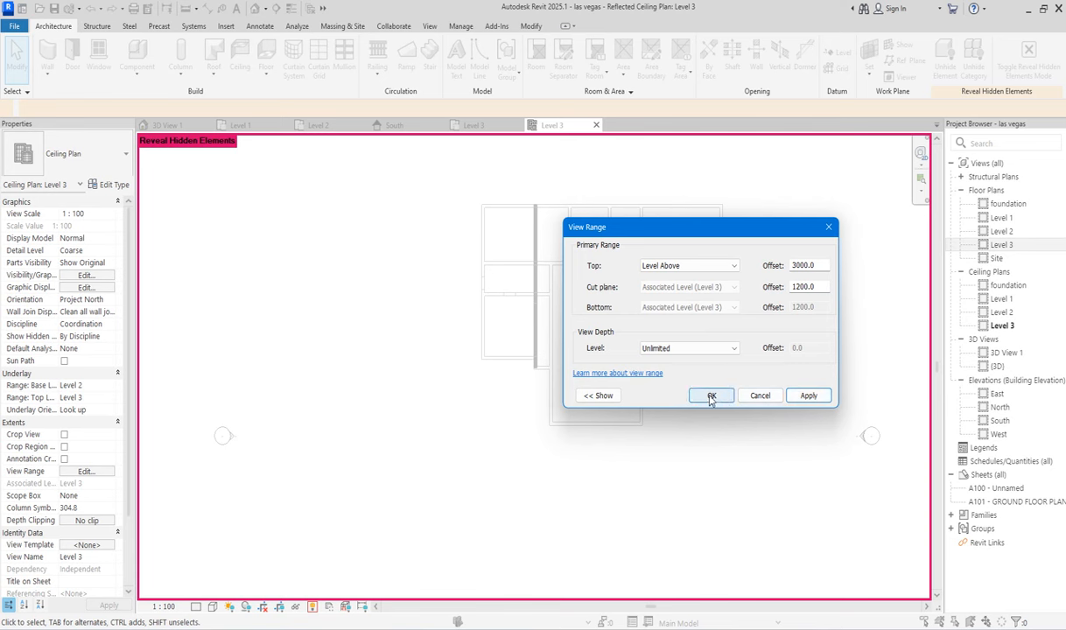
Step: Try the view depth levels Associated Level (Level 3) and Level Above, and set the view depth back to Unlimited
click(735, 350)
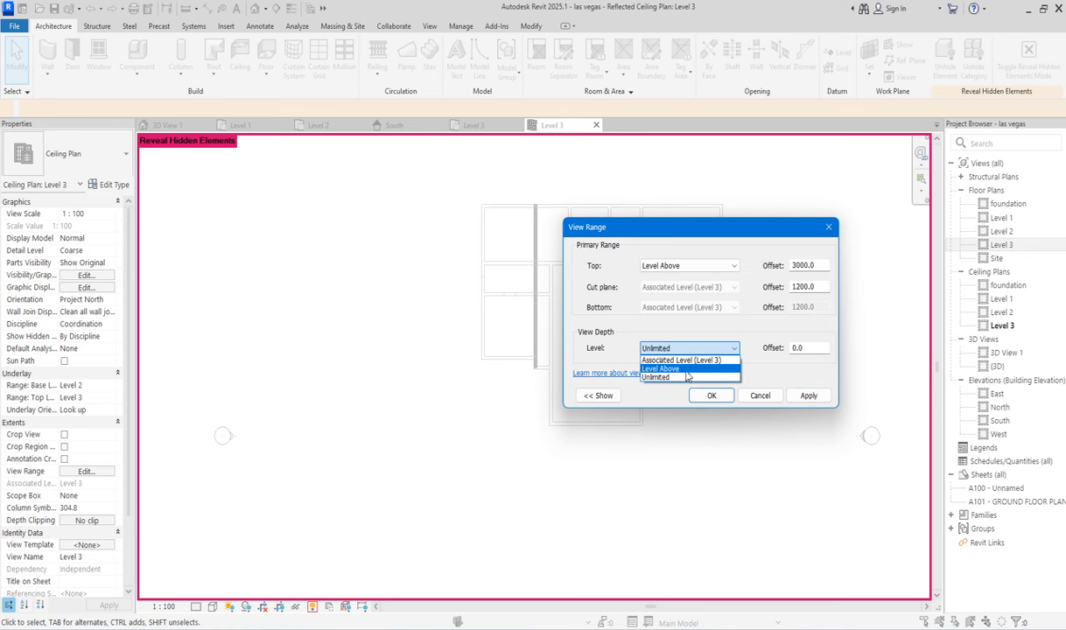
click(695, 362)
click(809, 396)
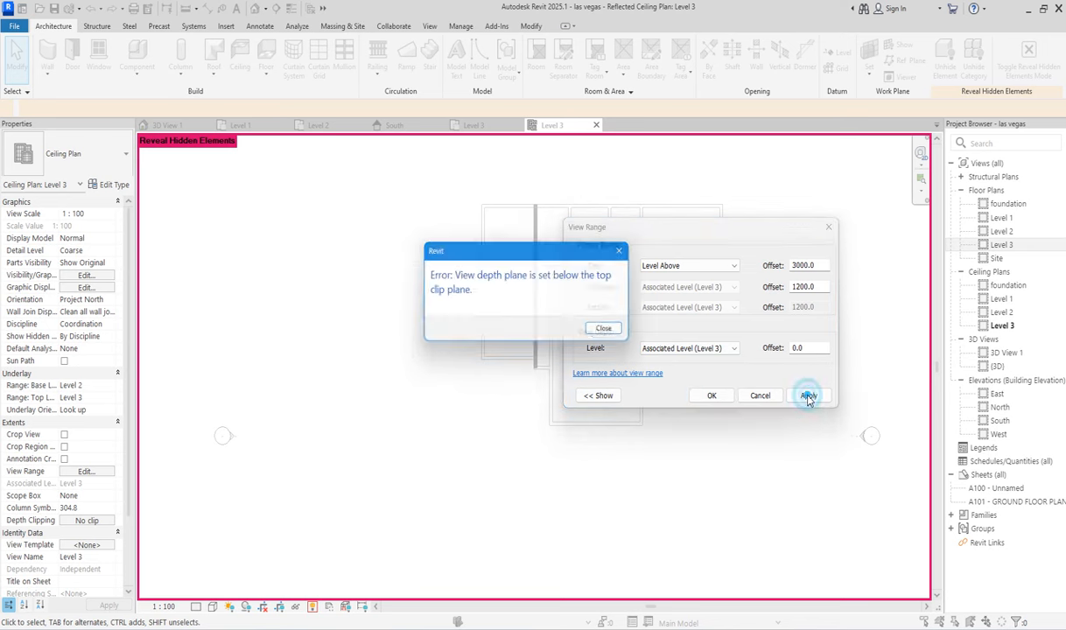
click(627, 249)
click(733, 348)
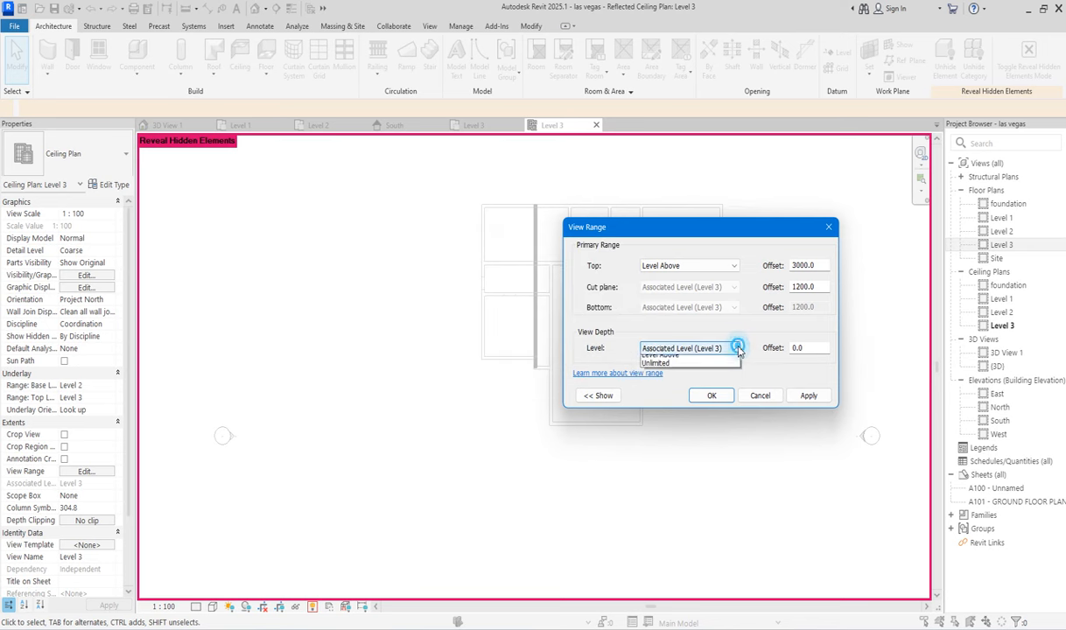
click(694, 371)
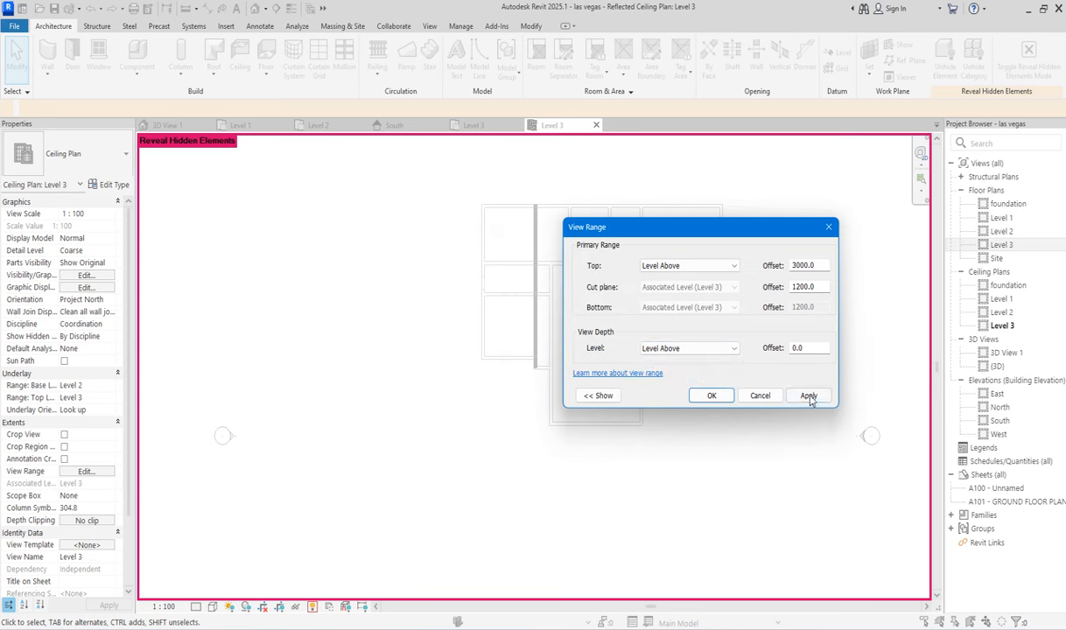
click(734, 348)
click(720, 373)
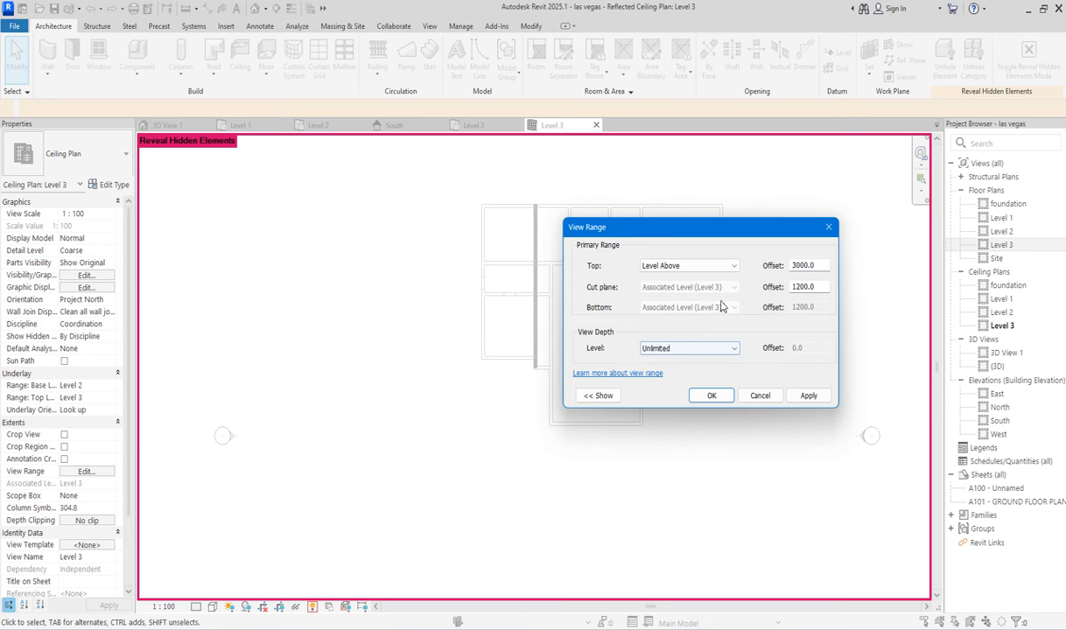
Step: Accept the view range settings and turn off Reveal Hidden Elements in the Level 3 ceiling plan
click(712, 396)
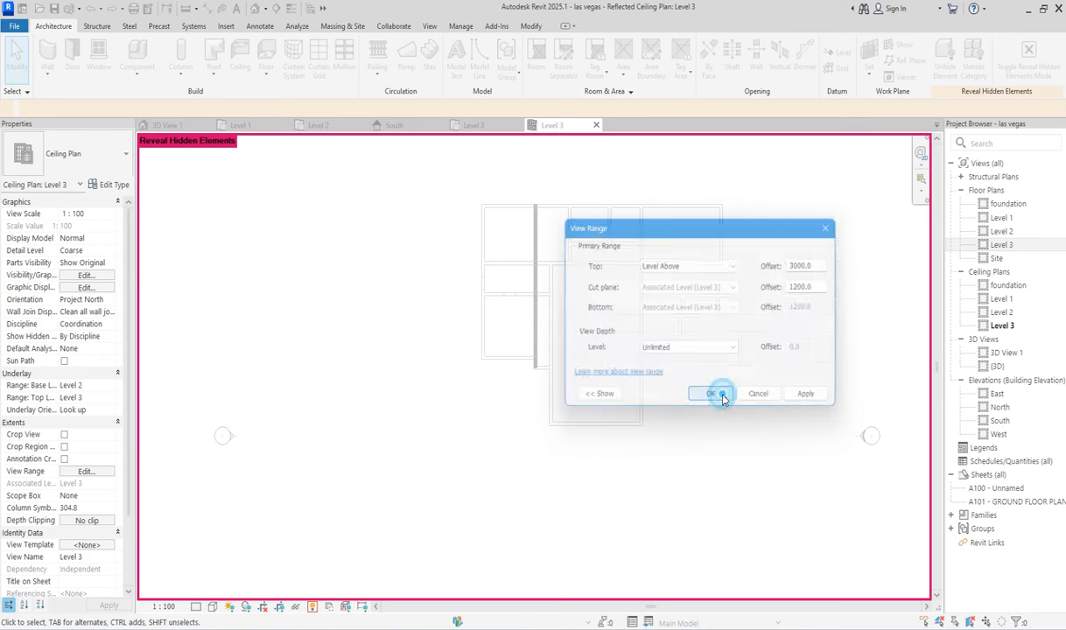
click(606, 314)
scroll(411, 394, down, 1)
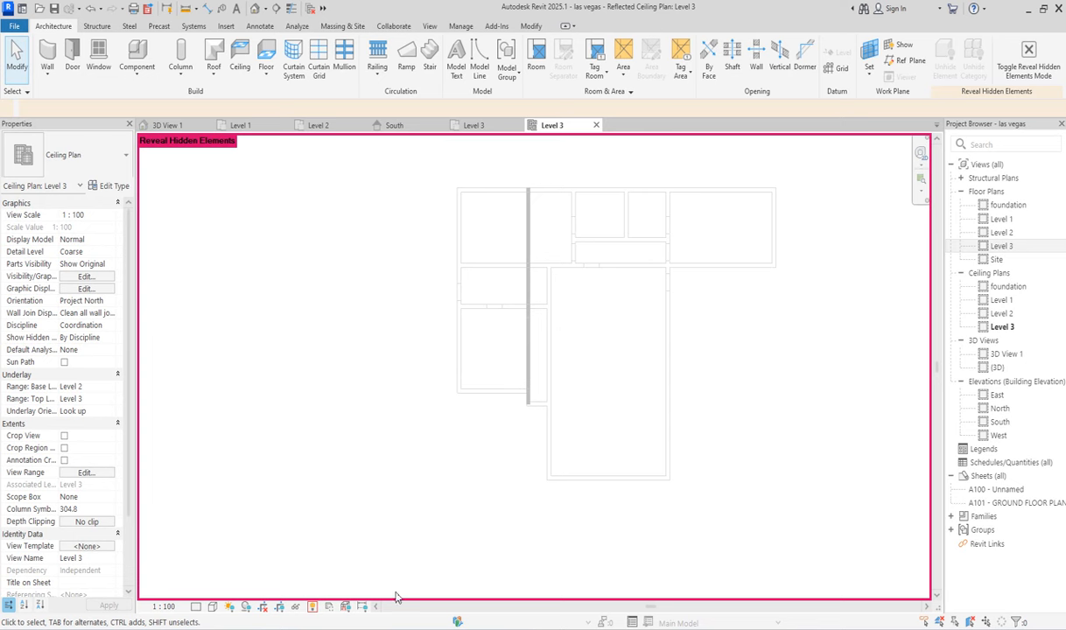
click(312, 608)
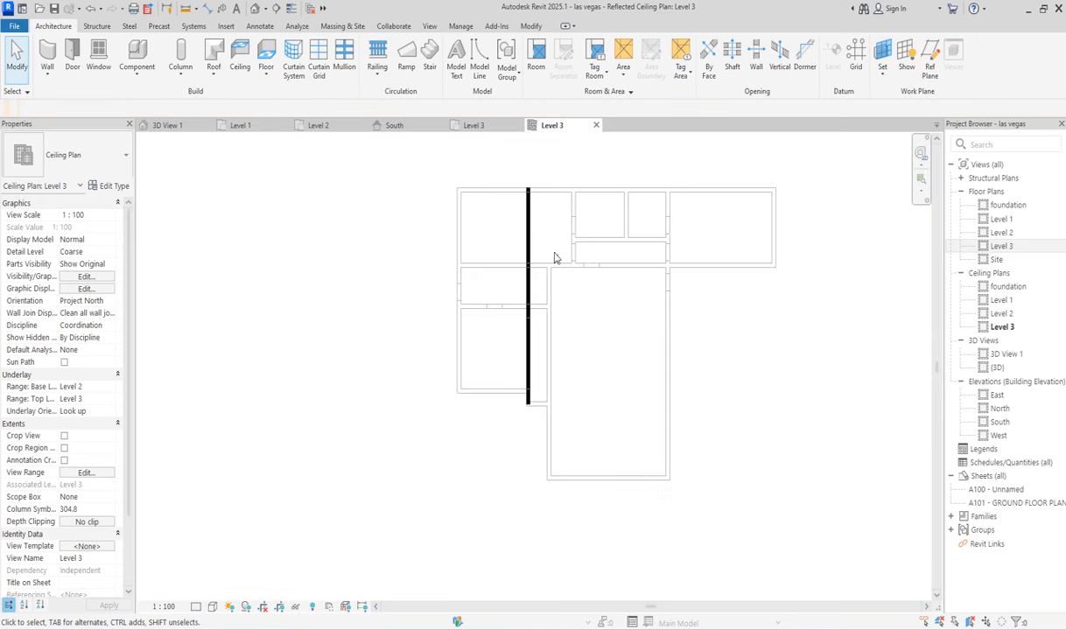
Step: Create a similar wall 14500 mm long from the existing Level 3 wall's upper end along the uppermost exterior wall to its far corner
scroll(528, 303, up, 1)
click(527, 300)
scroll(490, 316, down, 2)
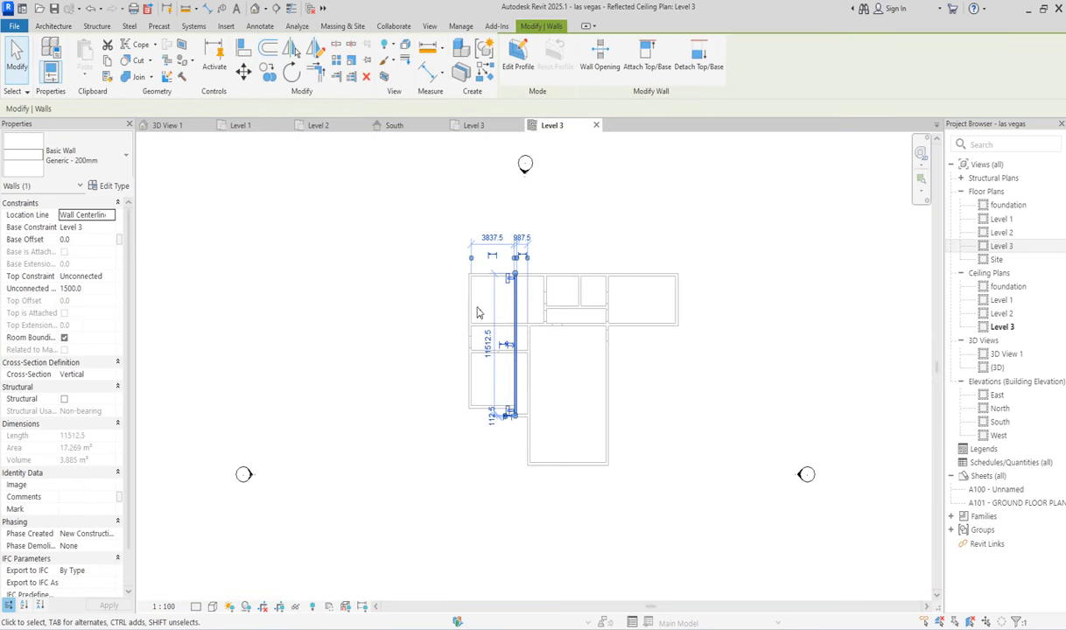
click(461, 71)
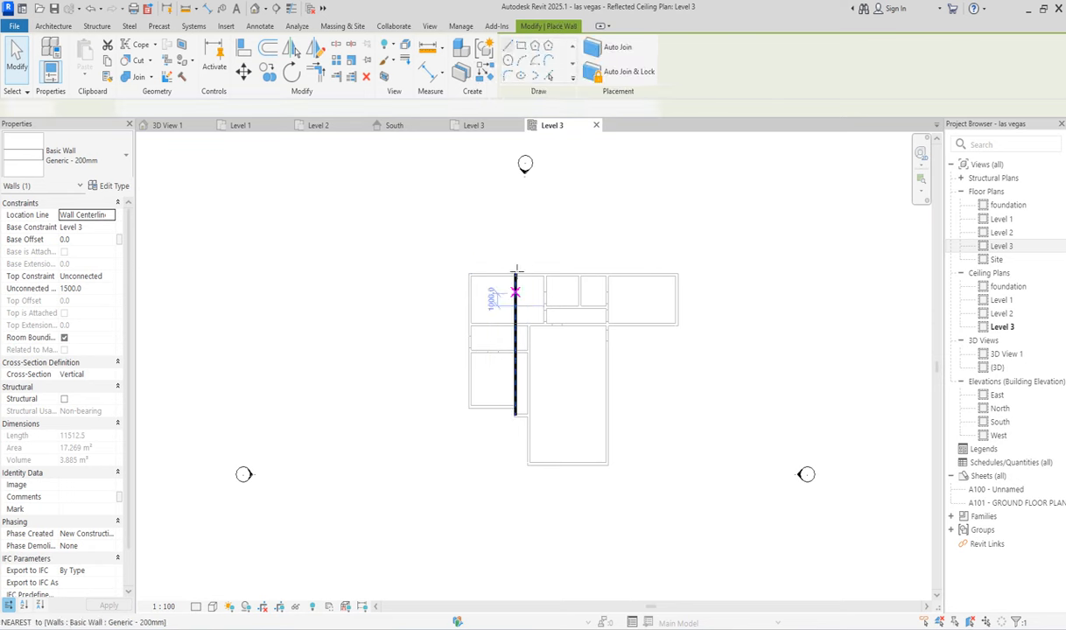
click(516, 272)
scroll(703, 274, up, 3)
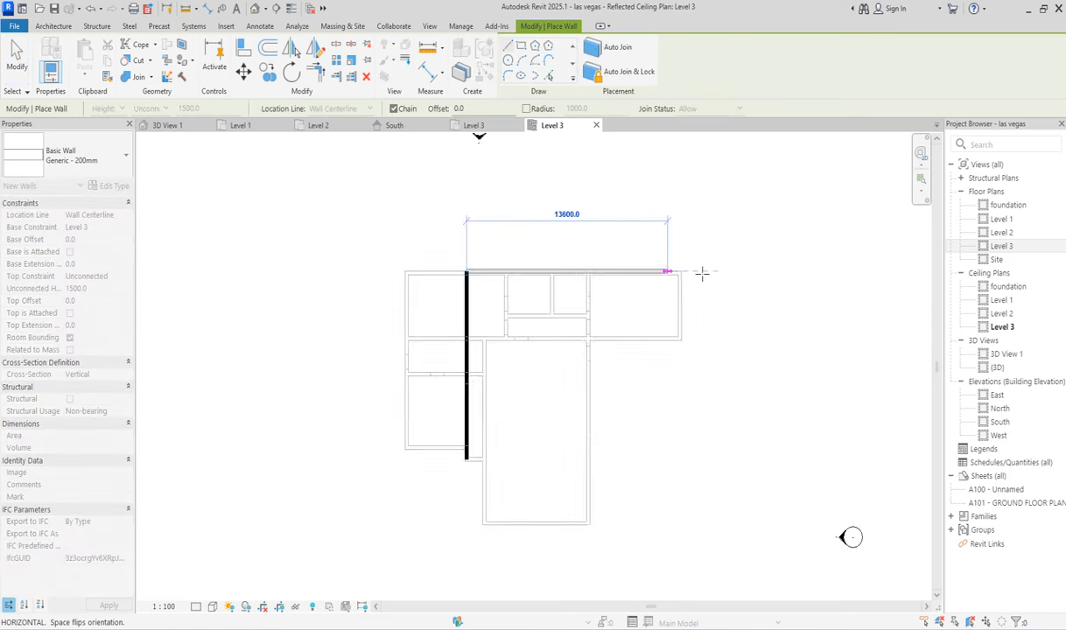
click(691, 269)
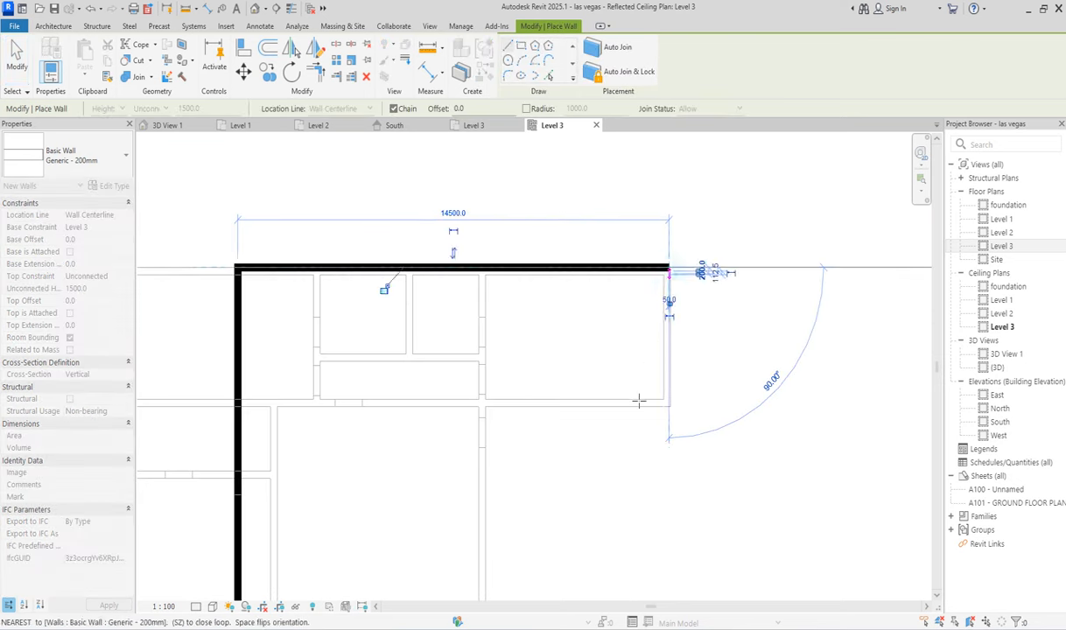
Step: Continue the wall chain down the upper wing's end wall and back 6175 mm along its lower wall to the inside corner
click(692, 403)
scroll(455, 385, down, 3)
scroll(461, 386, down, 1)
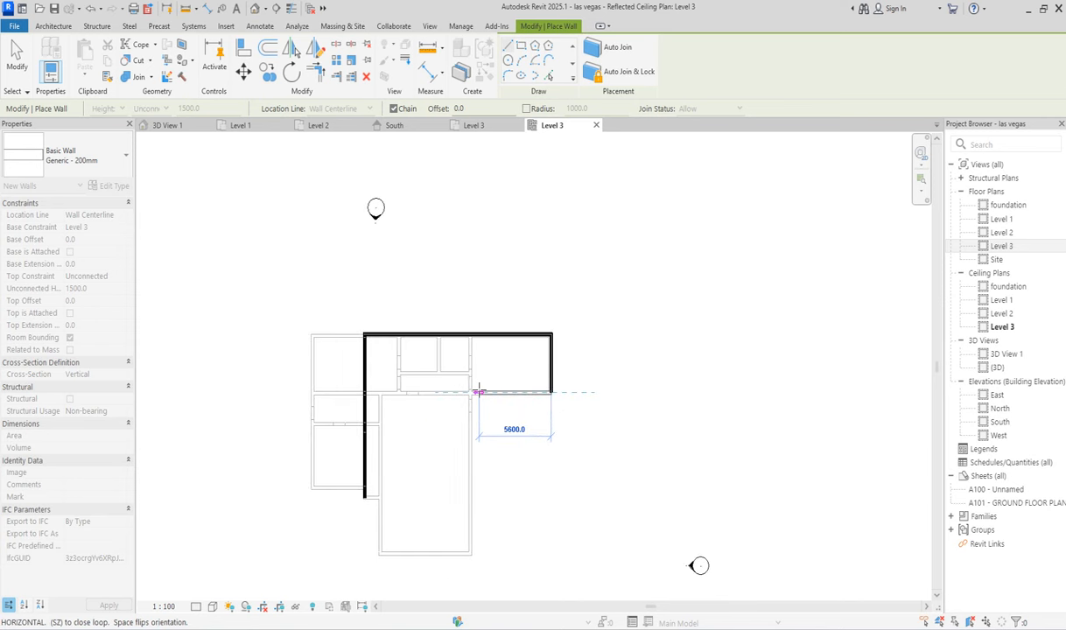
click(471, 394)
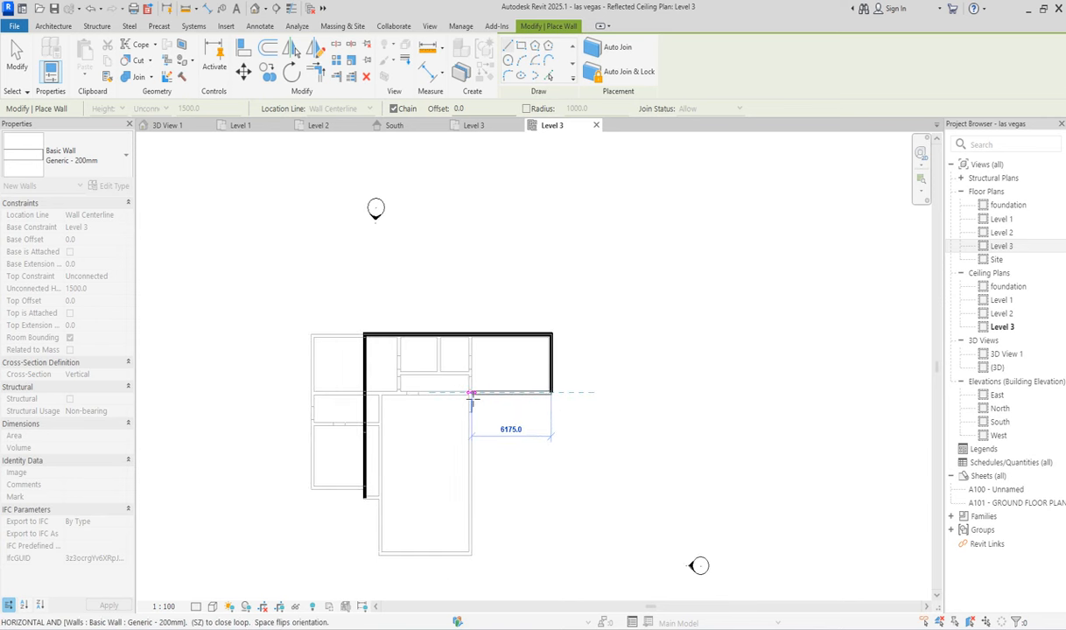
Step: Continue the chain with a 7000 mm wall down the large room's outer side and close it straight across to the first wall
scroll(470, 396, up, 2)
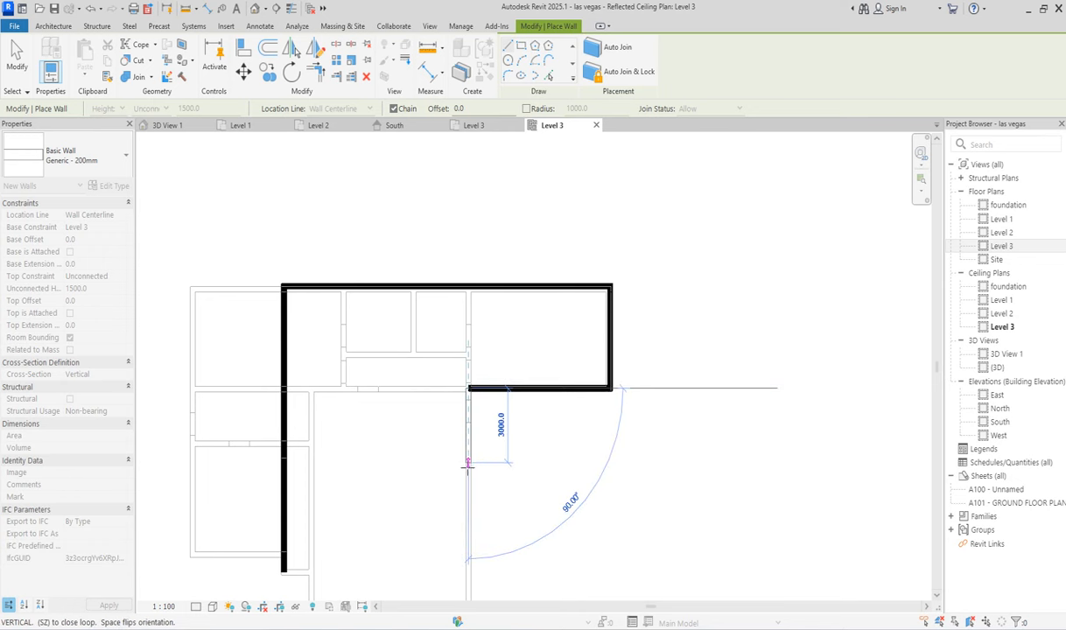
scroll(467, 462, down, 3)
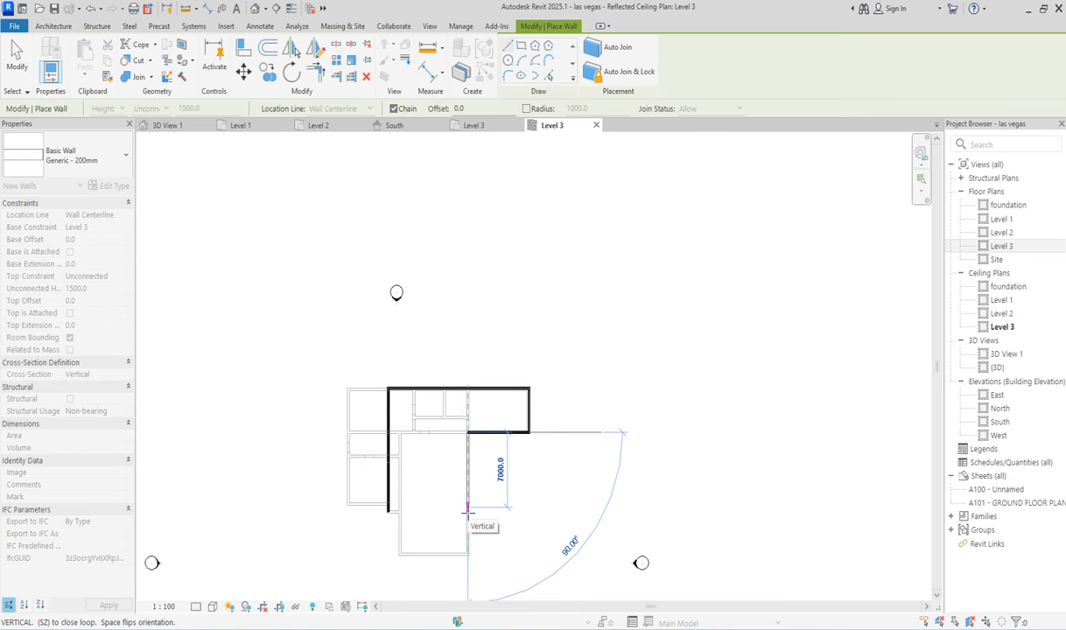
click(468, 508)
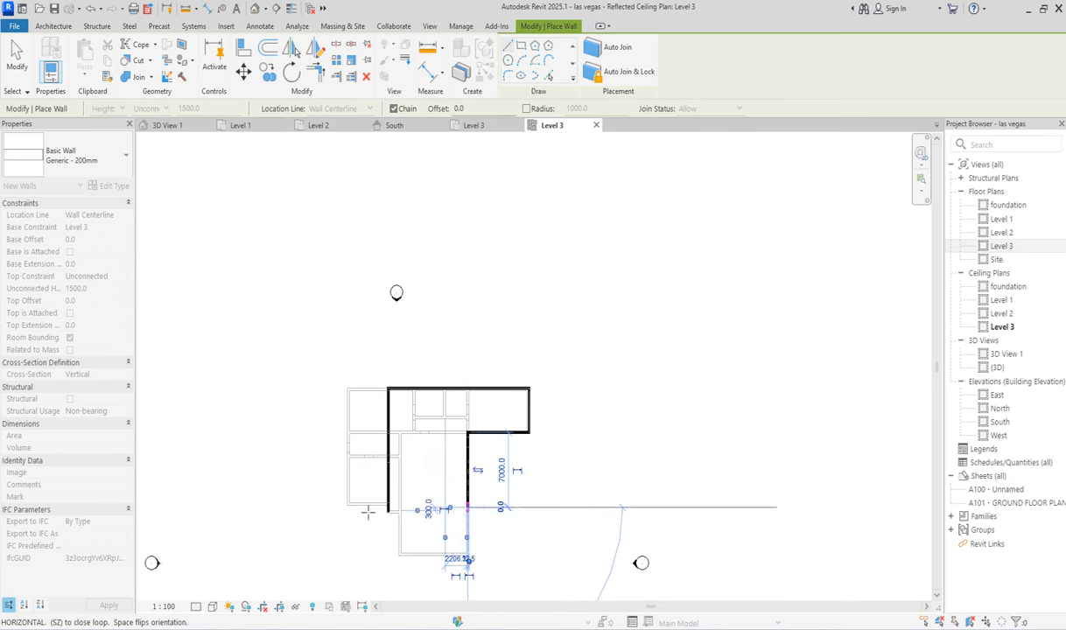
click(388, 508)
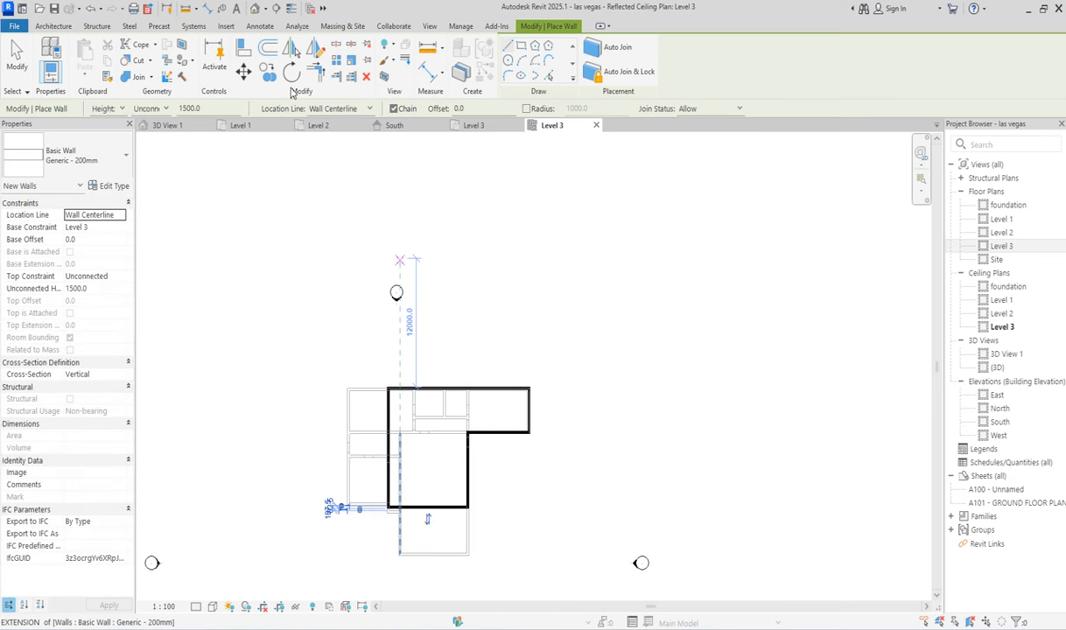
Step: Align the lowest Level 3 wall with the outer face of the short underlay wall at the stepped corner
click(243, 48)
scroll(378, 508, up, 2)
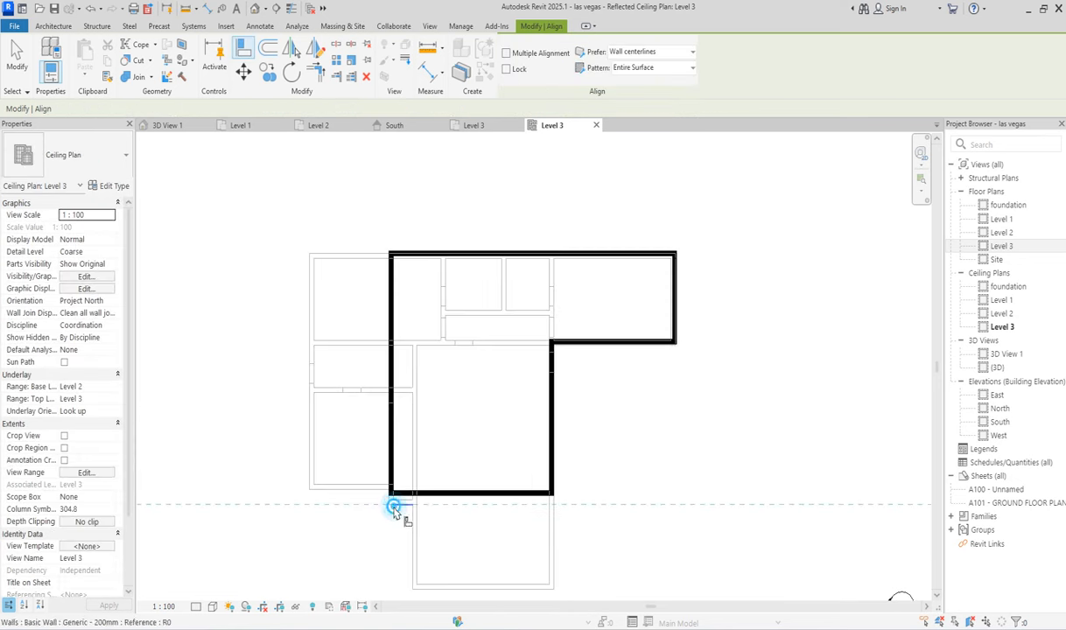
click(424, 496)
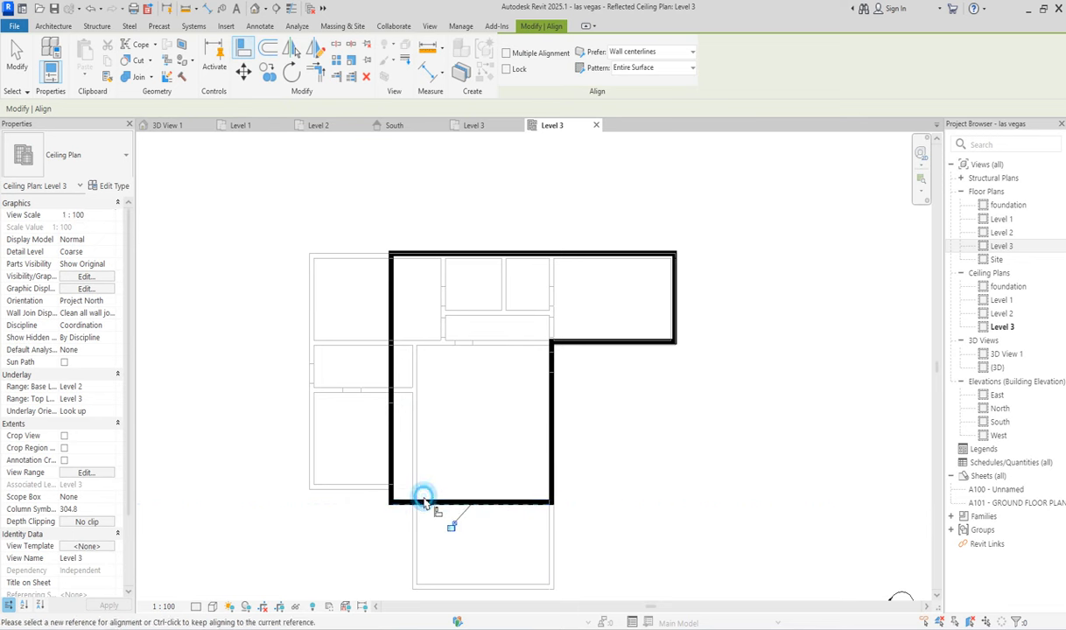
Step: Align the uppermost wall and the upper wing's end wall with the inner faces of the Level 2 walls, and finish aligning
scroll(669, 271, up, 3)
click(649, 265)
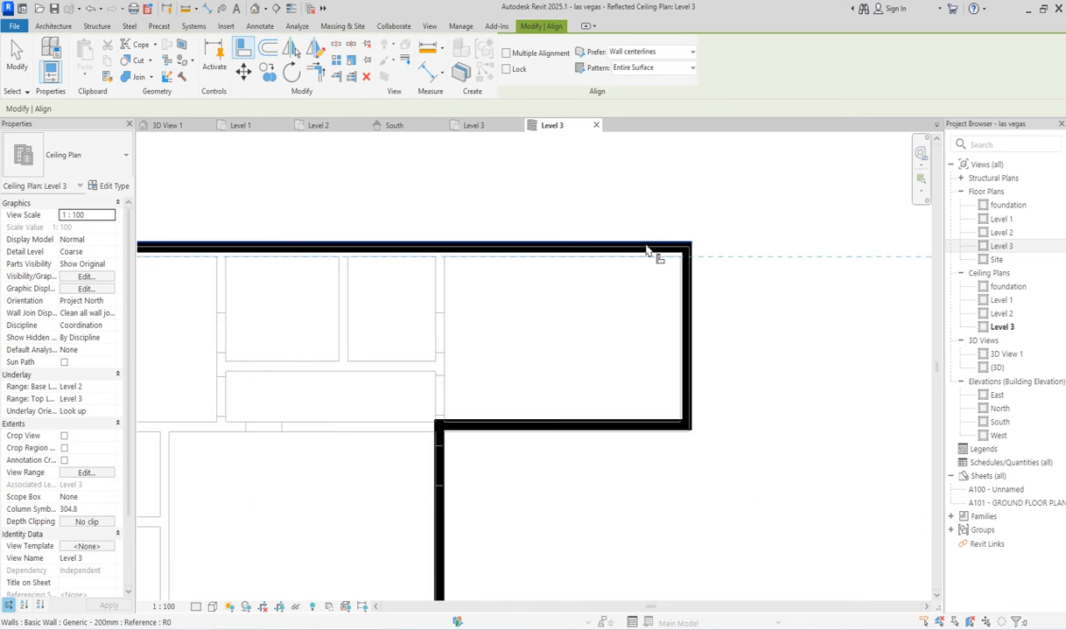
click(647, 252)
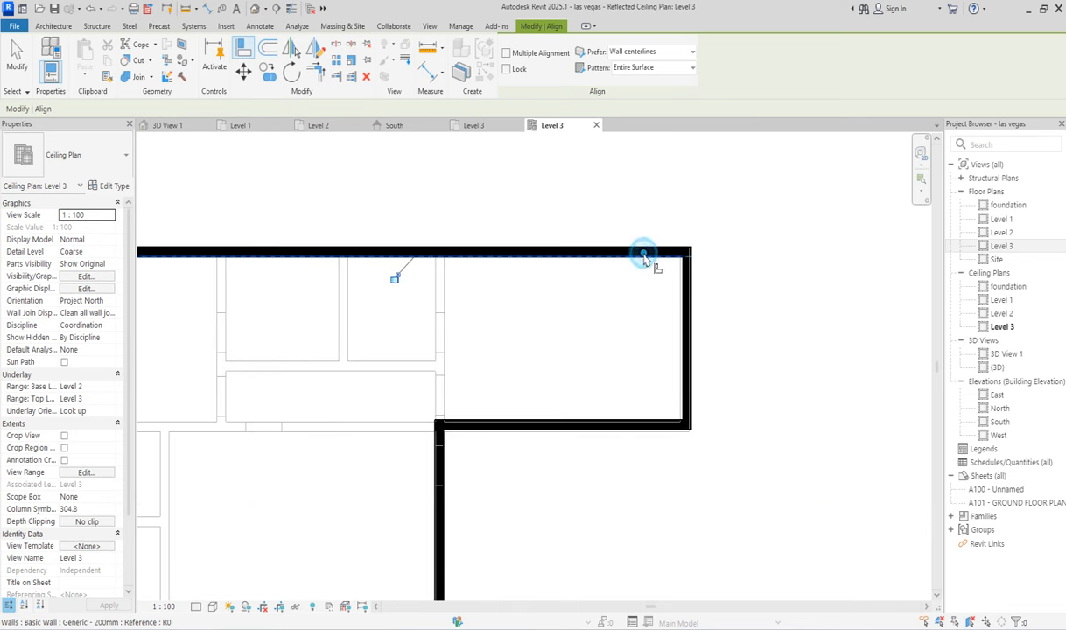
click(684, 323)
click(685, 311)
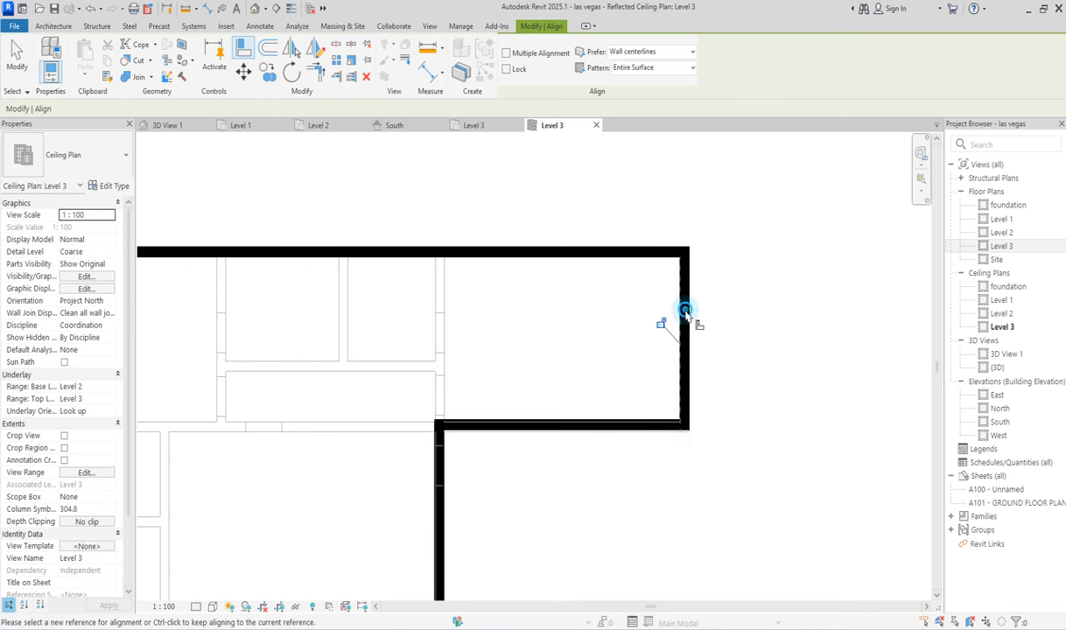
scroll(726, 306, down, 4)
scroll(735, 302, down, 3)
scroll(641, 407, up, 2)
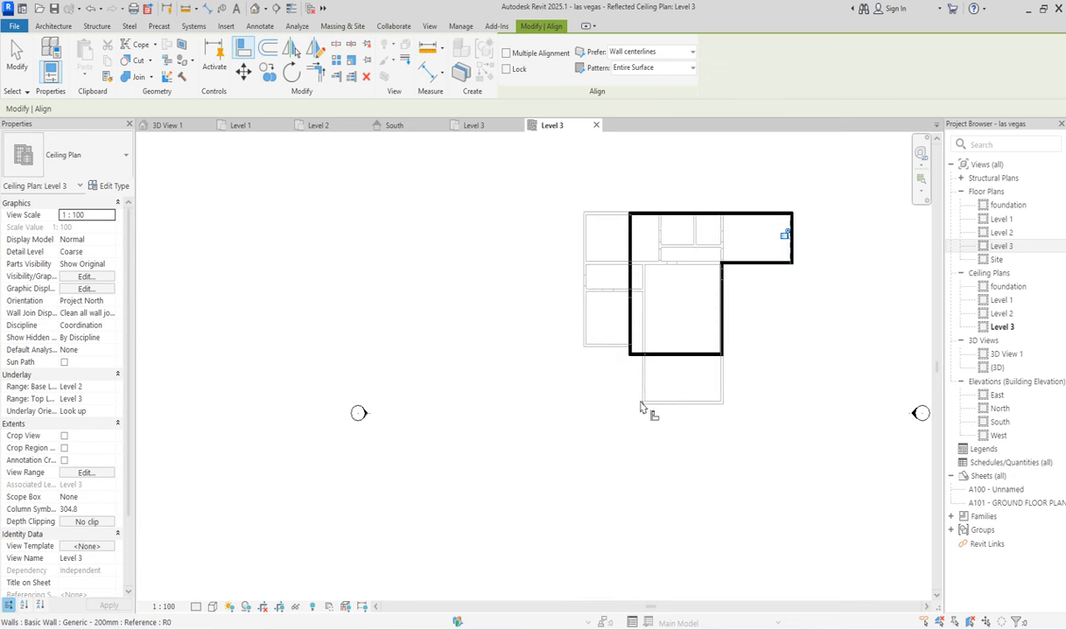
key(Escape)
scroll(705, 308, down, 2)
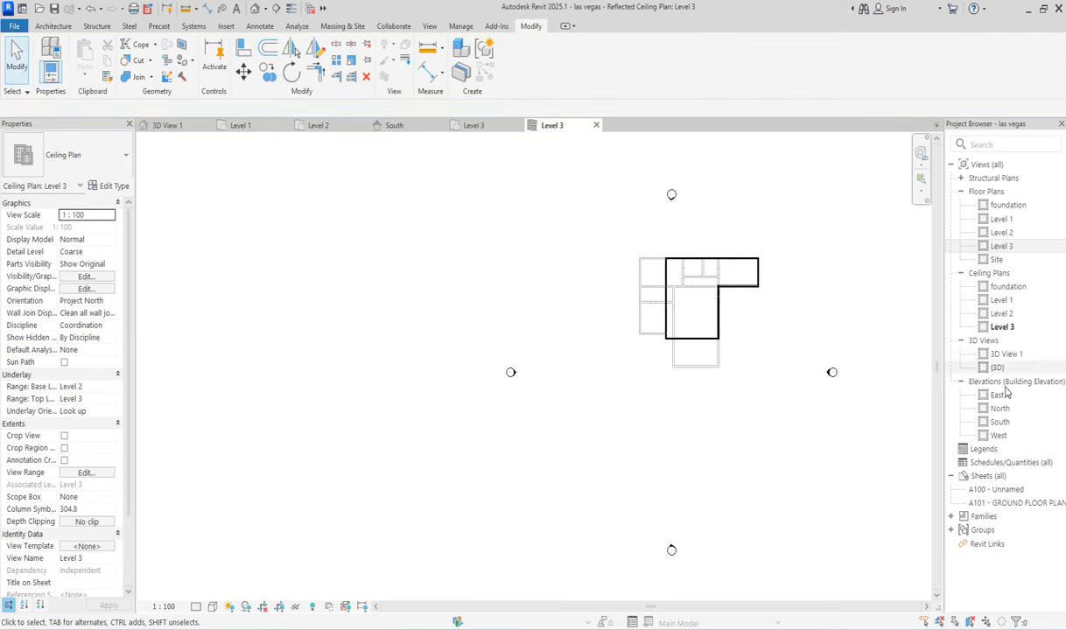
Step: Inspect the new Level 3 walls on the house in 3D View 1
double_click(1006, 354)
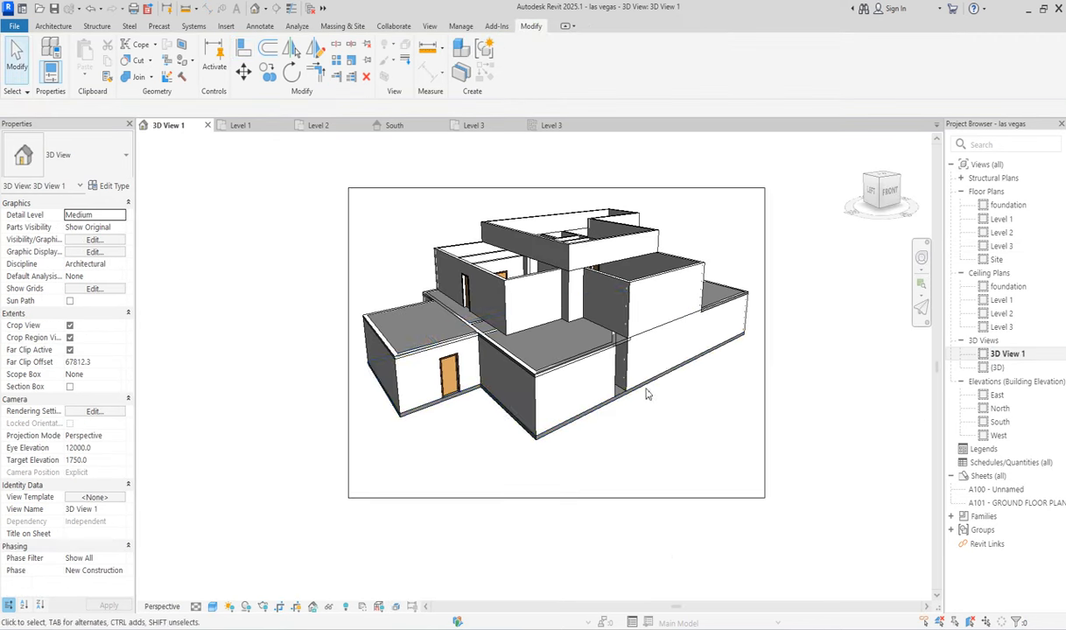
scroll(592, 267, up, 2)
scroll(592, 268, down, 4)
shift+middle_drag(592, 267, 563, 231)
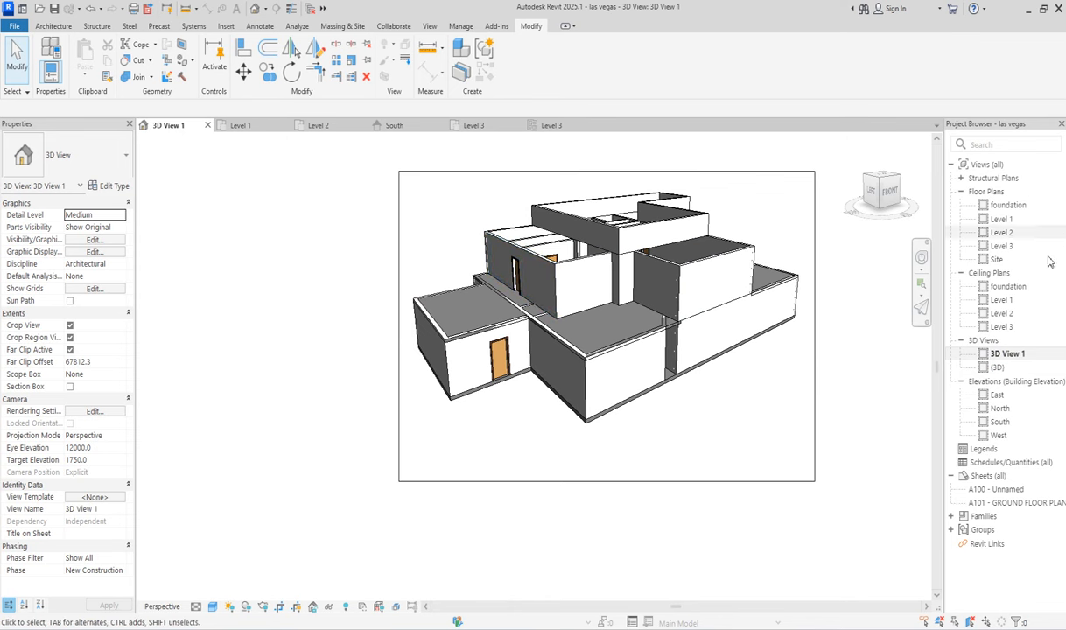
Step: Open the Level 3 floor plan and set its underlay base level to Level 2
double_click(1013, 247)
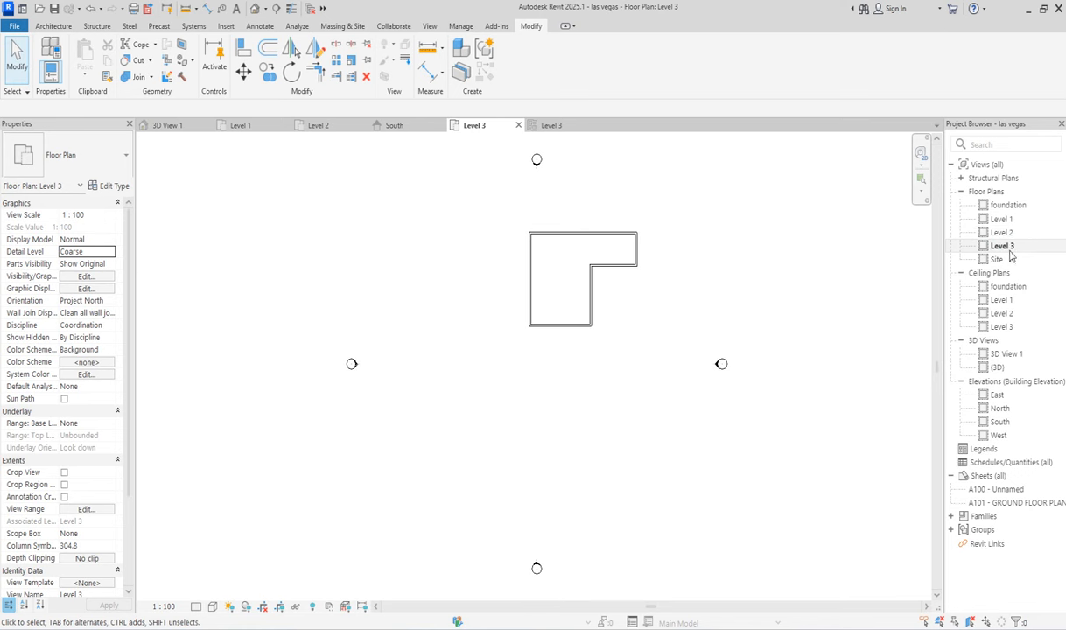
double_click(1003, 327)
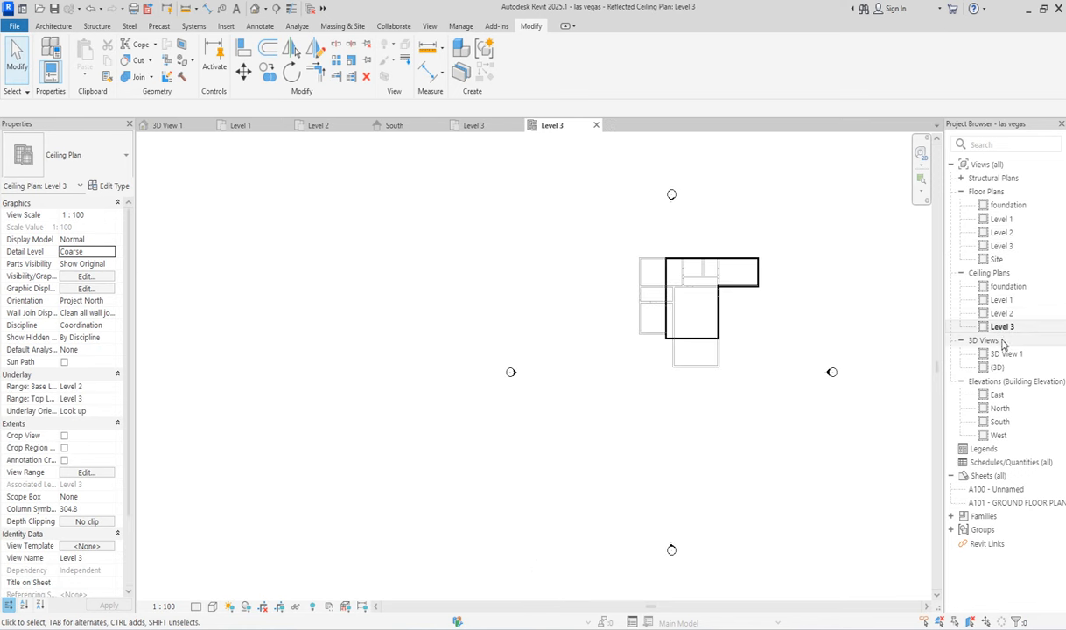
double_click(1003, 246)
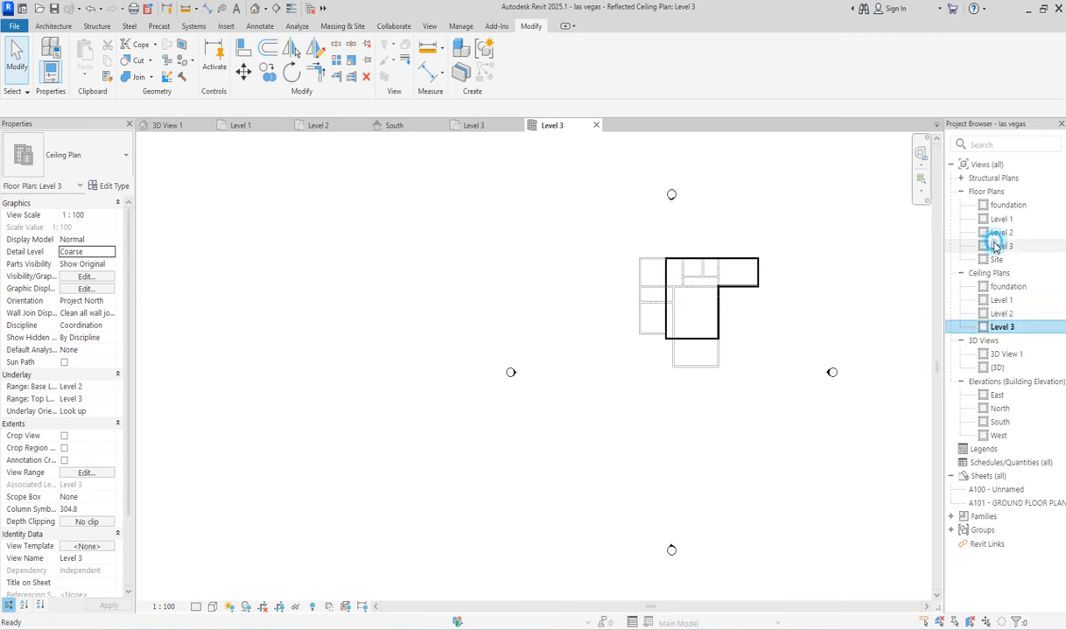
scroll(595, 276, up, 2)
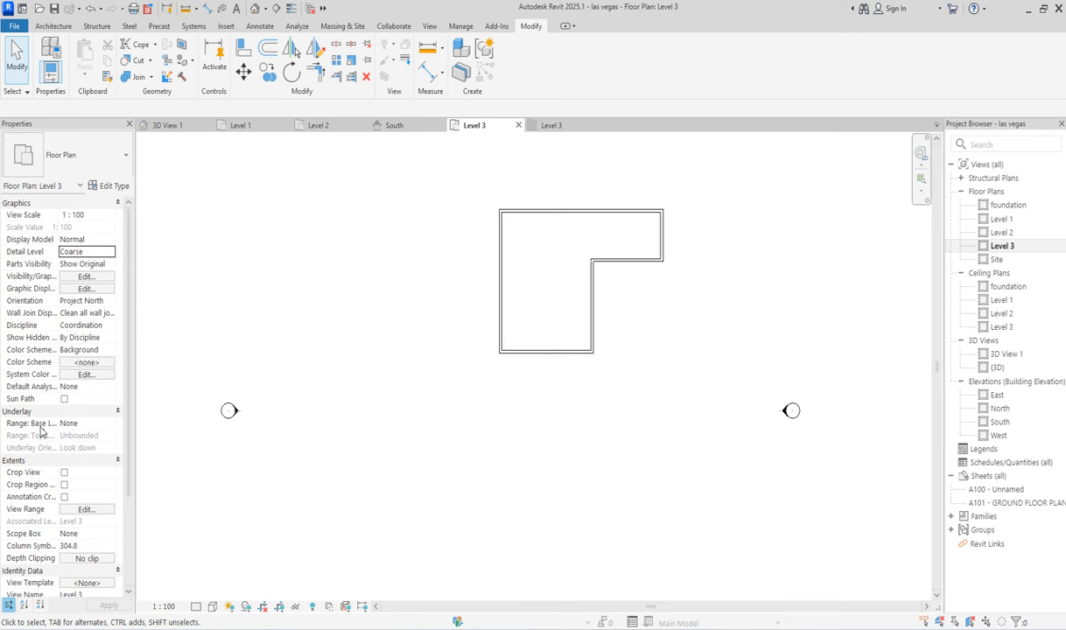
click(110, 424)
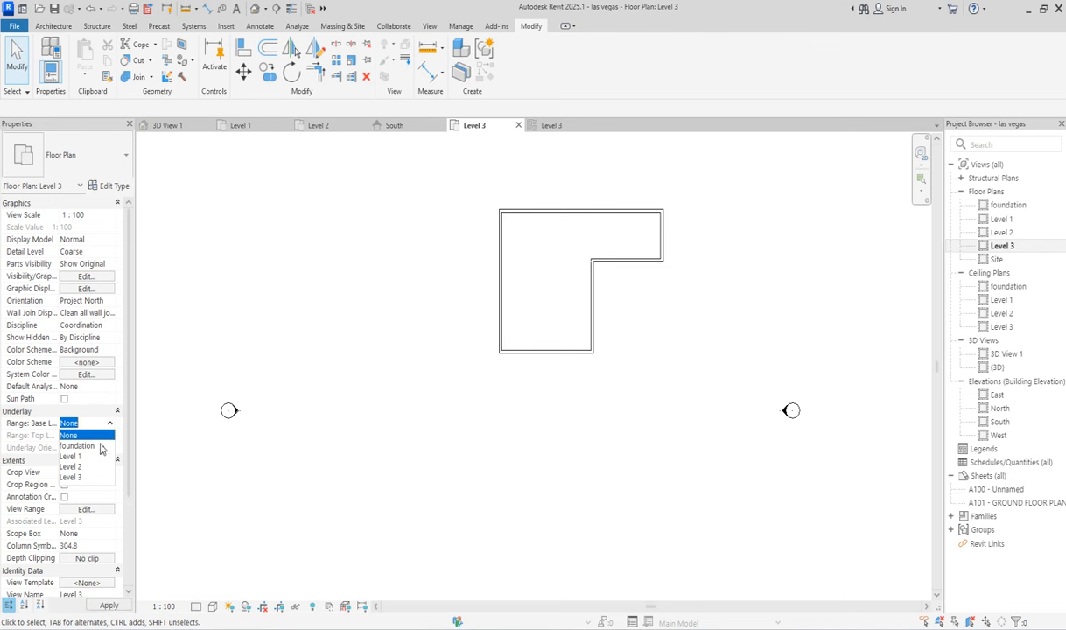
click(77, 468)
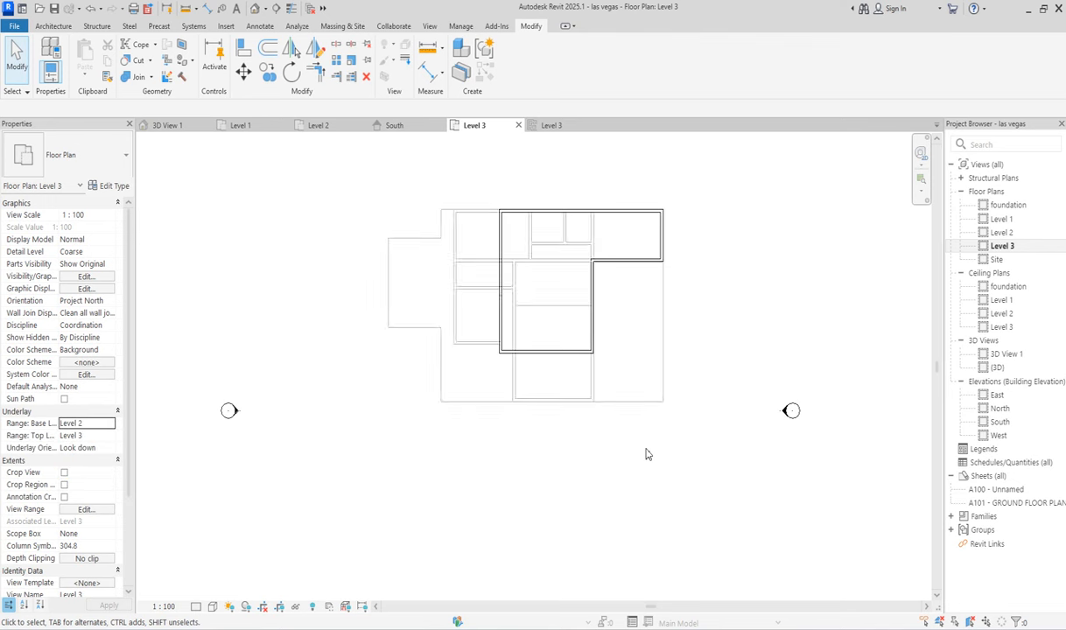
Step: Start a Generic 150mm floor on Level 3 and pick boundary lines along the uppermost wall and the left wing's outer side and lower wall
scroll(633, 365, down, 2)
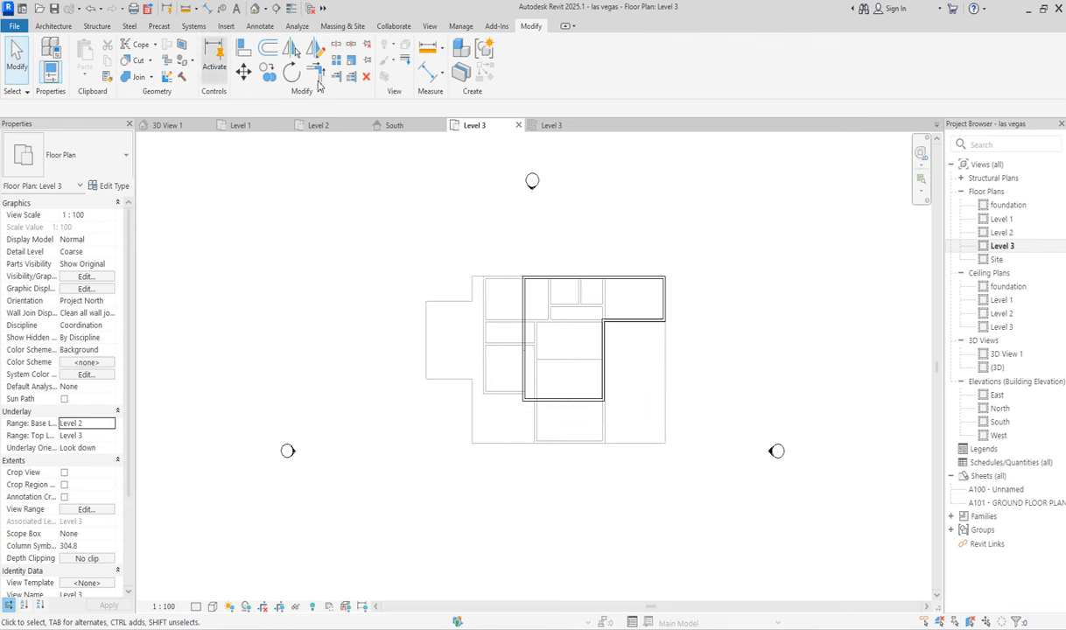
click(54, 26)
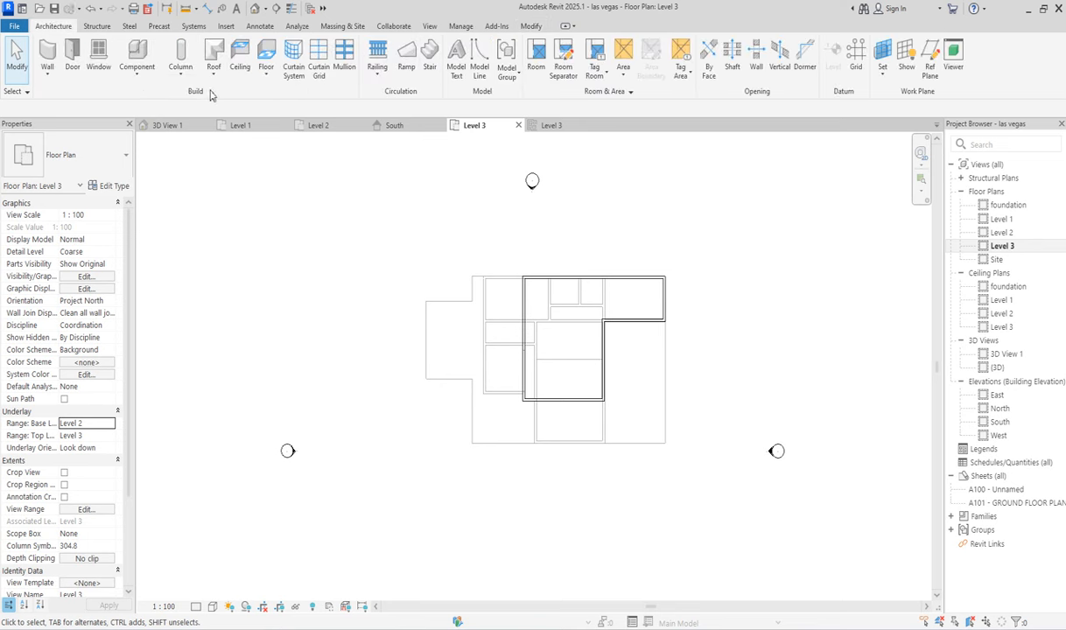
click(267, 73)
click(272, 102)
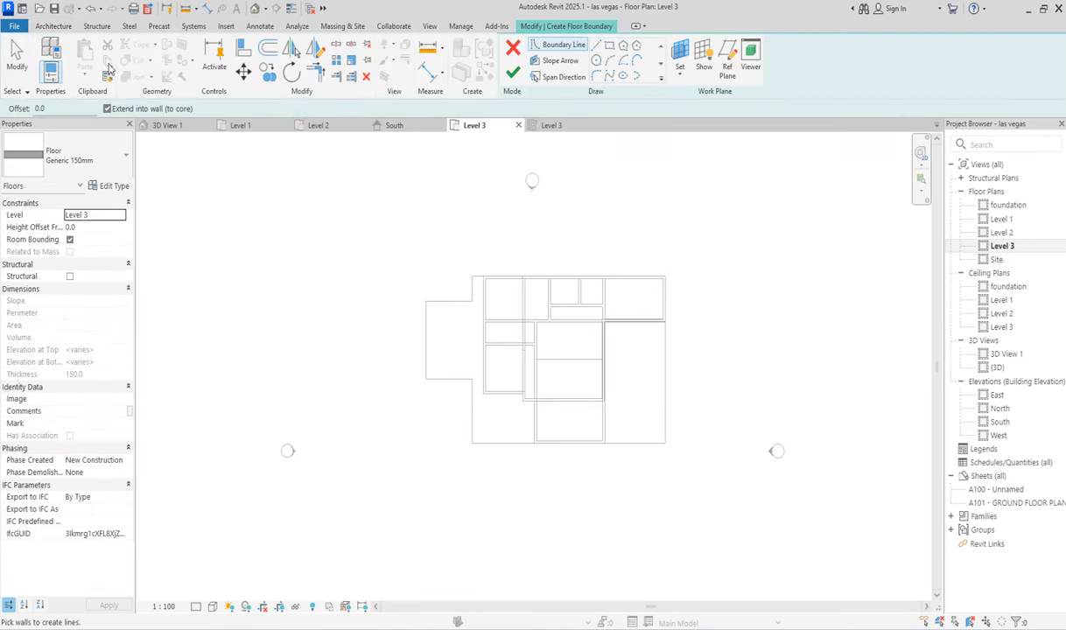
click(610, 45)
scroll(534, 400, up, 4)
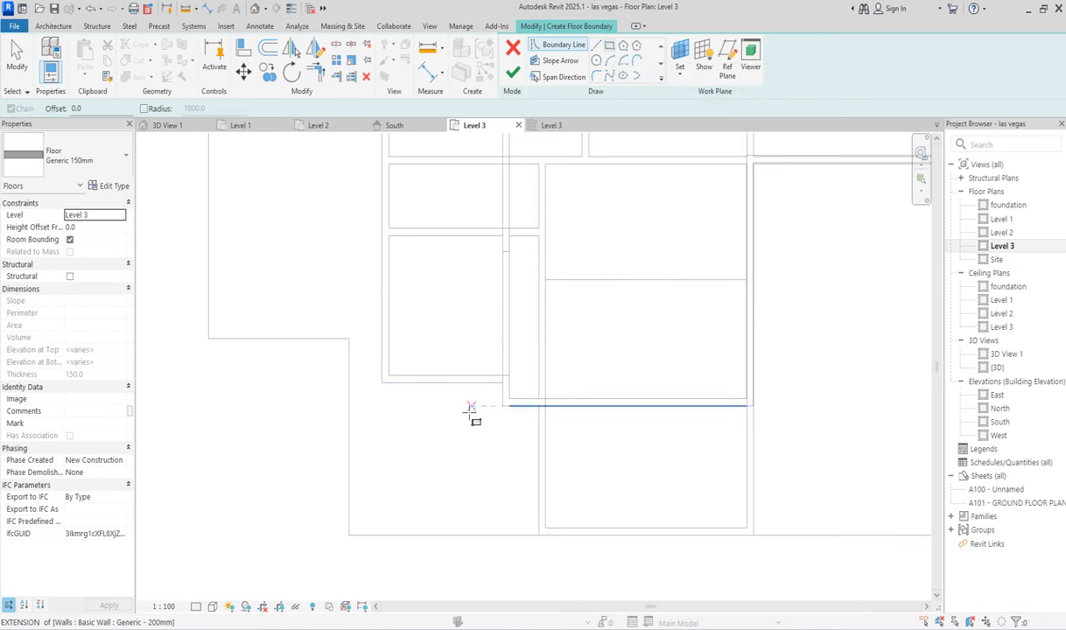
scroll(471, 411, down, 3)
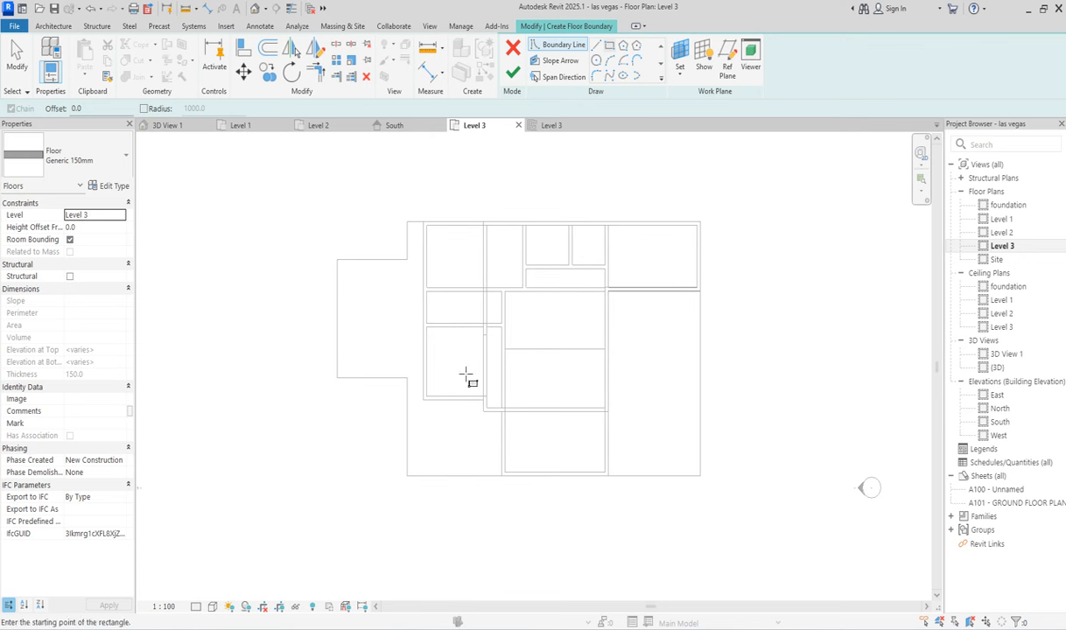
scroll(429, 223, up, 2)
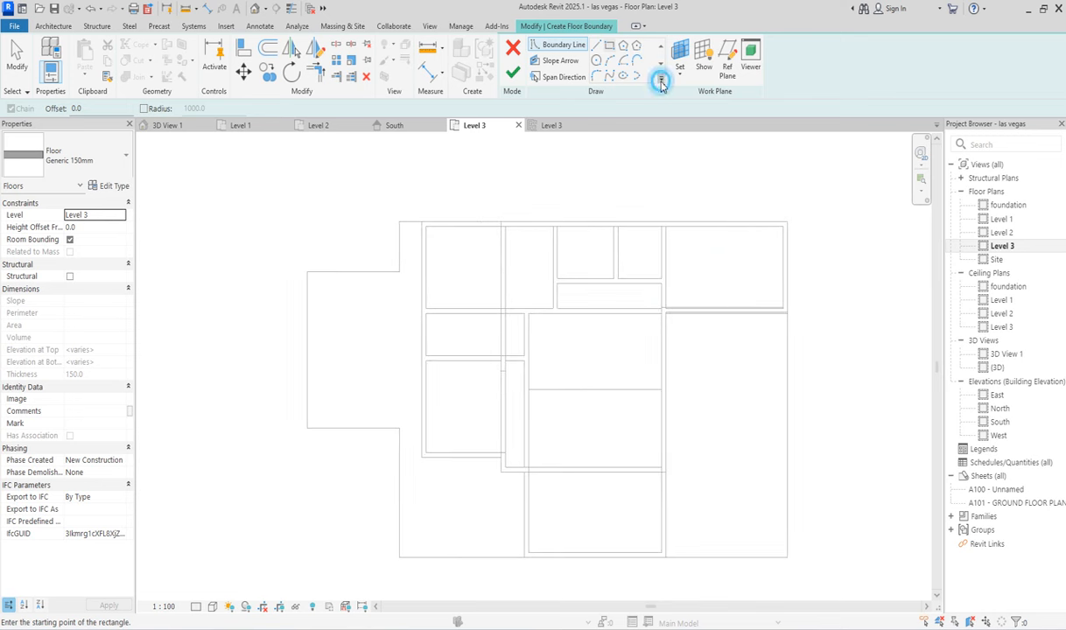
click(625, 79)
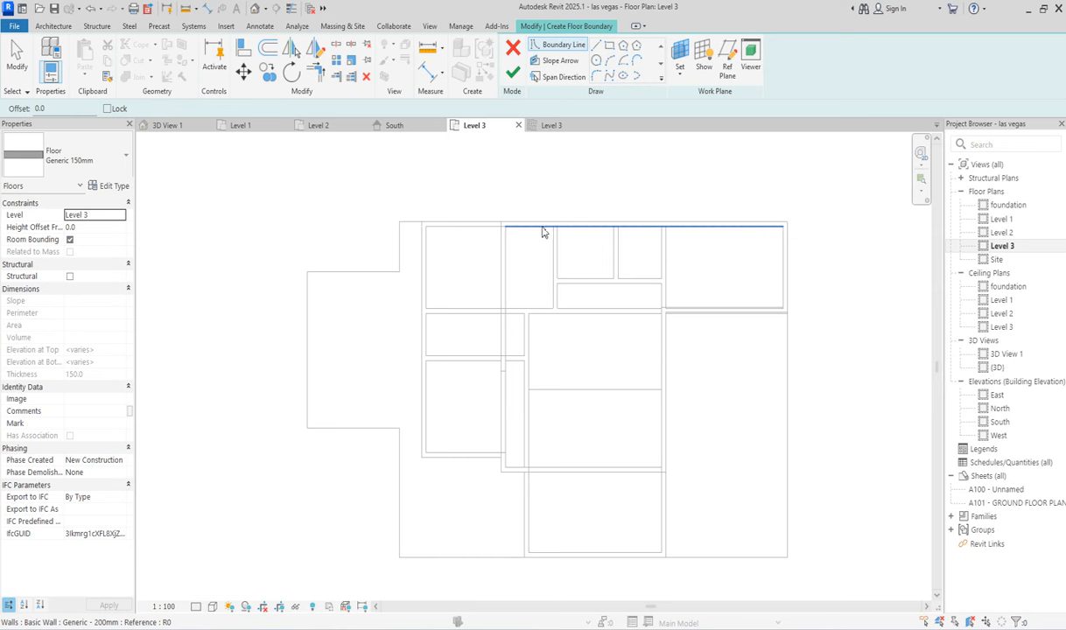
click(455, 224)
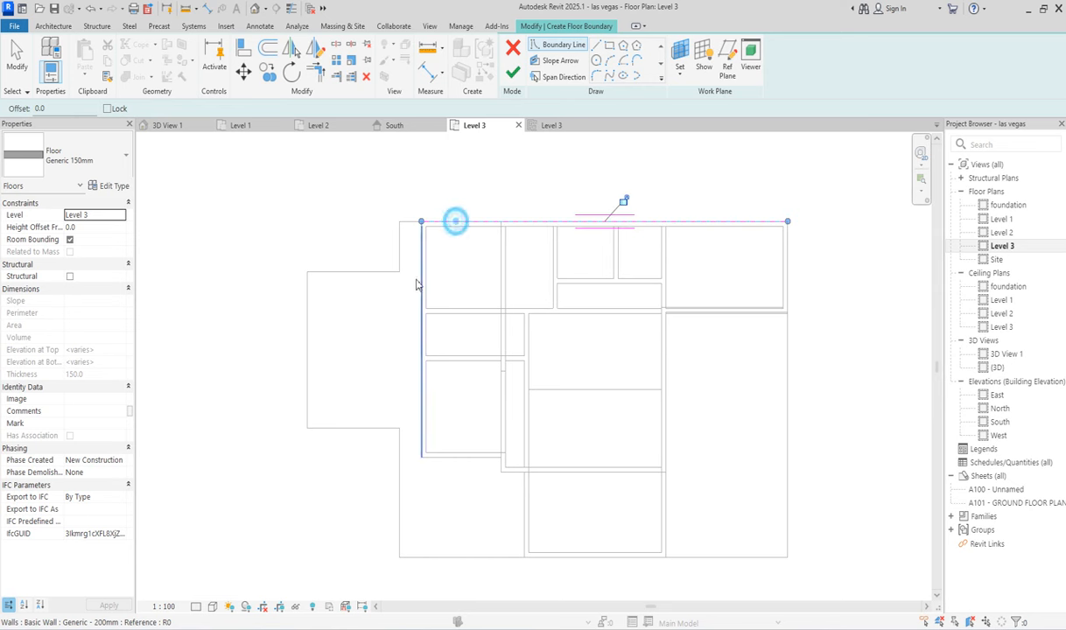
click(420, 274)
click(445, 456)
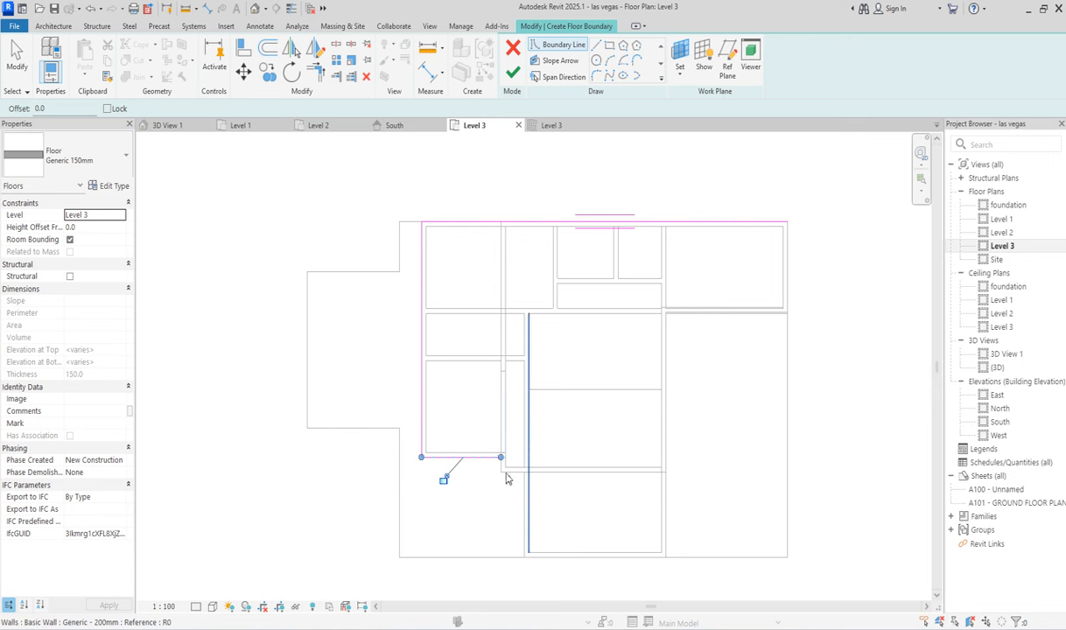
Step: Pick the remaining floor boundary lines along the outer faces of the Level 3 walls, around the large room and the upper right wing
click(501, 420)
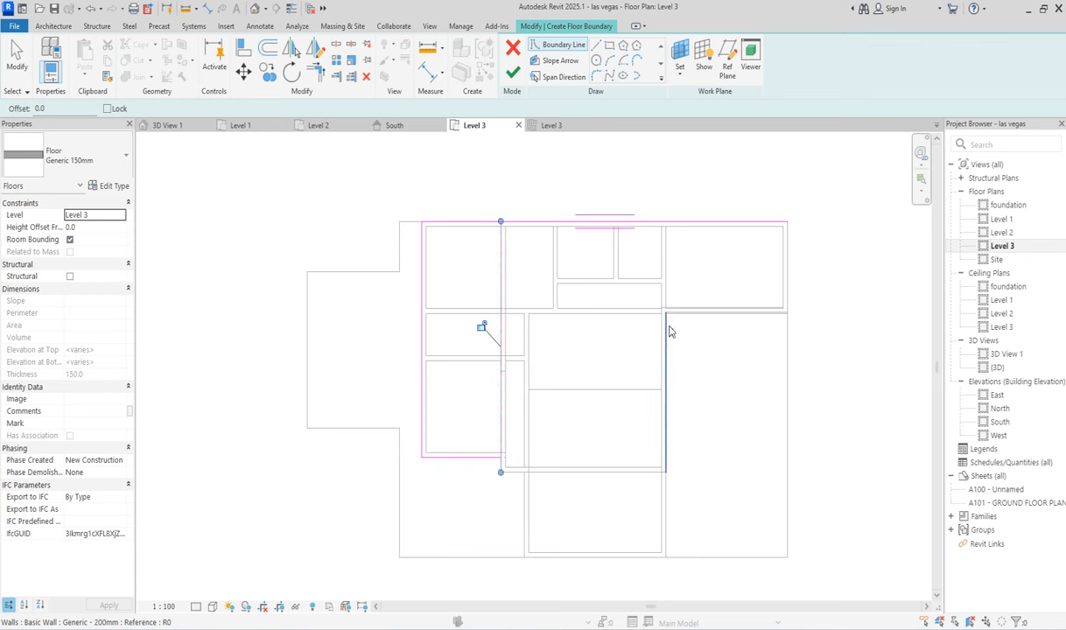
click(552, 480)
click(671, 429)
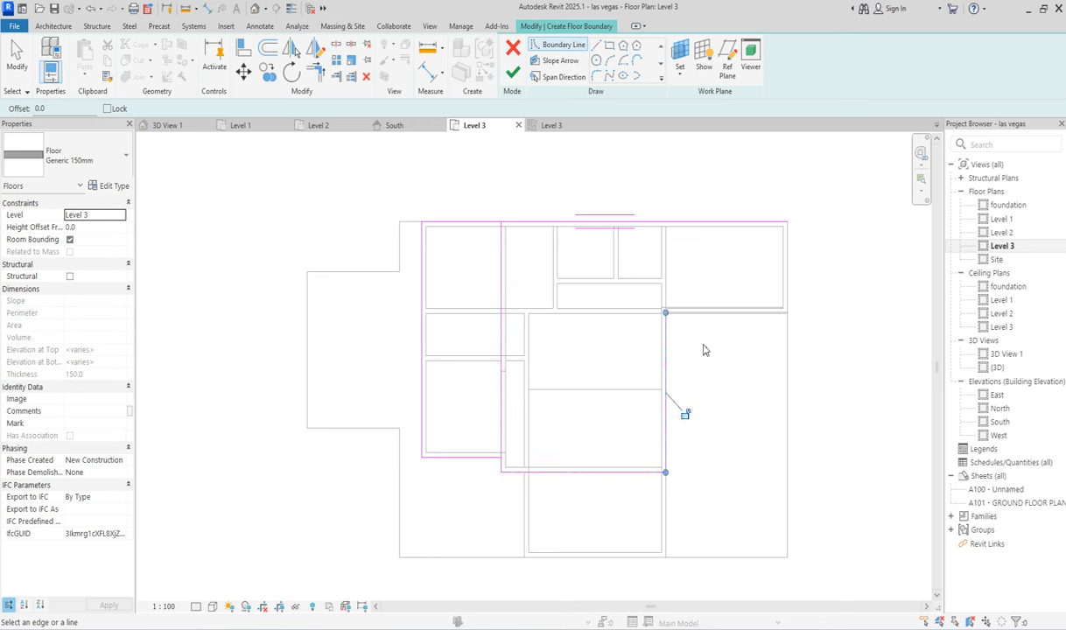
click(706, 313)
click(787, 263)
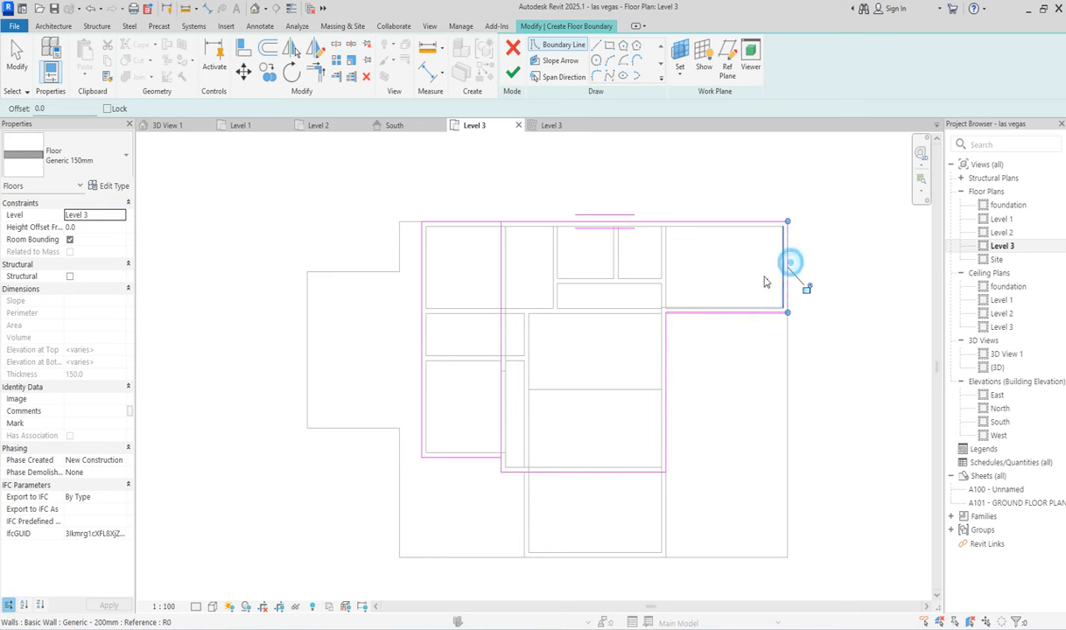
Step: Trim the floor boundary to a corner where the left wing steps into the large room, and finish the floor
click(317, 74)
click(456, 457)
scroll(518, 475, up, 3)
click(483, 460)
scroll(484, 464, down, 4)
scroll(614, 482, up, 2)
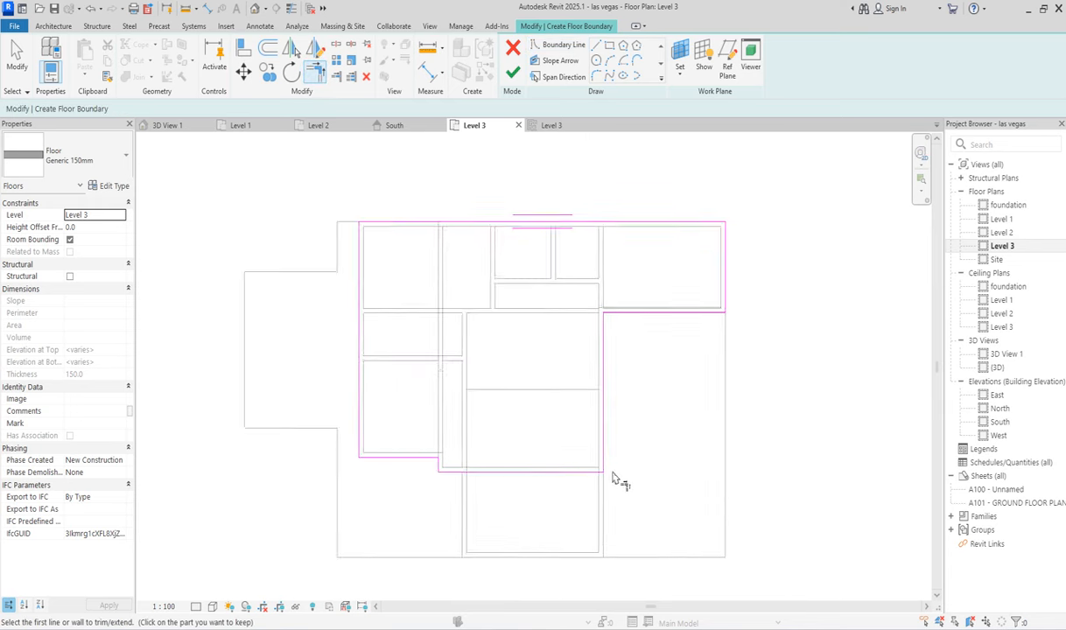
scroll(555, 484, down, 2)
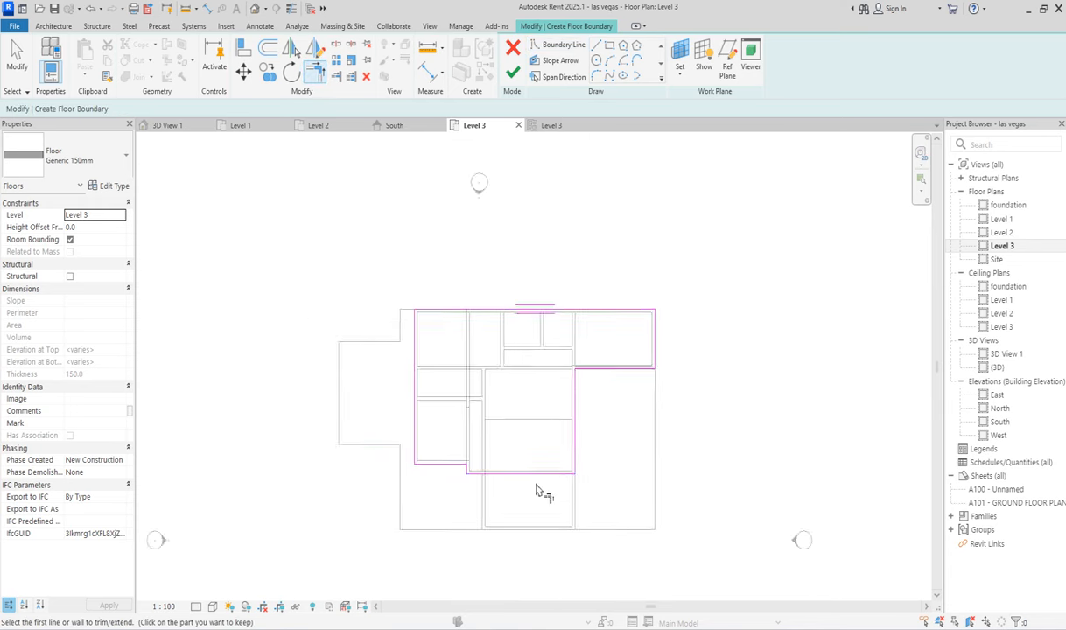
click(512, 71)
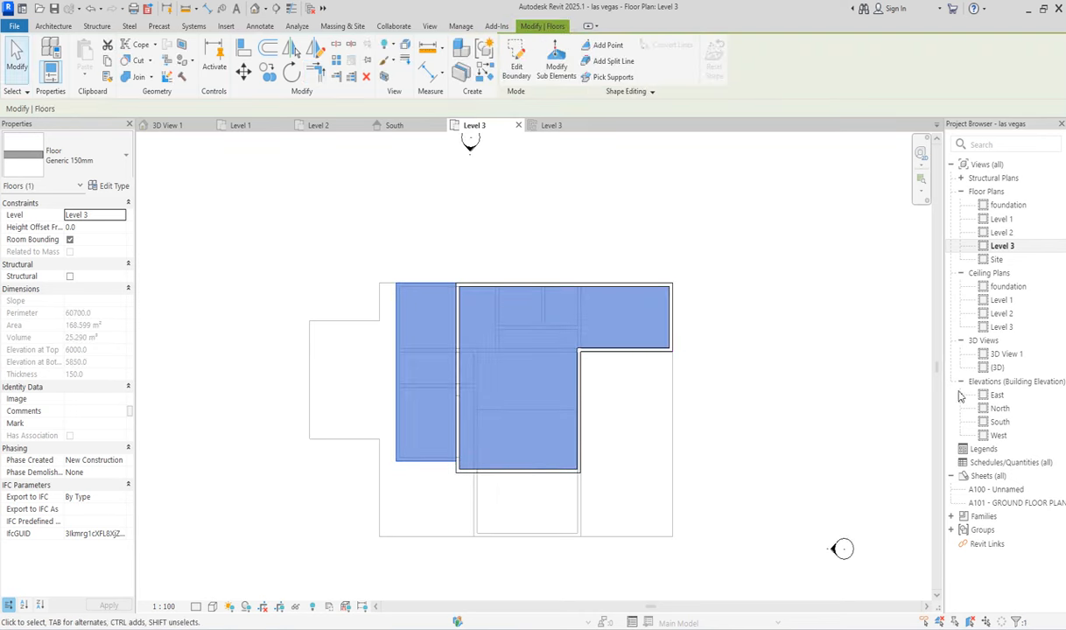
Step: Inspect the new Level 3 floor on the house in 3D View 1
click(1005, 357)
double_click(1005, 355)
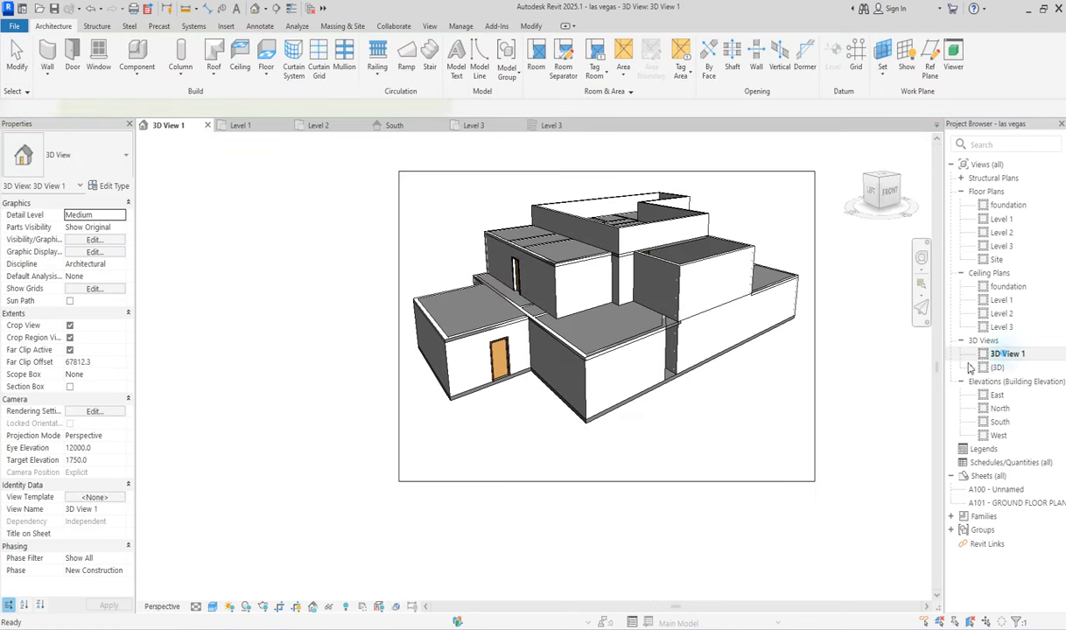
click(596, 294)
shift+middle_drag(596, 293, 618, 294)
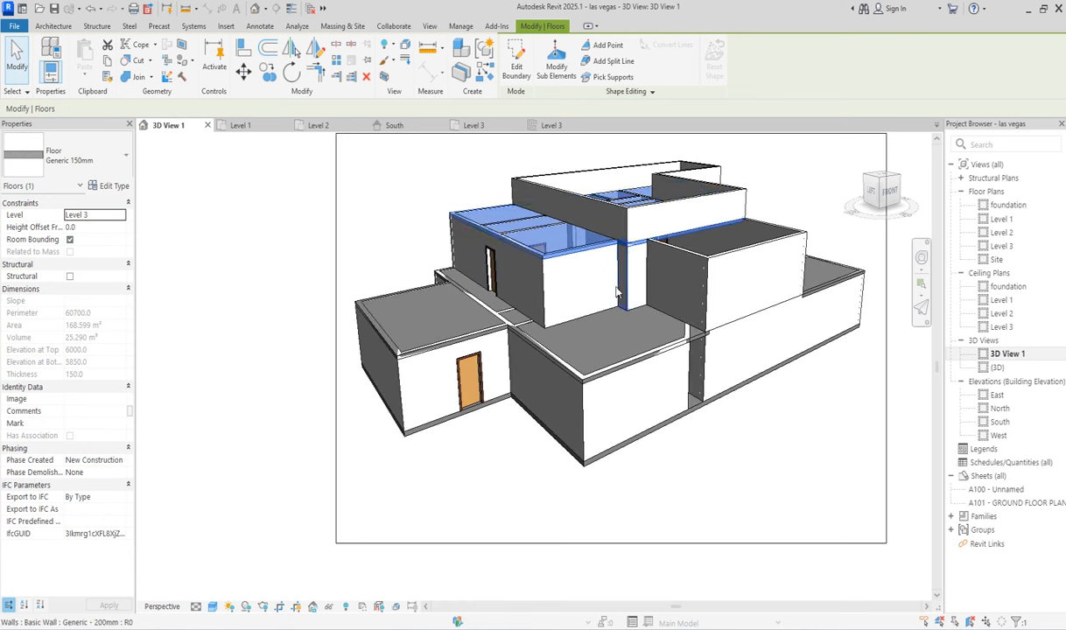
Step: Edit the floor's boundary in the Level 3 floor plan, adding three lines around the outer faces of the lowest underlay room
click(516, 73)
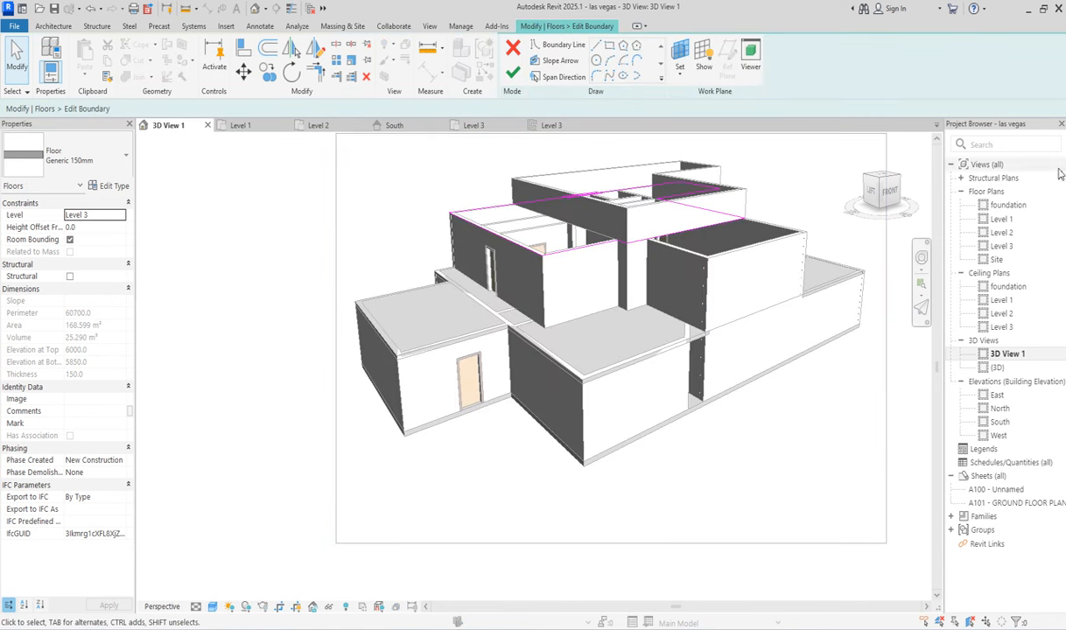
double_click(1004, 246)
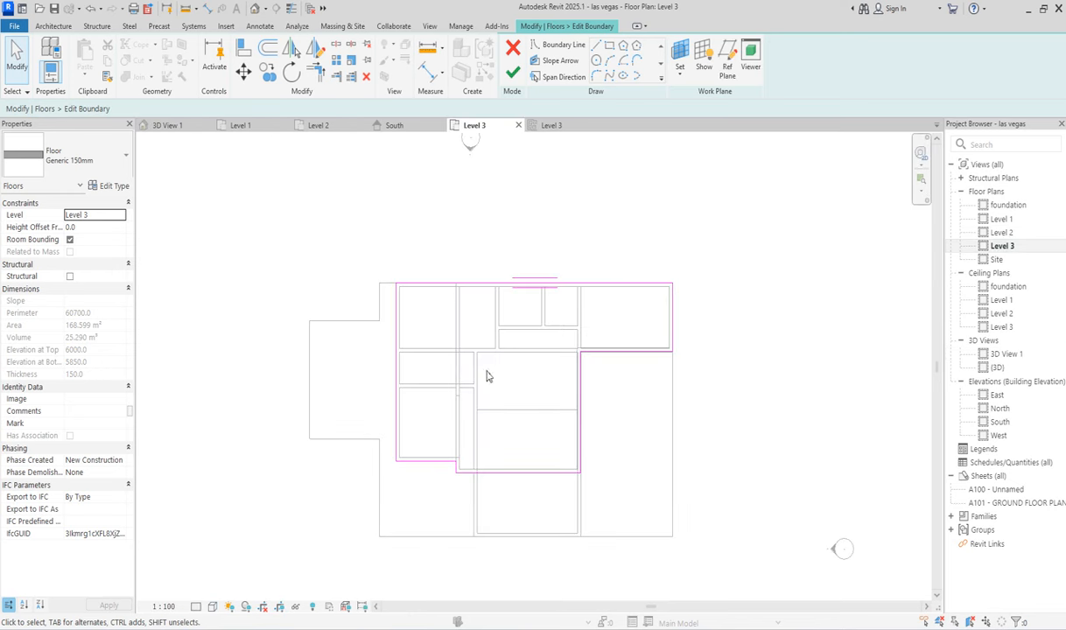
scroll(473, 531, up, 2)
click(600, 46)
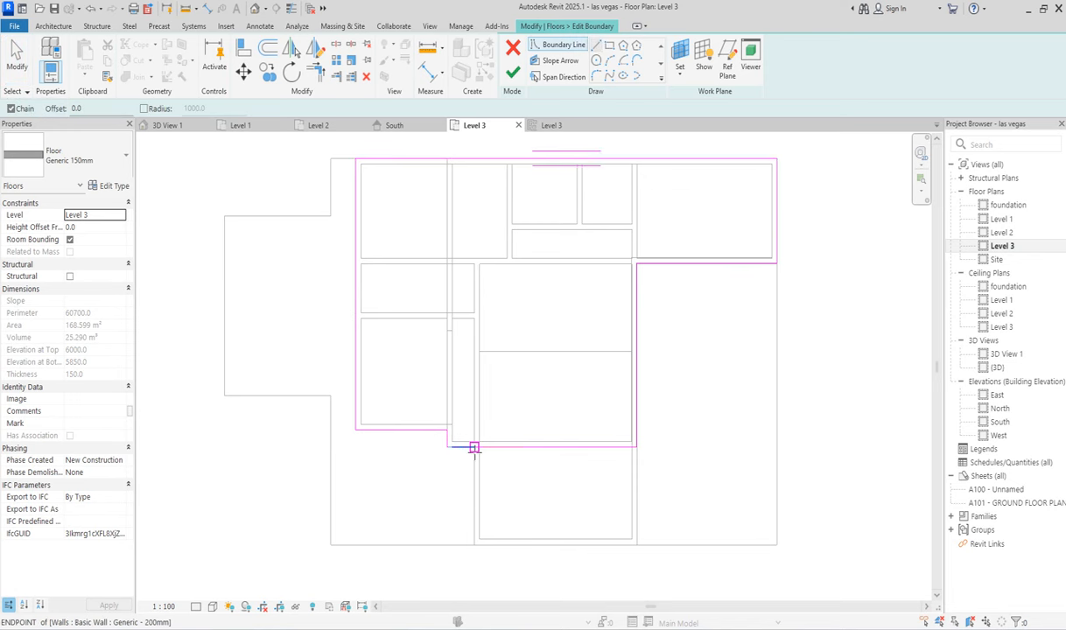
click(474, 448)
click(474, 545)
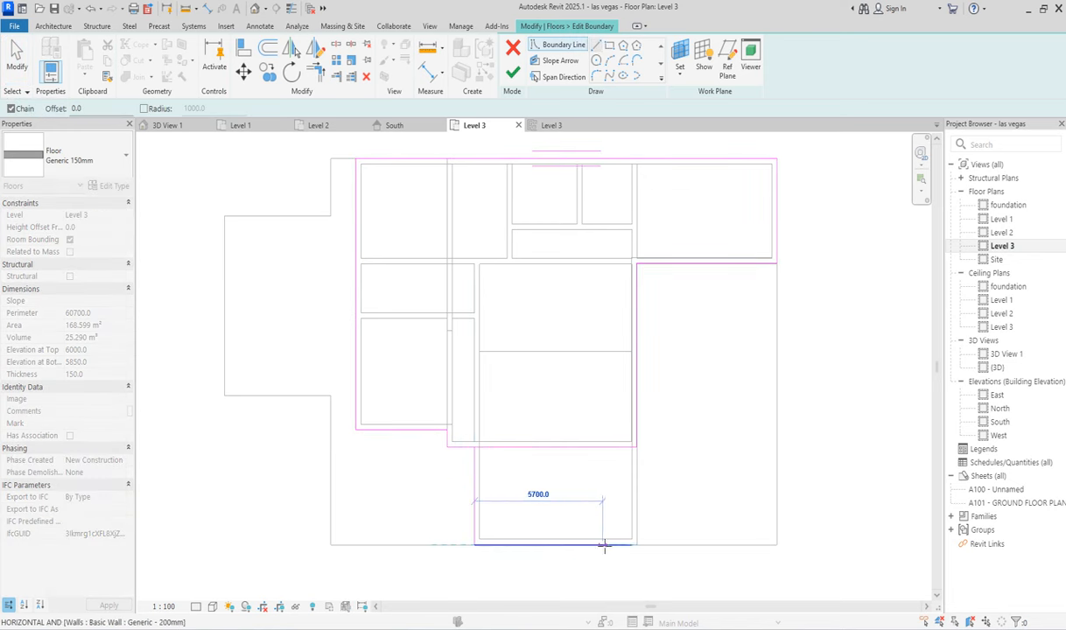
click(637, 545)
click(638, 448)
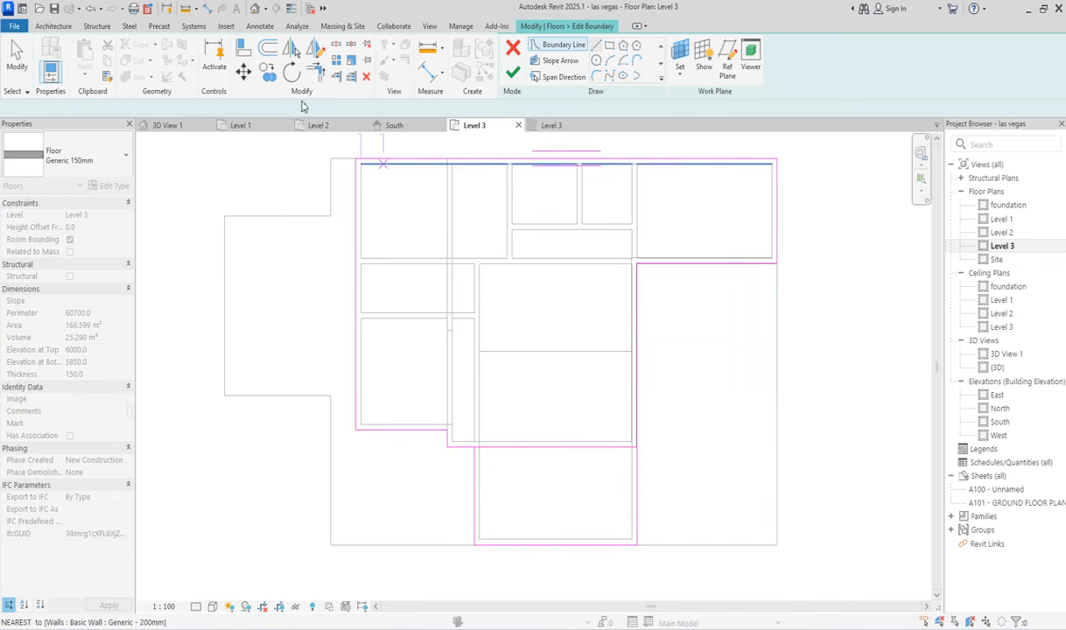
key(Escape)
key(Escape)
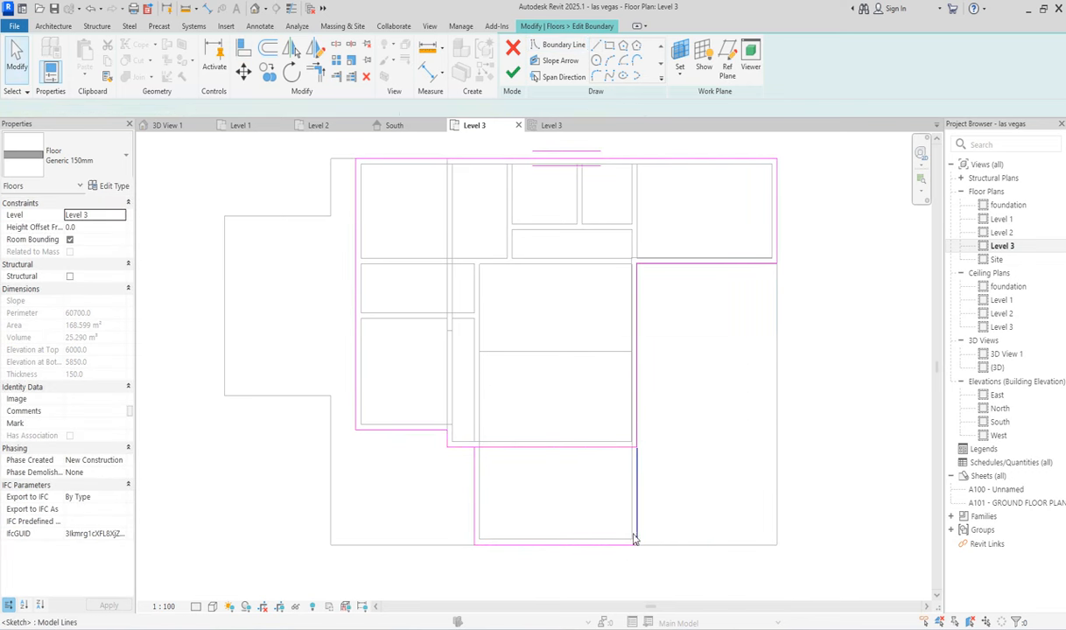
Step: Trim the floor boundary into one closed loop that includes the lowest room, and finish the boundary edit
click(639, 529)
key(Escape)
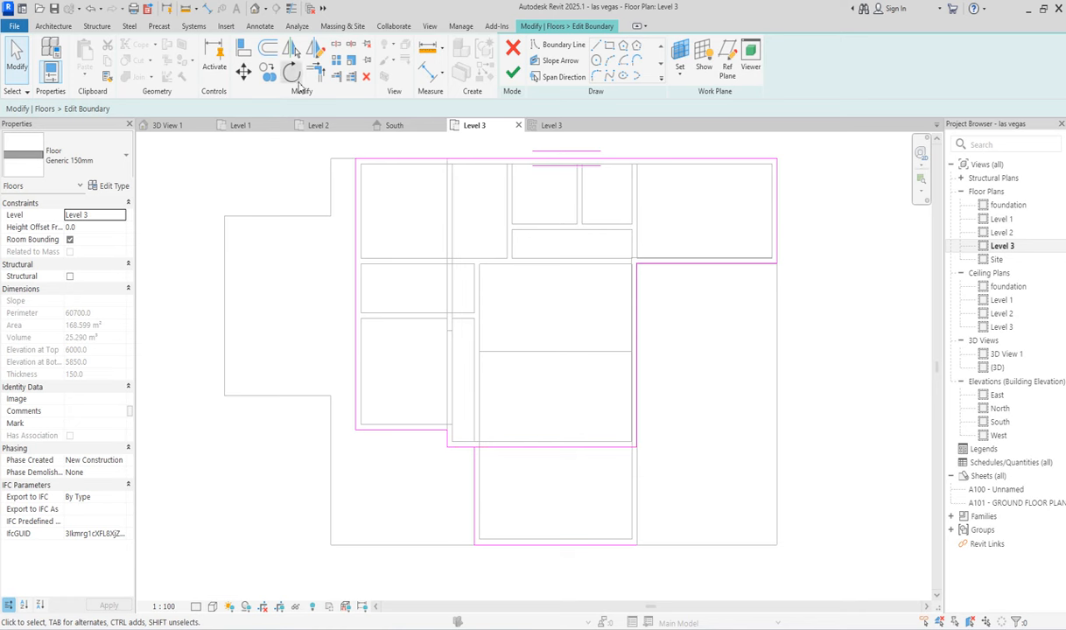
click(316, 74)
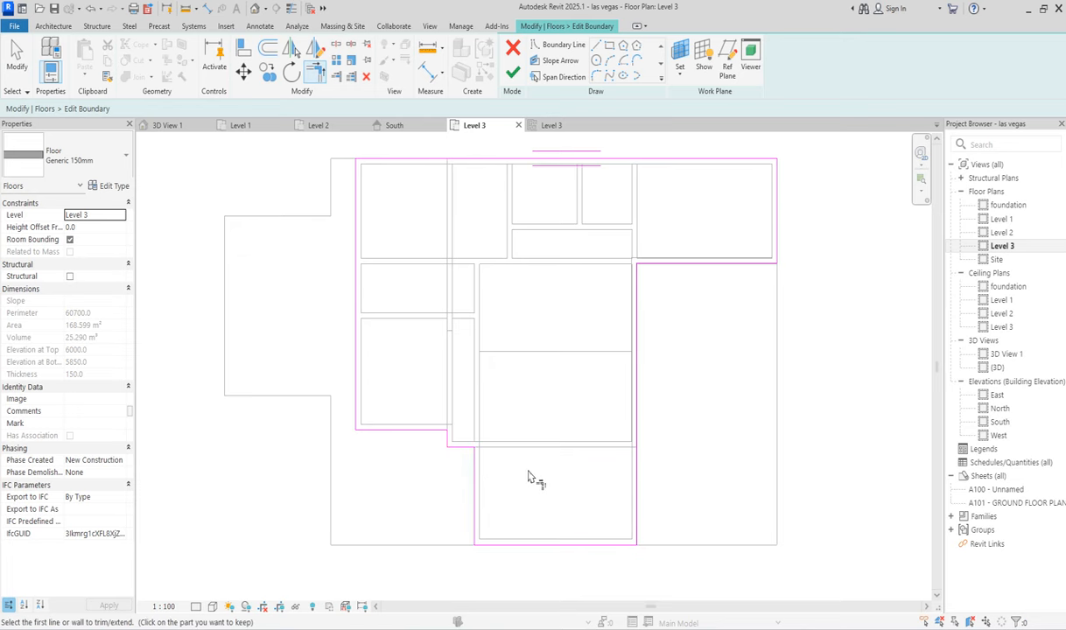
scroll(532, 474, down, 4)
scroll(534, 438, up, 4)
right_click(531, 375)
click(547, 374)
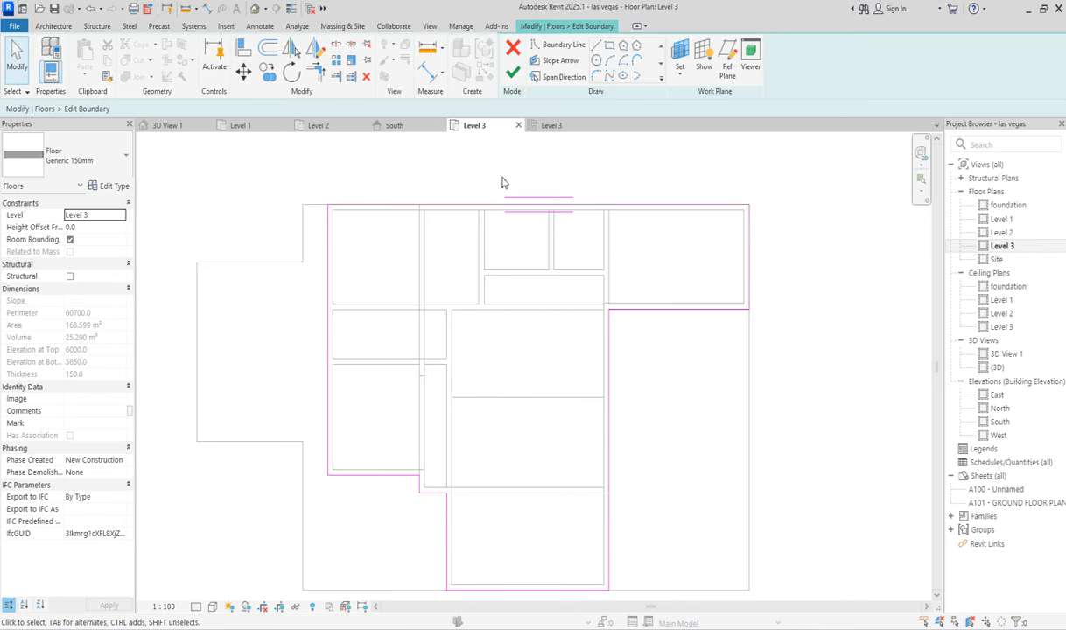
click(514, 73)
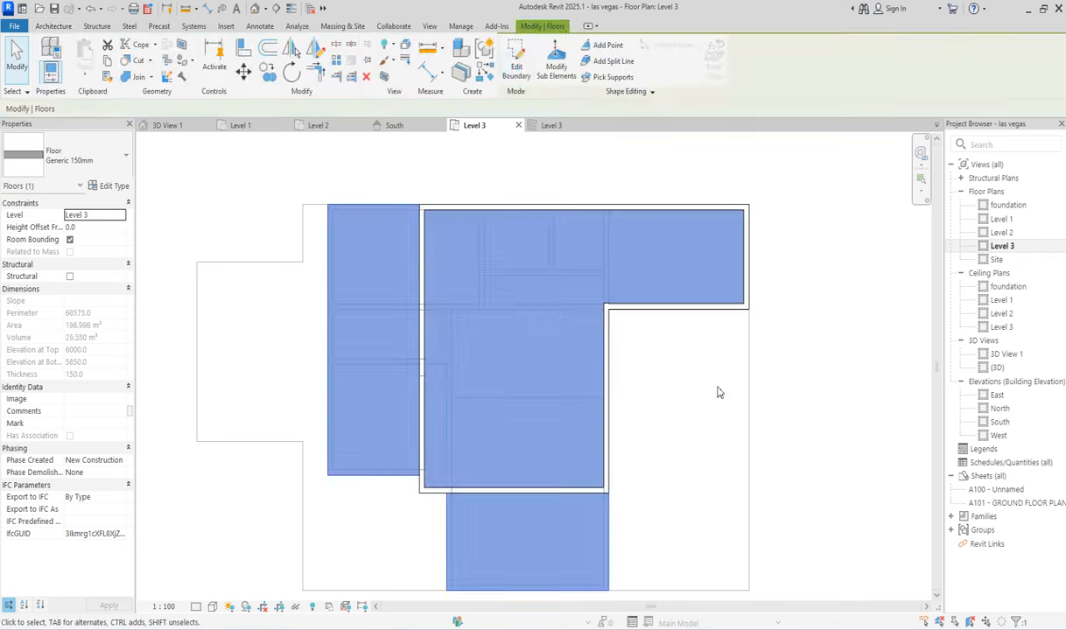
Step: Inspect the extended Level 3 floor on the house in 3D View 1
click(716, 321)
scroll(367, 507, down, 3)
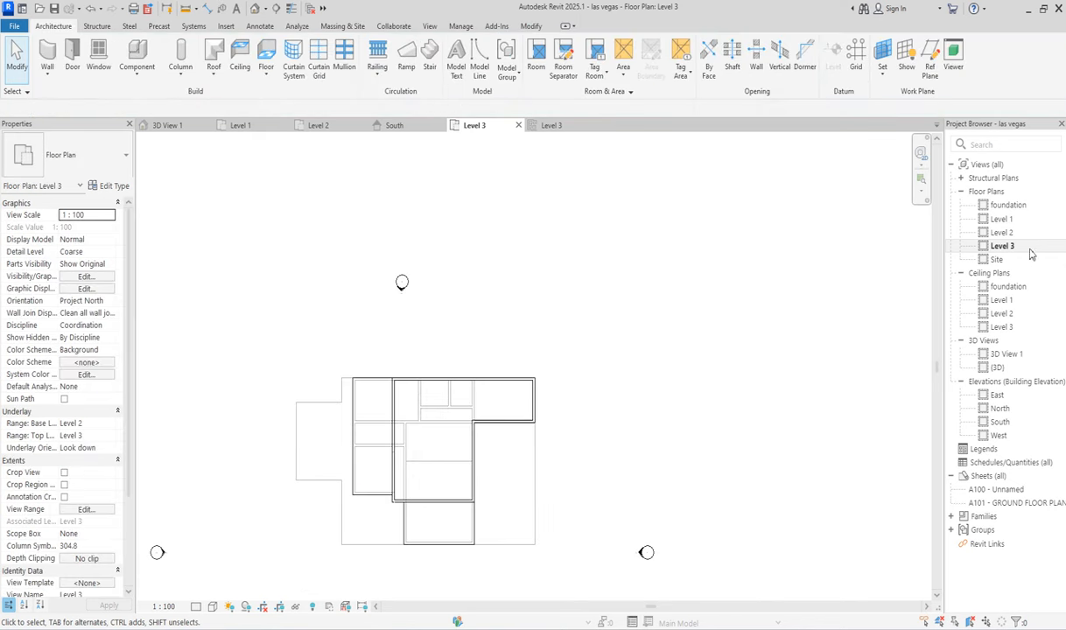
click(999, 367)
double_click(1005, 354)
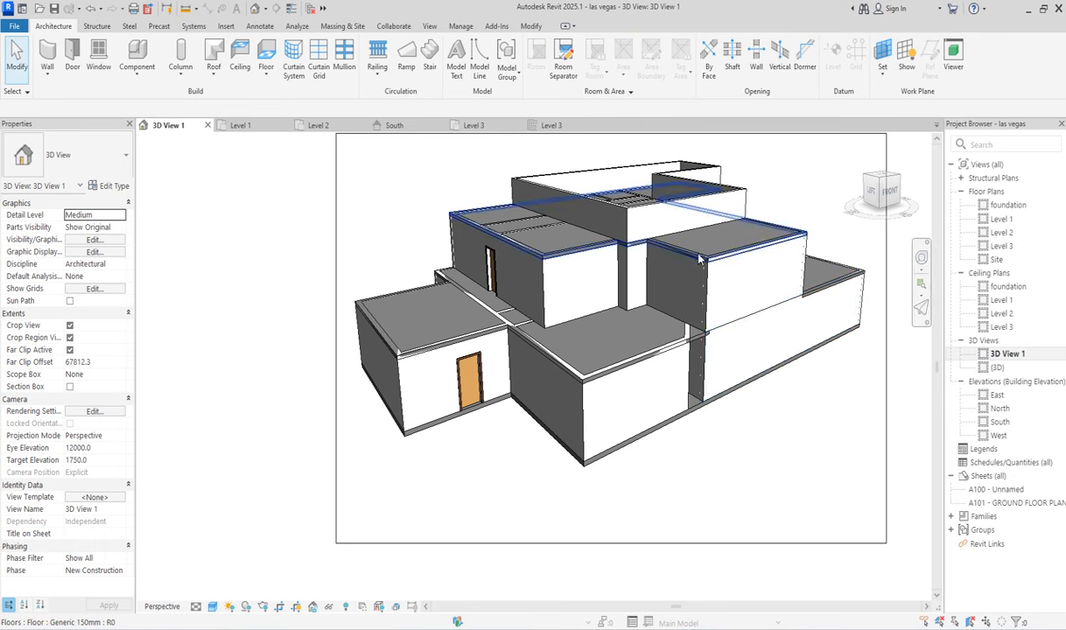
Step: Start a roof by footprint on Level 3 and pick five boundary lines along the outer faces of the L-shaped upper walls
double_click(1003, 247)
scroll(475, 444, down, 3)
scroll(471, 497, up, 4)
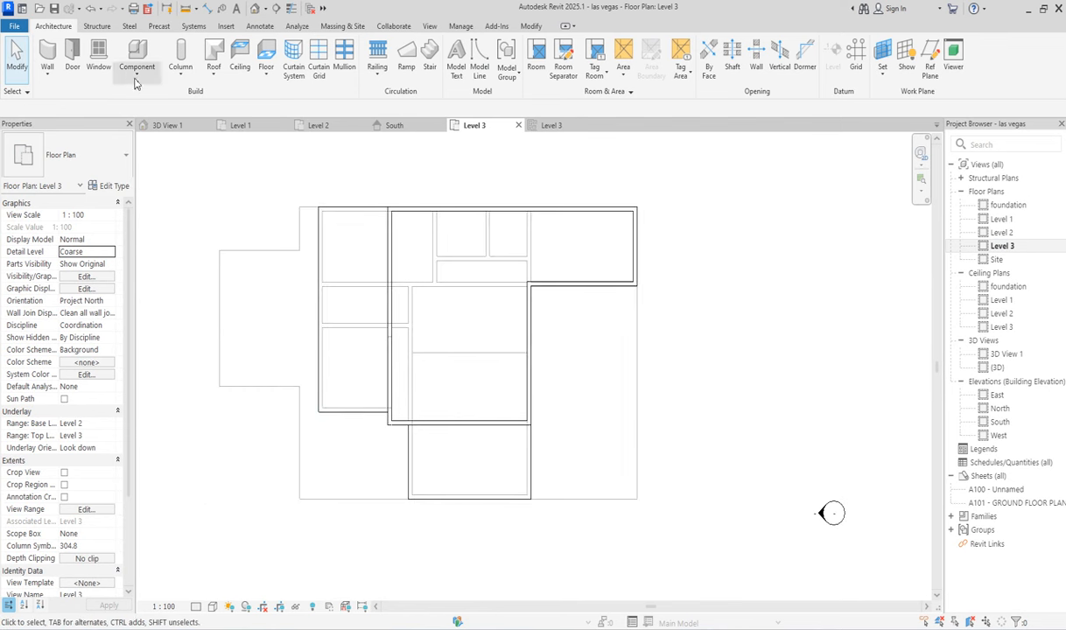
click(214, 73)
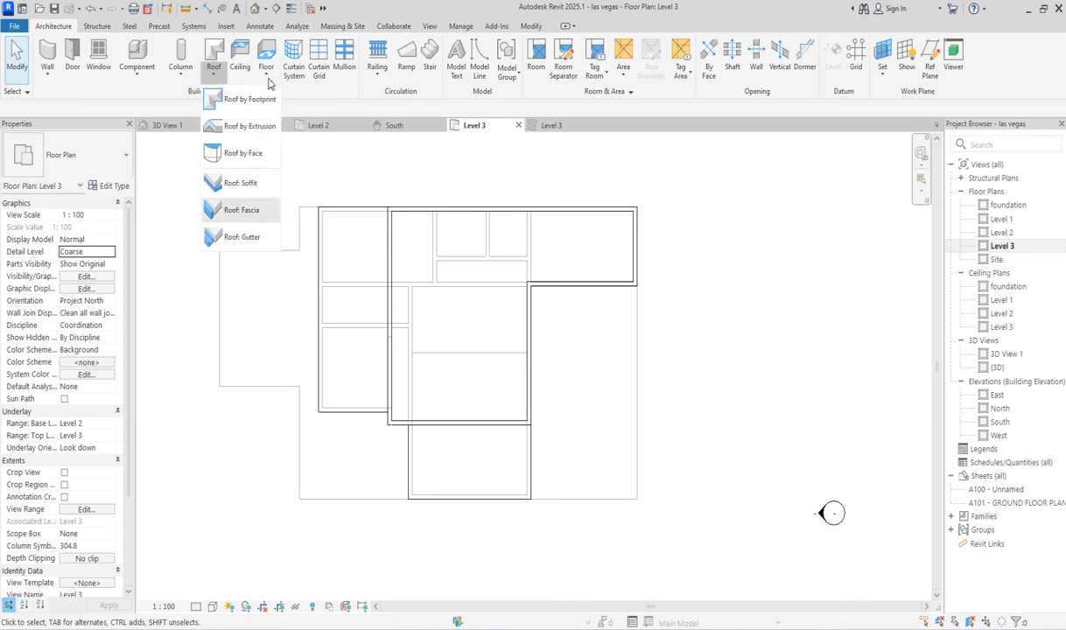
click(240, 100)
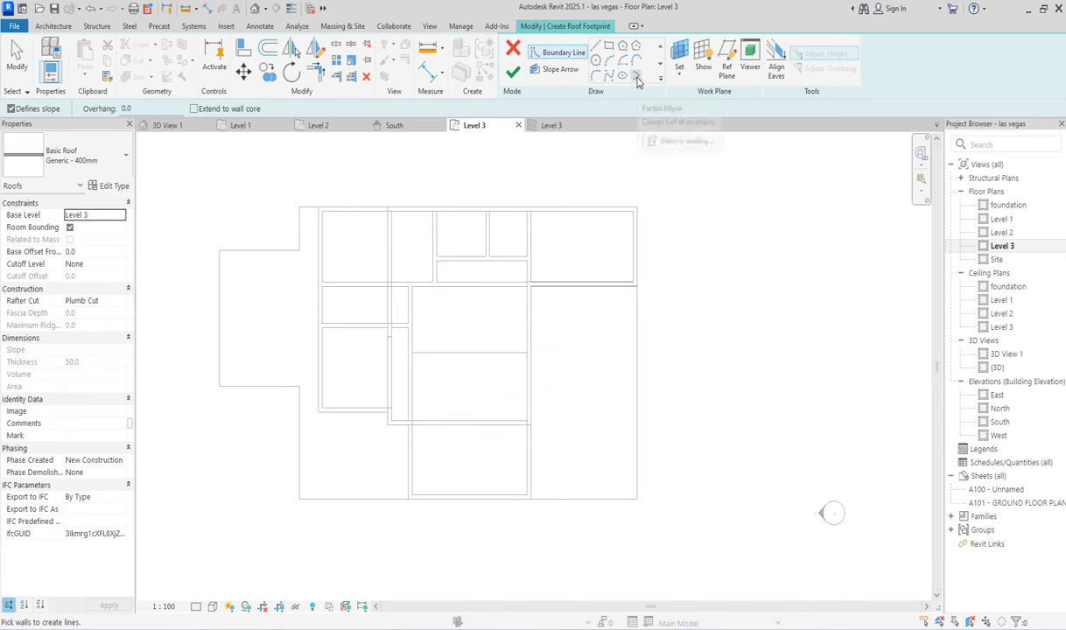
click(595, 44)
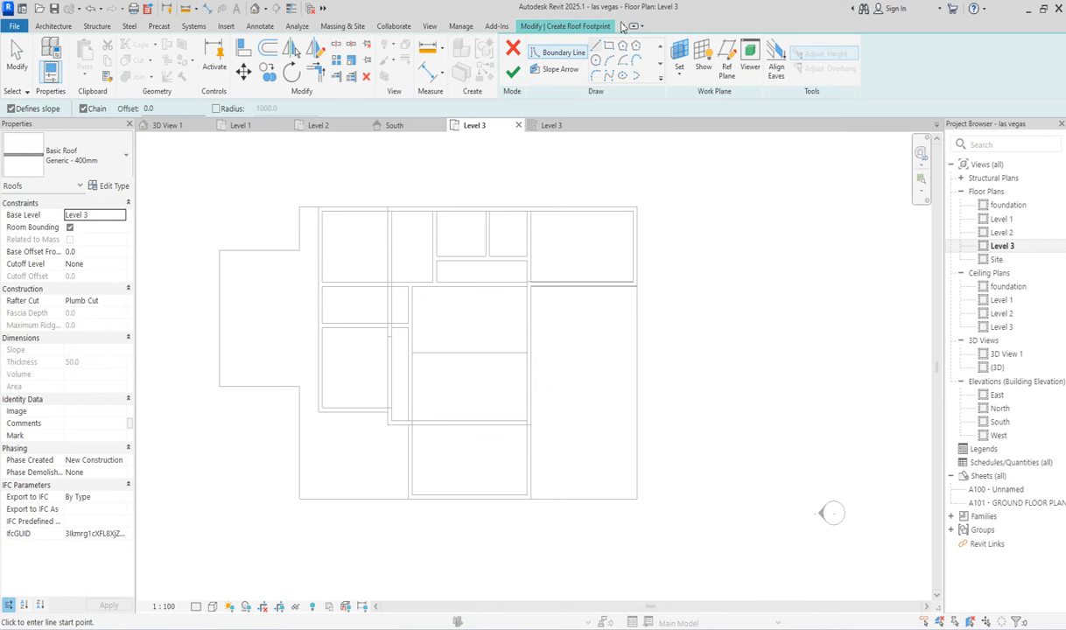
click(661, 78)
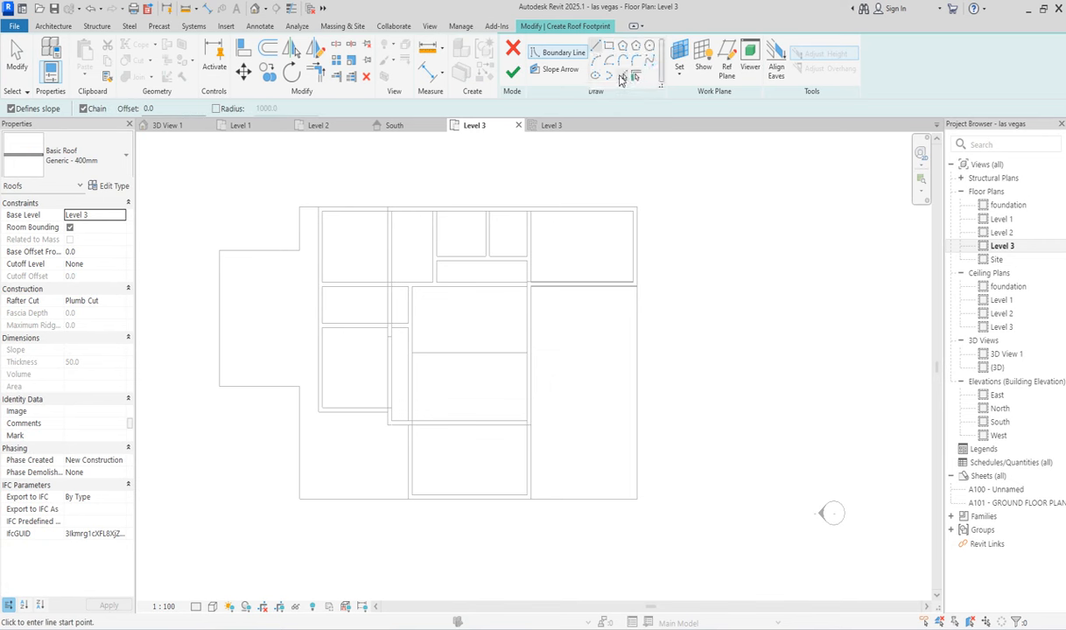
click(622, 77)
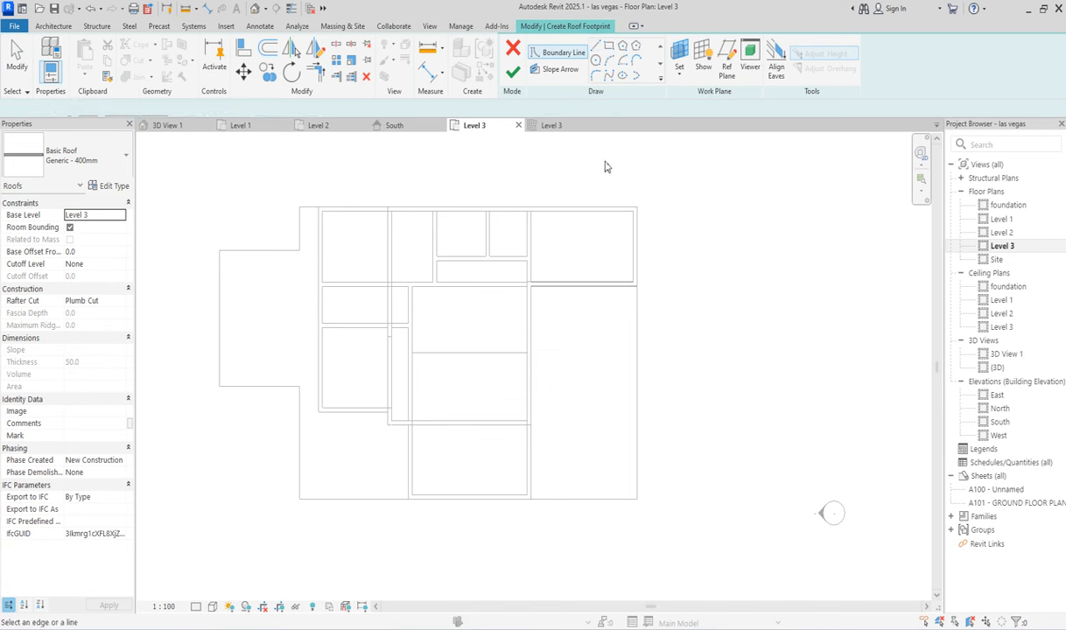
click(552, 209)
click(564, 287)
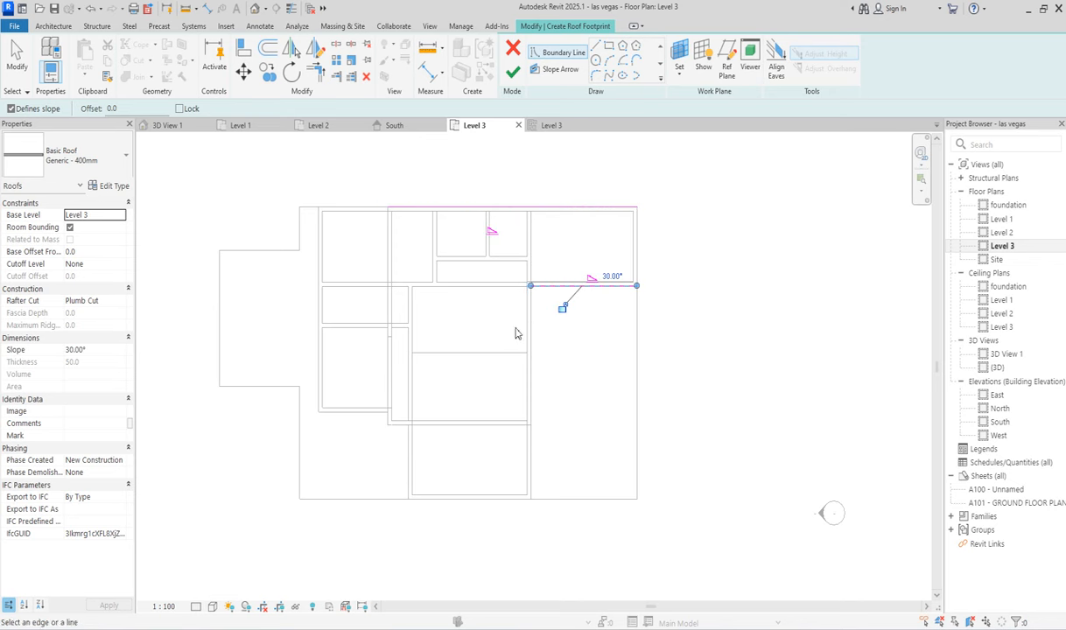
click(533, 317)
click(493, 429)
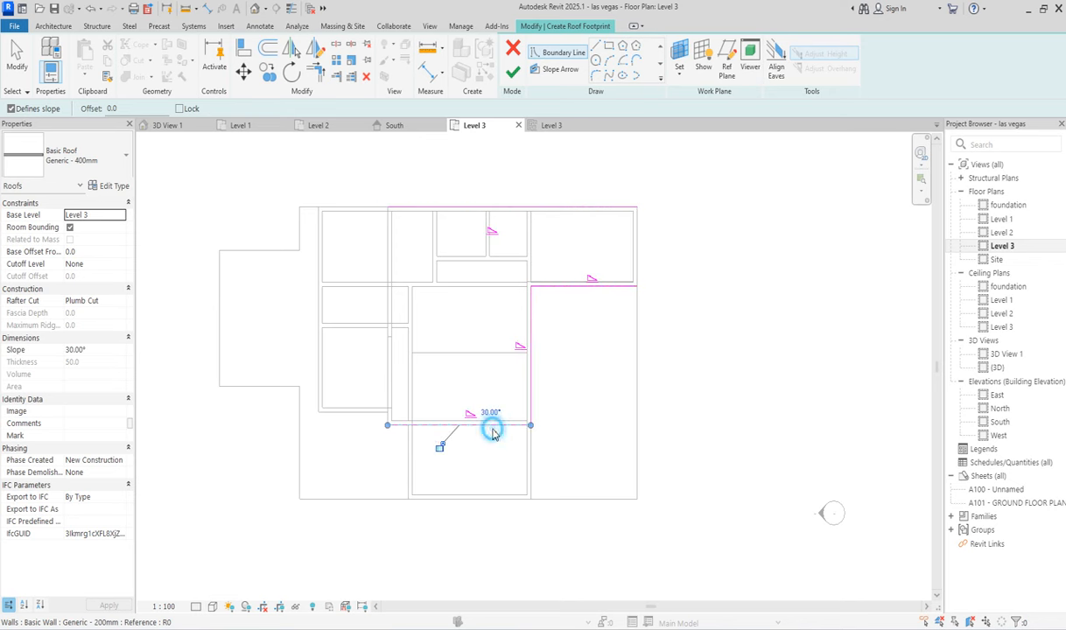
click(391, 407)
scroll(448, 287, down, 2)
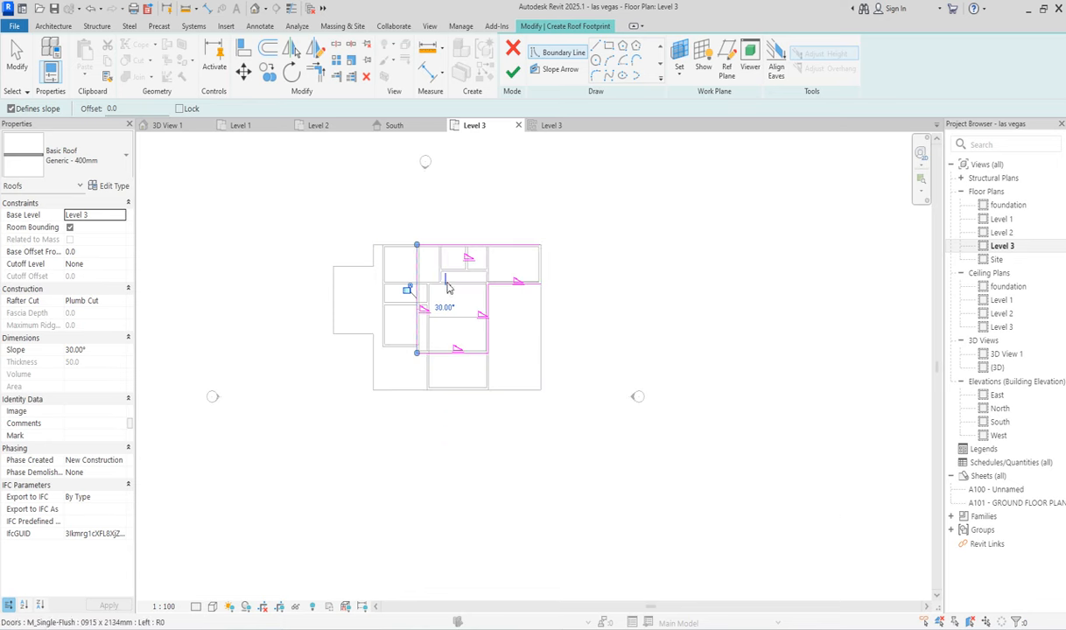
right_click(472, 182)
right_click(491, 186)
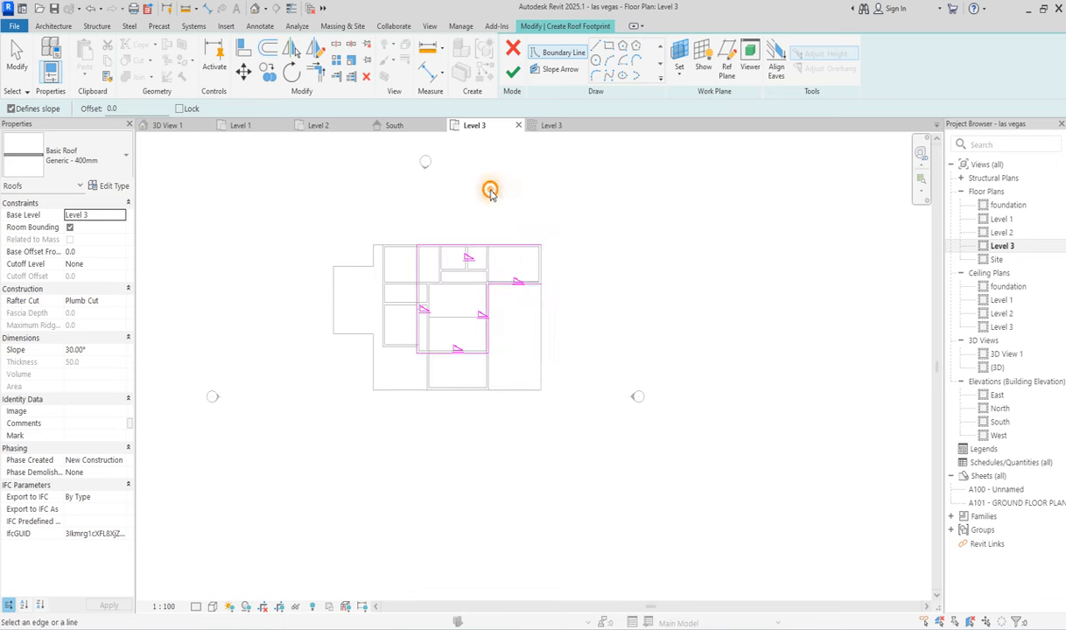
click(522, 196)
Step: Turn off Defines Slope for all five roof boundary lines and try to finish the footprint
drag(372, 194, 581, 384)
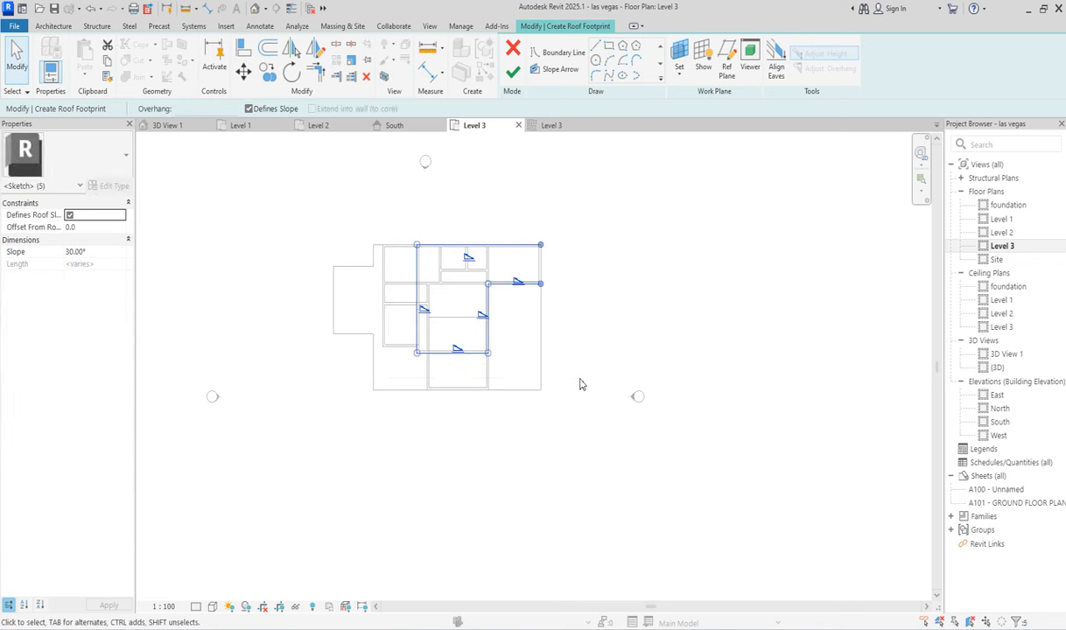
click(249, 108)
click(514, 75)
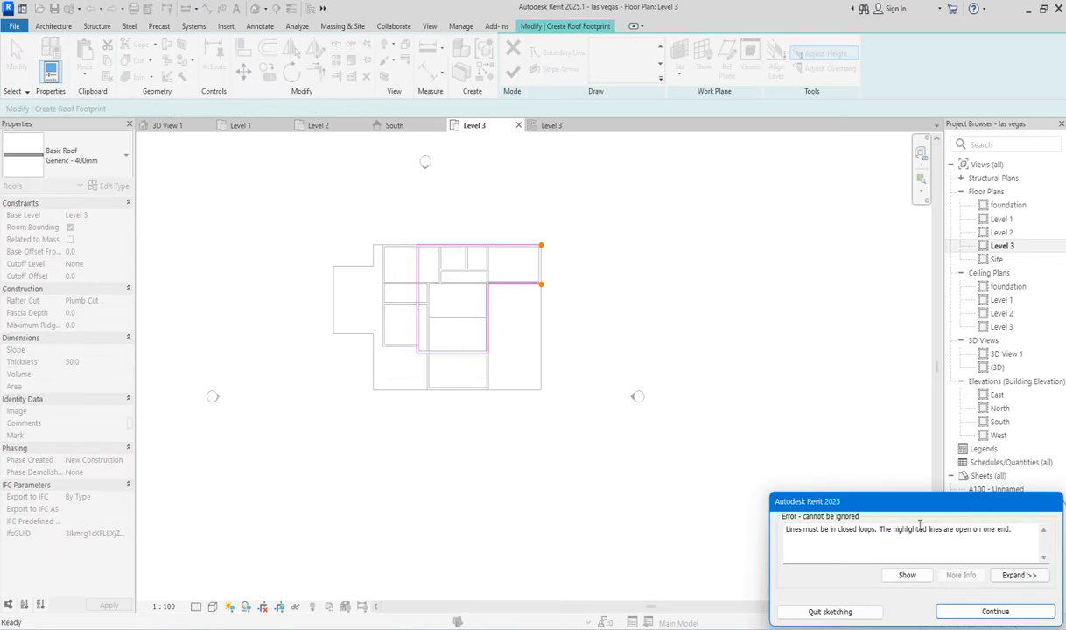
click(996, 611)
Step: Draw a boundary line across the open east end of the roof's upper wing to close the loop
click(595, 46)
click(541, 246)
click(541, 285)
right_click(569, 212)
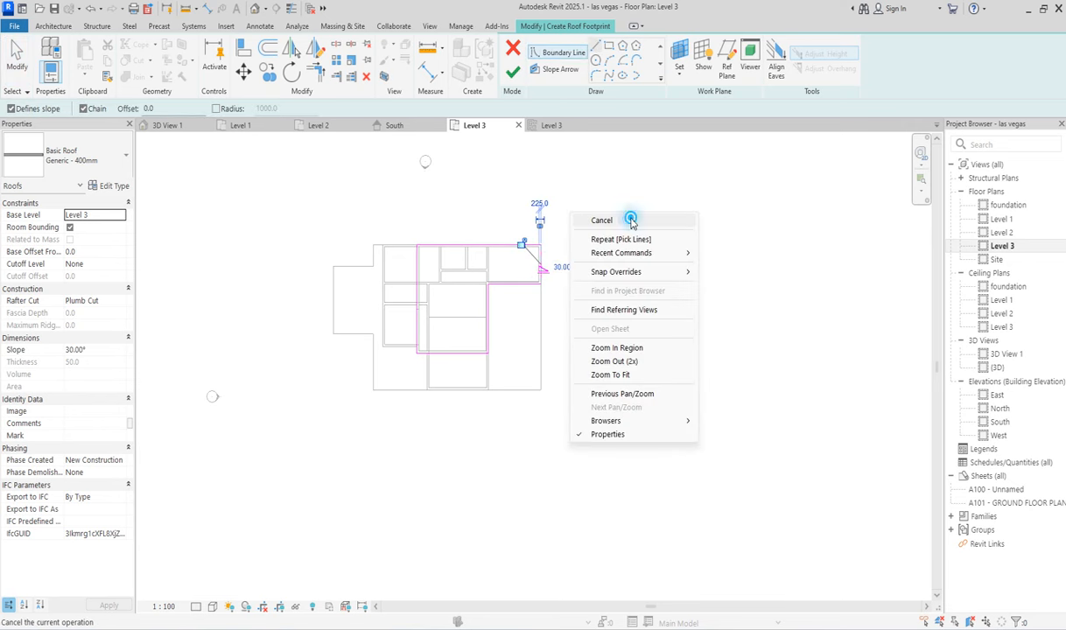
click(630, 220)
Step: Turn off Defines Slope for the new east boundary line and finish the roof without attaching the walls
click(540, 254)
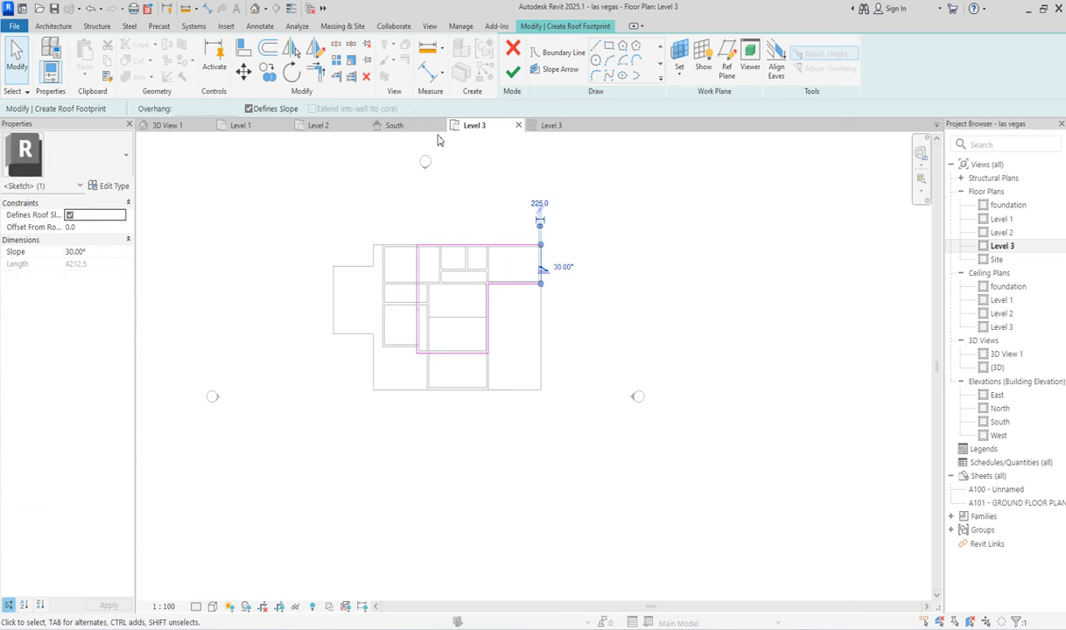
click(249, 109)
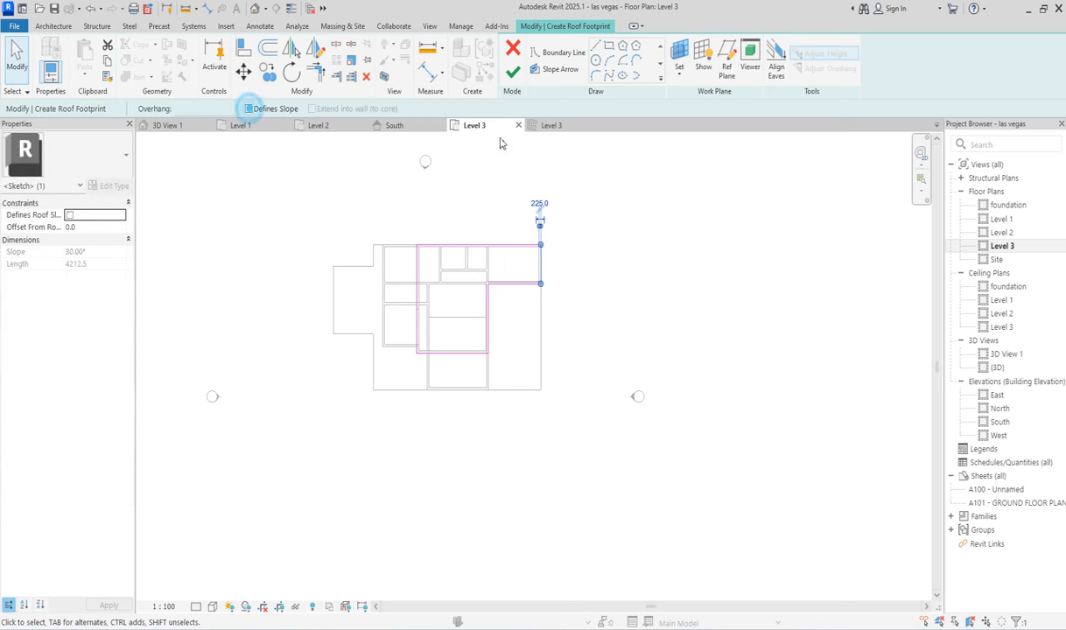
click(510, 75)
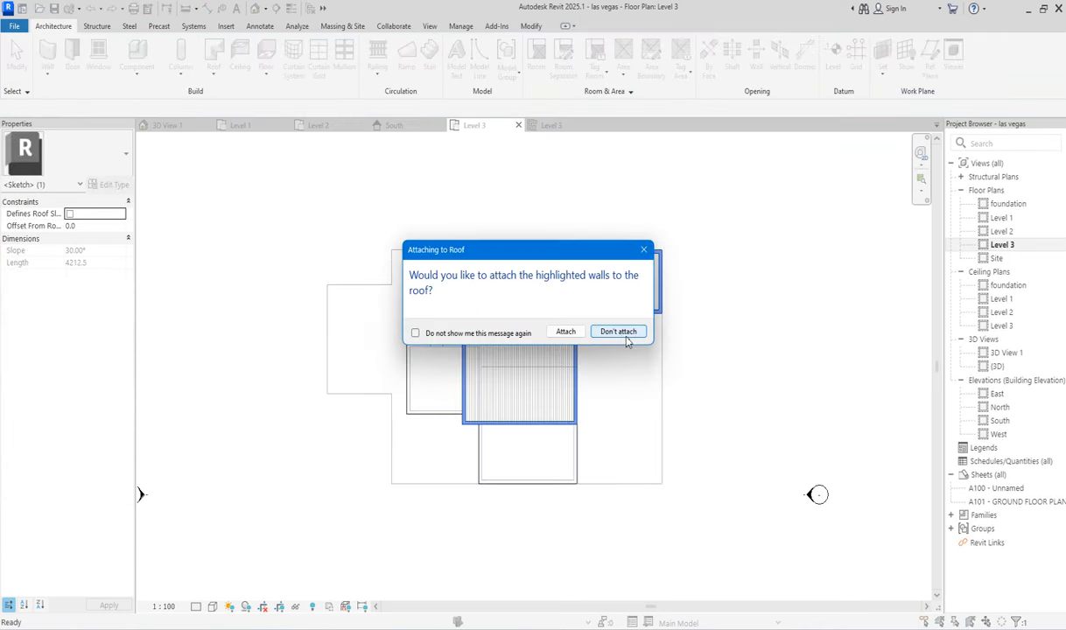
click(625, 339)
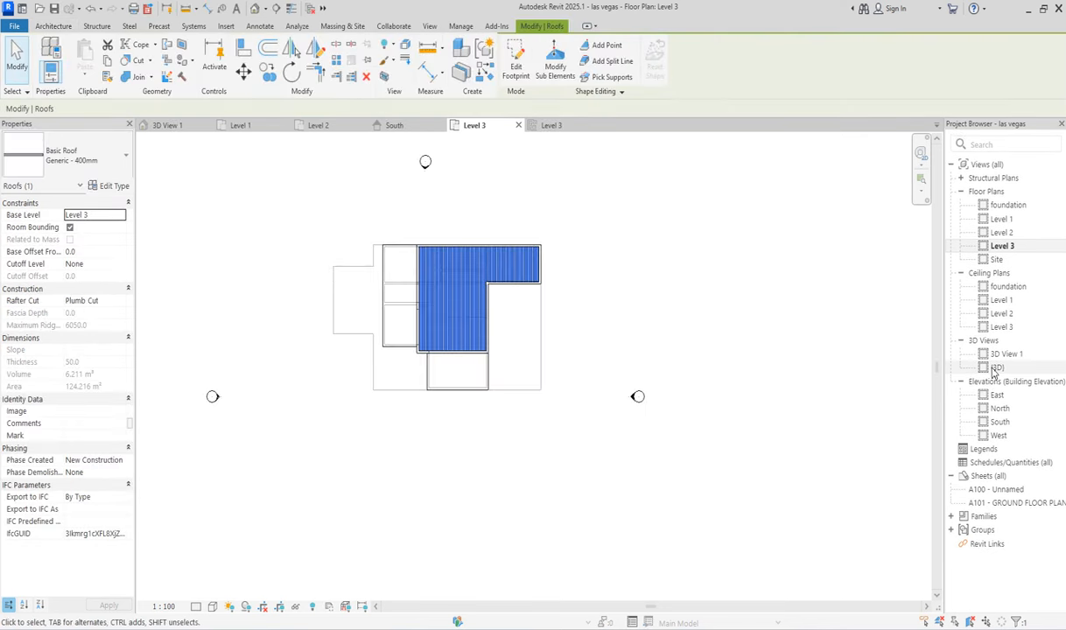
Step: Try base offsets of 1200 and 1400 mm for the roof in 3D View 1, and settle on 1500 mm
double_click(1007, 354)
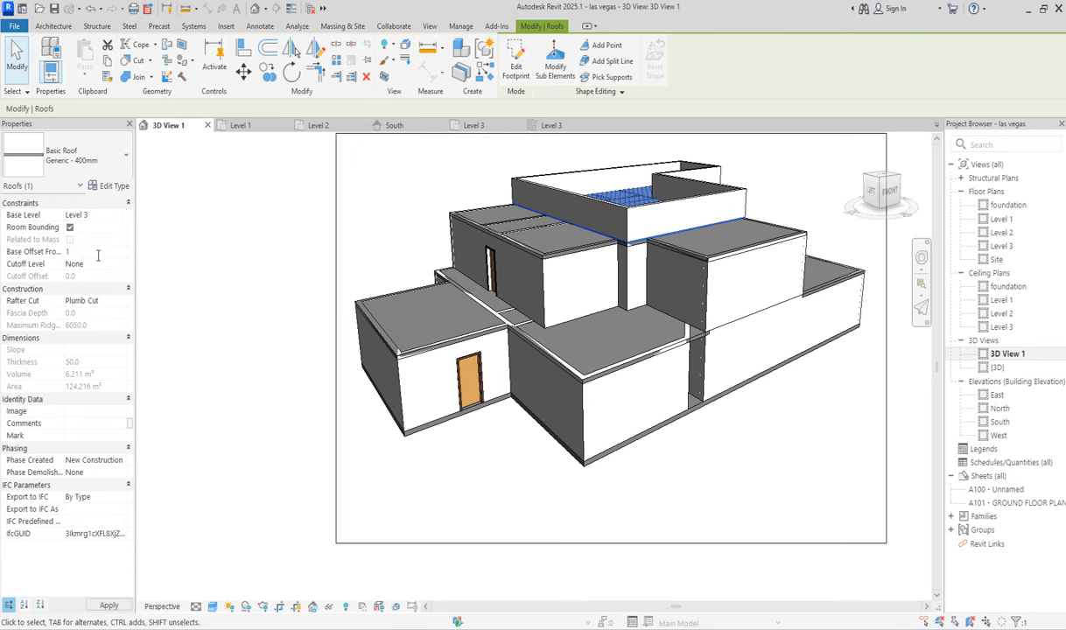
click(98, 255)
text(1200)
key(Return)
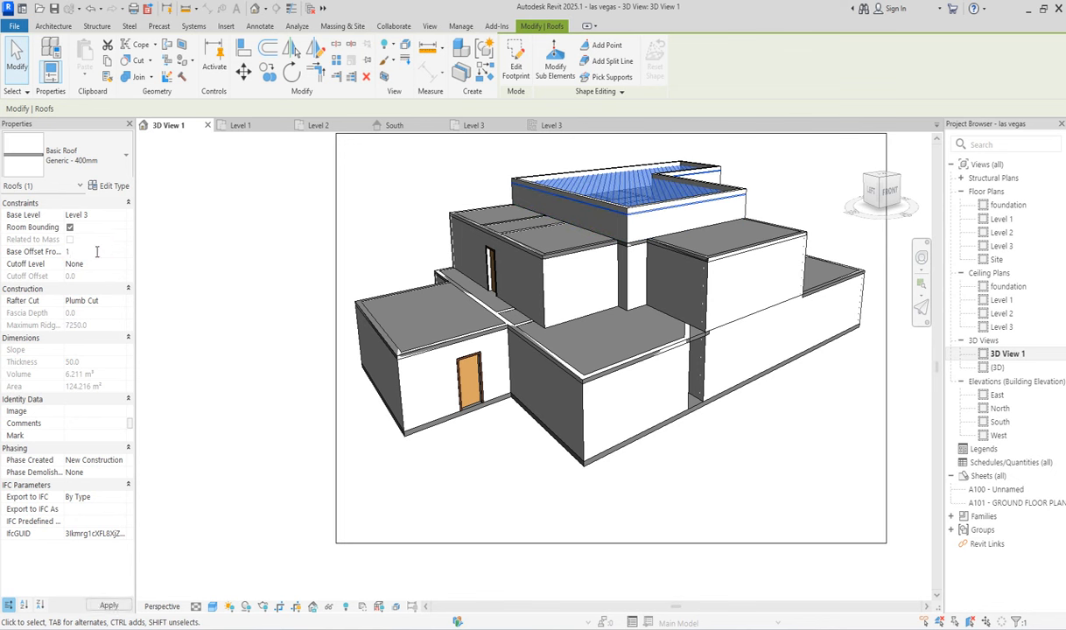
text(0)
key(Return)
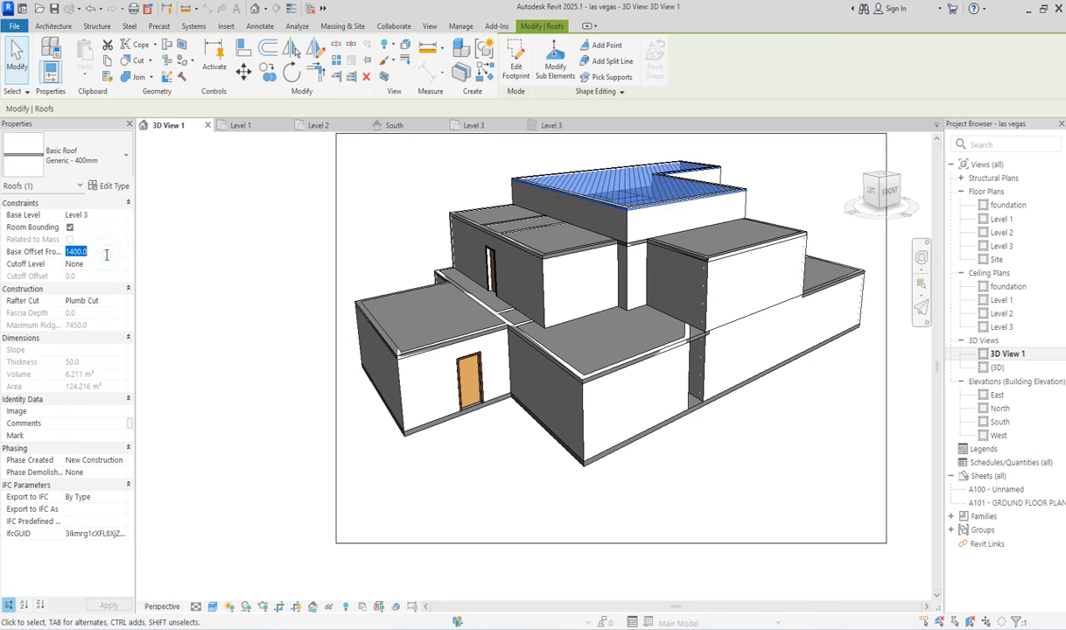
key(Return)
click(818, 448)
Step: Offset all six roof footprint lines 600 mm outward without copying in the Level 3 floor plan, and finish without attaching the walls
scroll(454, 358, down, 3)
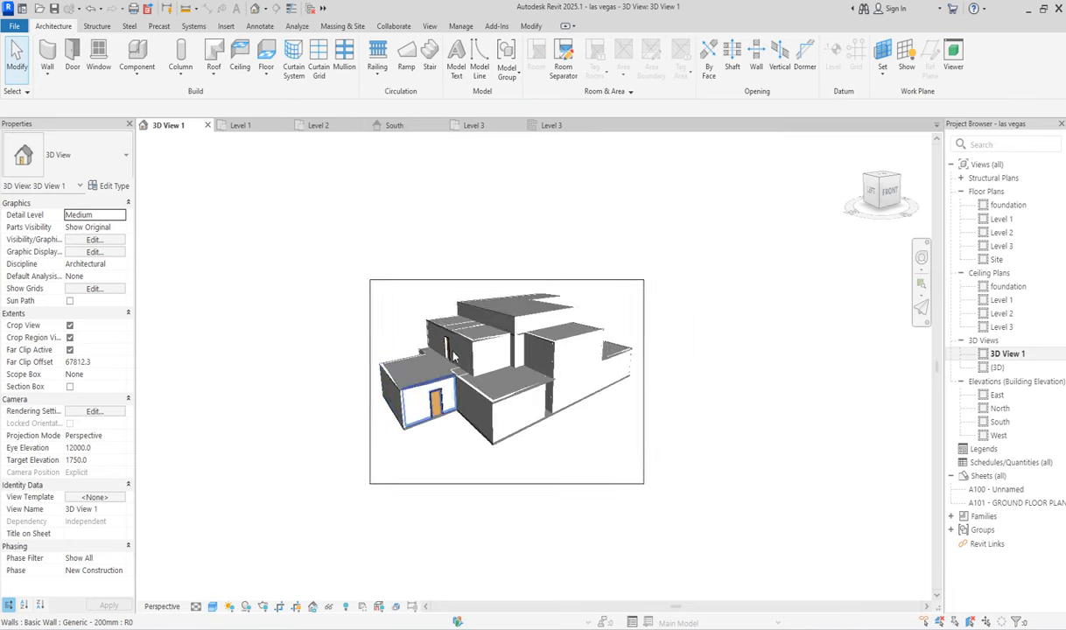
scroll(454, 357, up, 8)
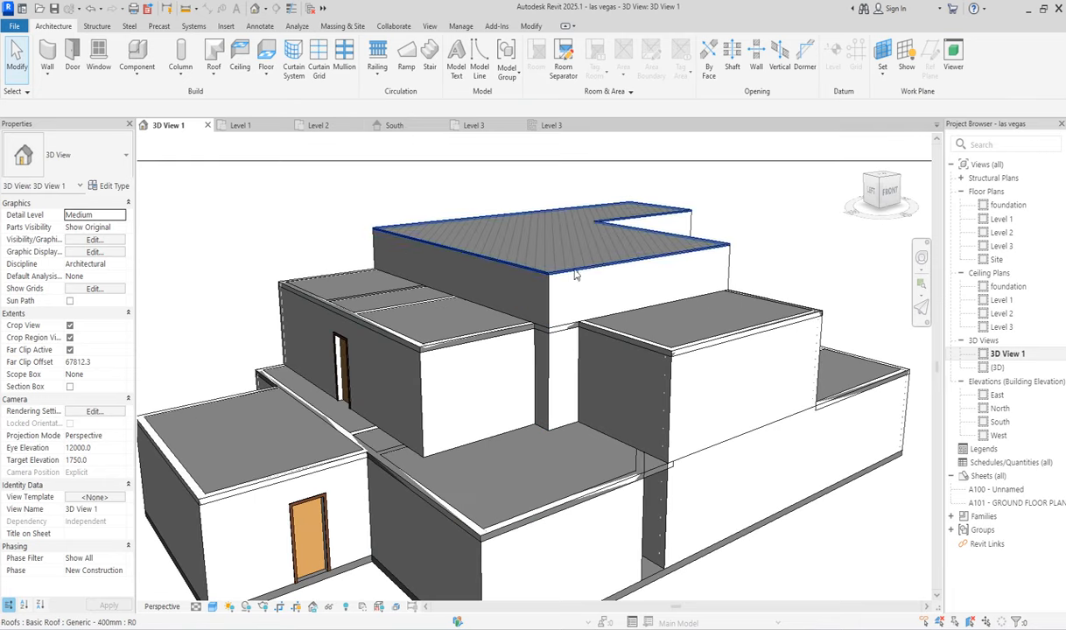
click(563, 275)
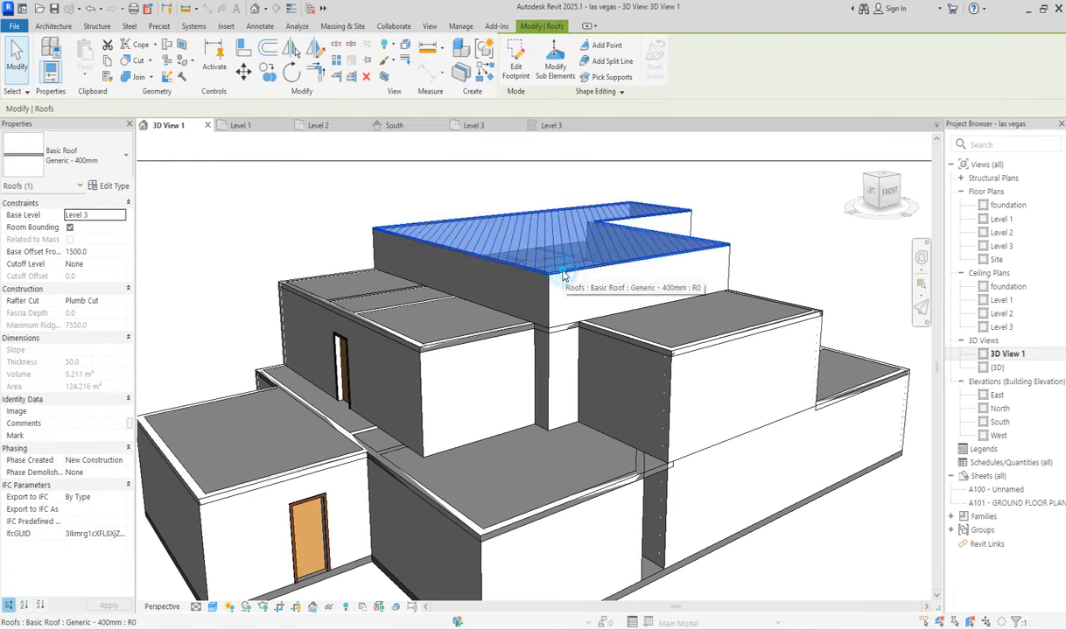
click(516, 68)
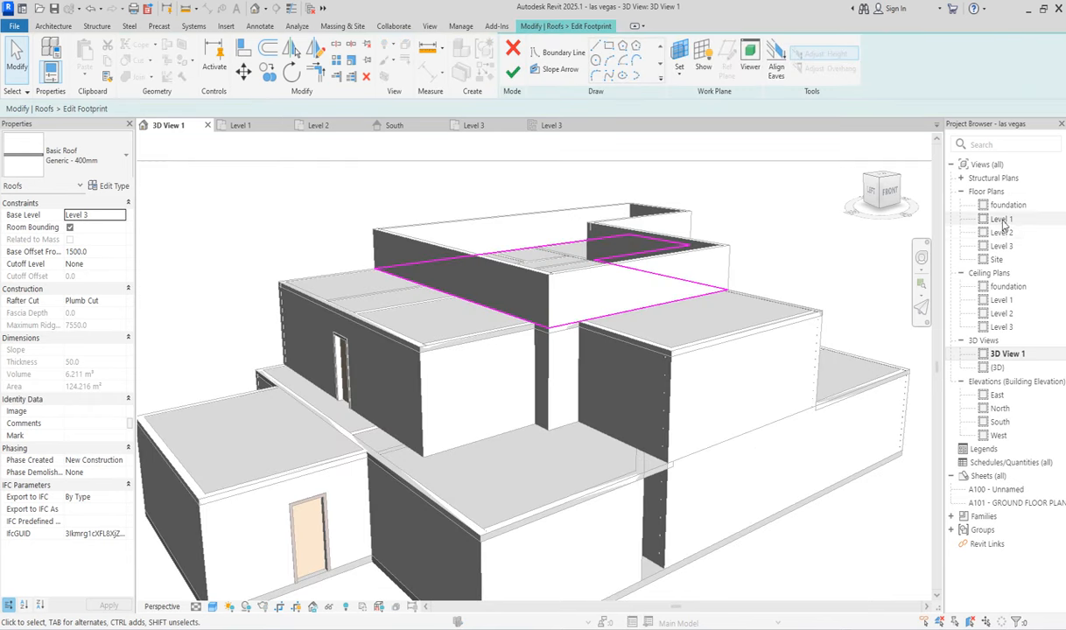
double_click(1002, 246)
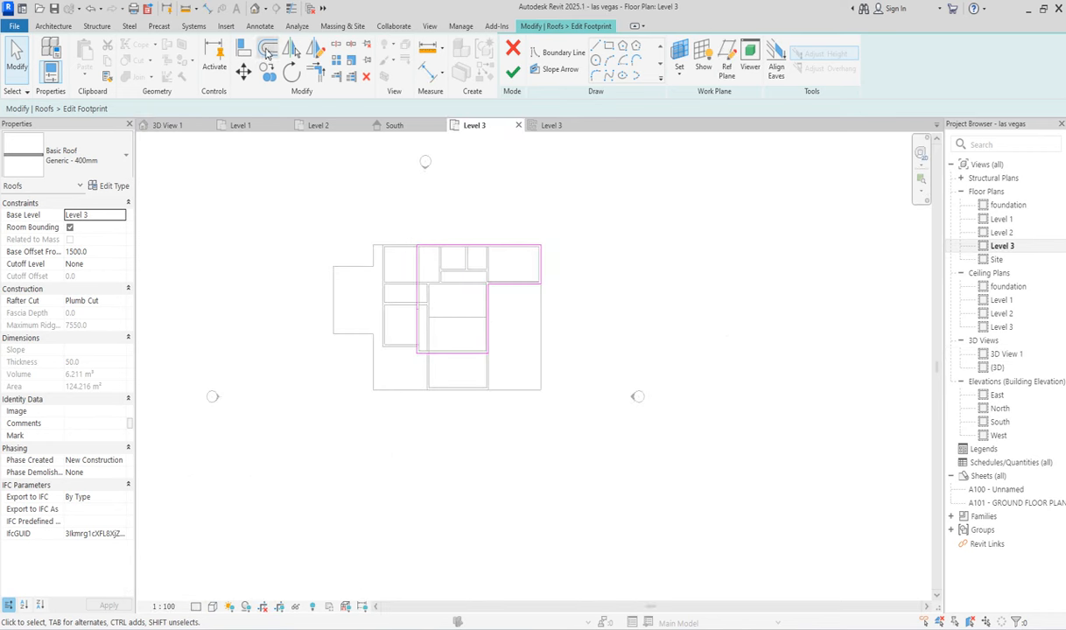
click(267, 50)
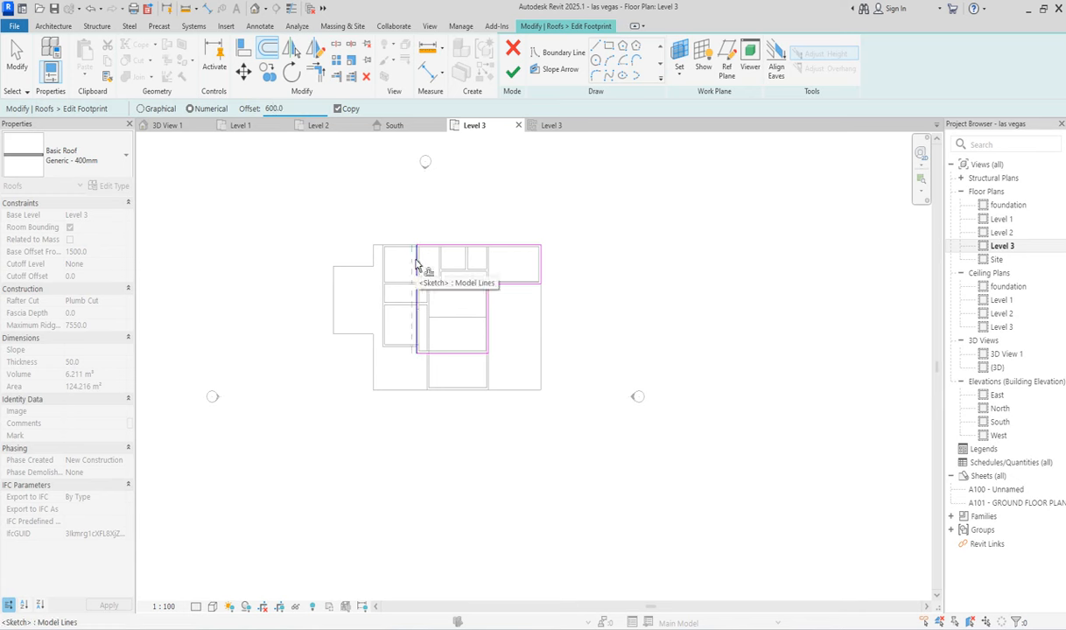
click(450, 245)
click(417, 267)
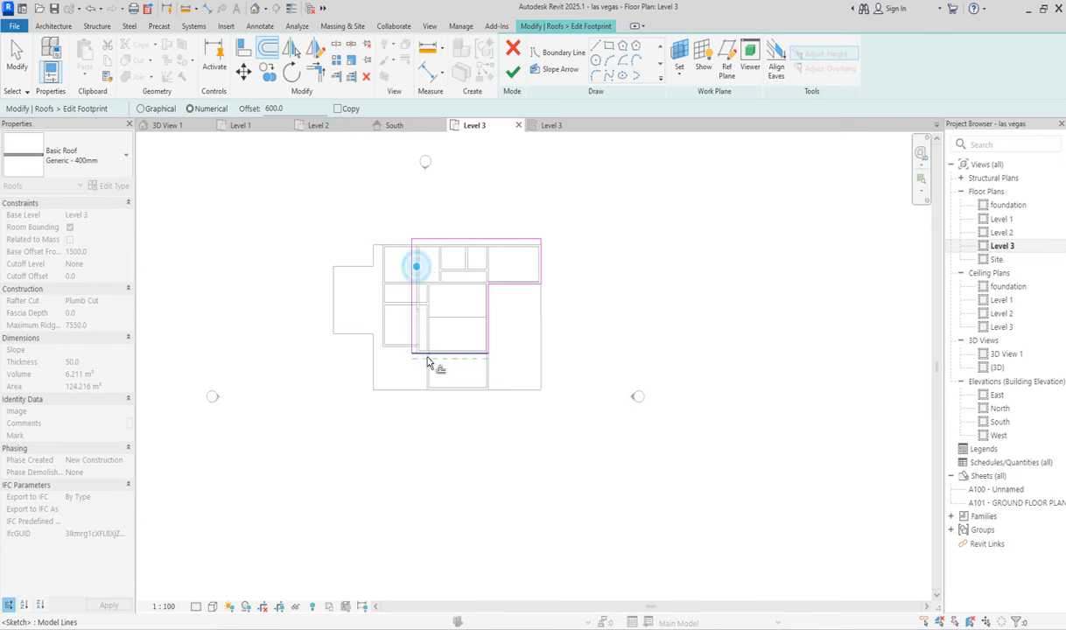
click(427, 358)
click(487, 340)
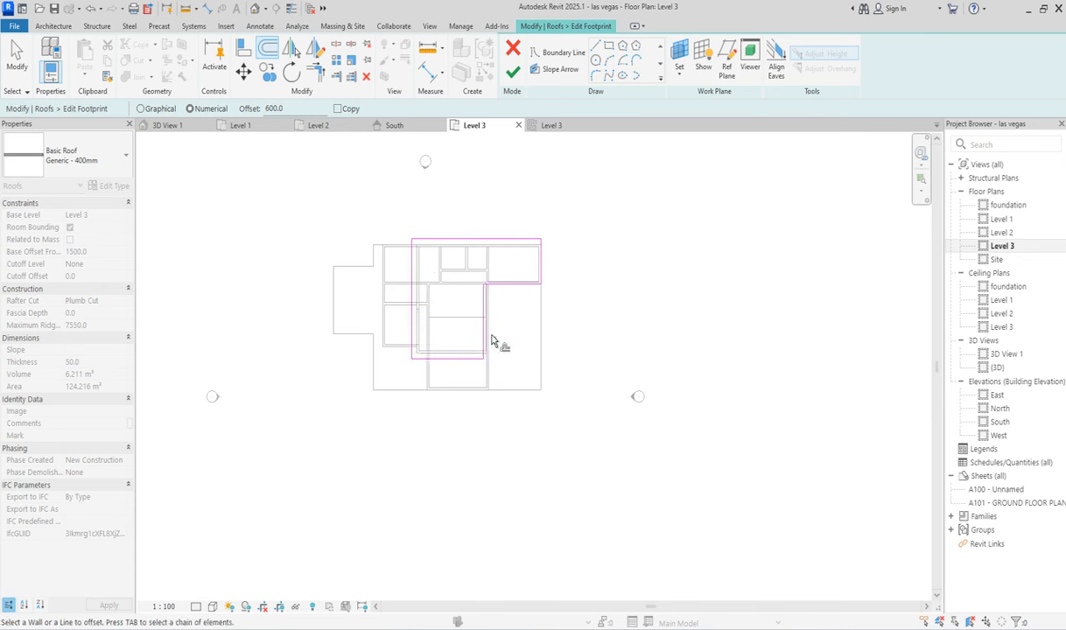
click(504, 295)
click(543, 259)
click(514, 74)
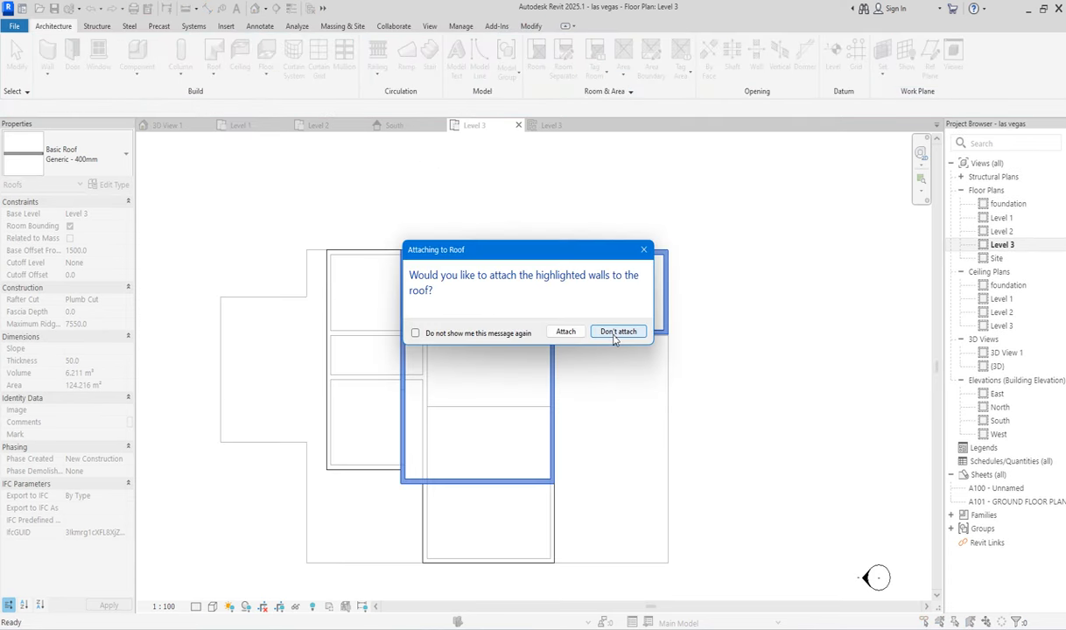
click(617, 333)
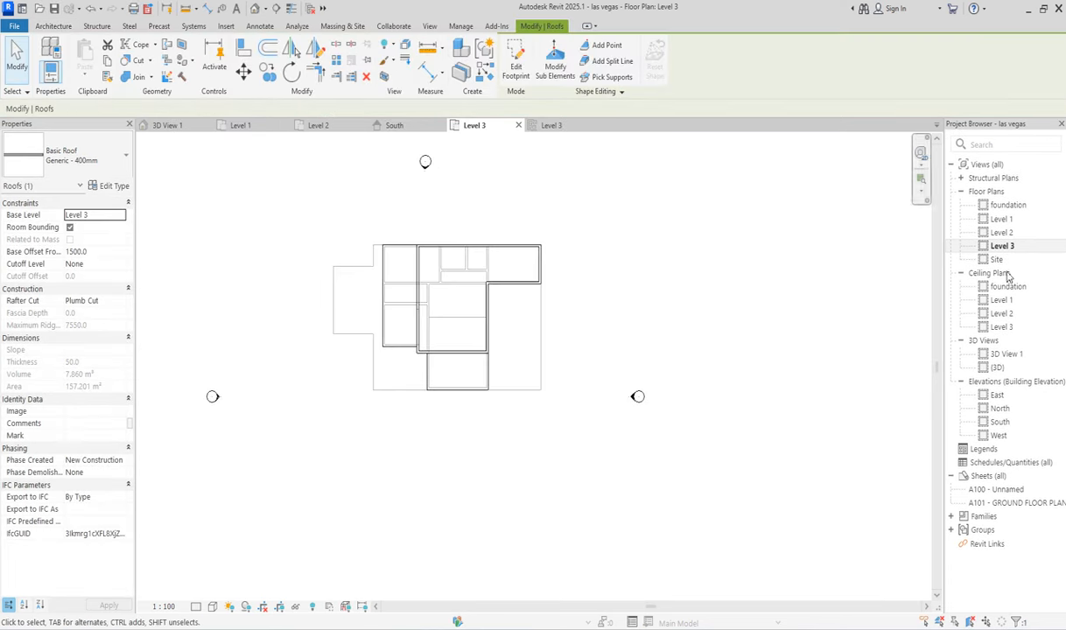
Step: Inspect the overhanging roof and the lower storeys in the default {3D} view
double_click(997, 368)
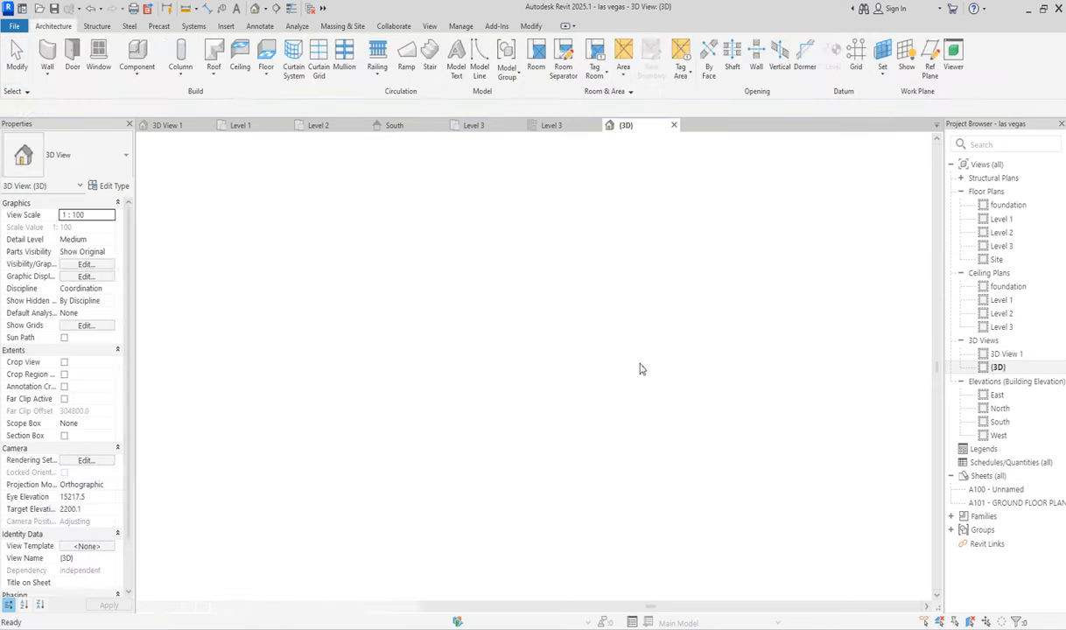
click(727, 297)
scroll(472, 473, up, 5)
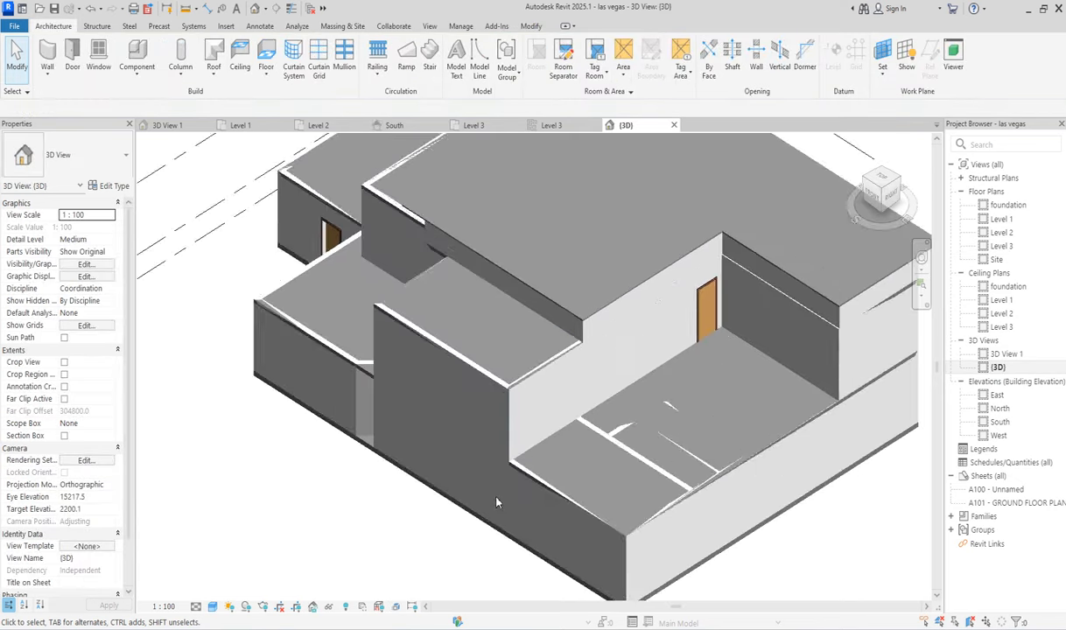
scroll(500, 368, down, 3)
scroll(551, 404, up, 5)
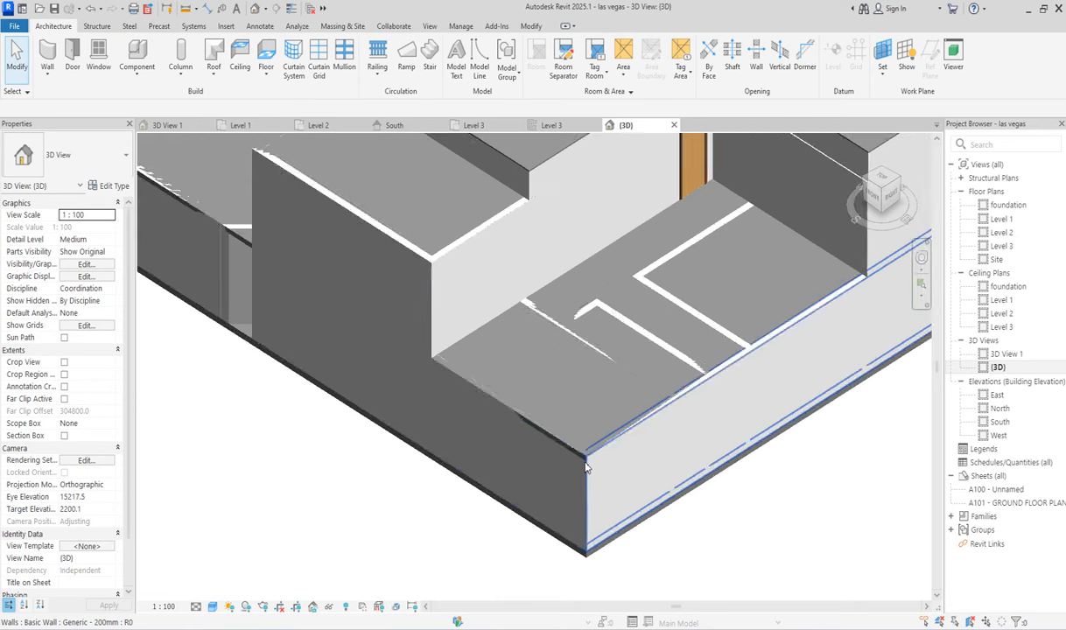
Step: Open the Level 2 floor's boundary for editing in the Level 2 floor plan, at the Game Sit Out corner
click(553, 449)
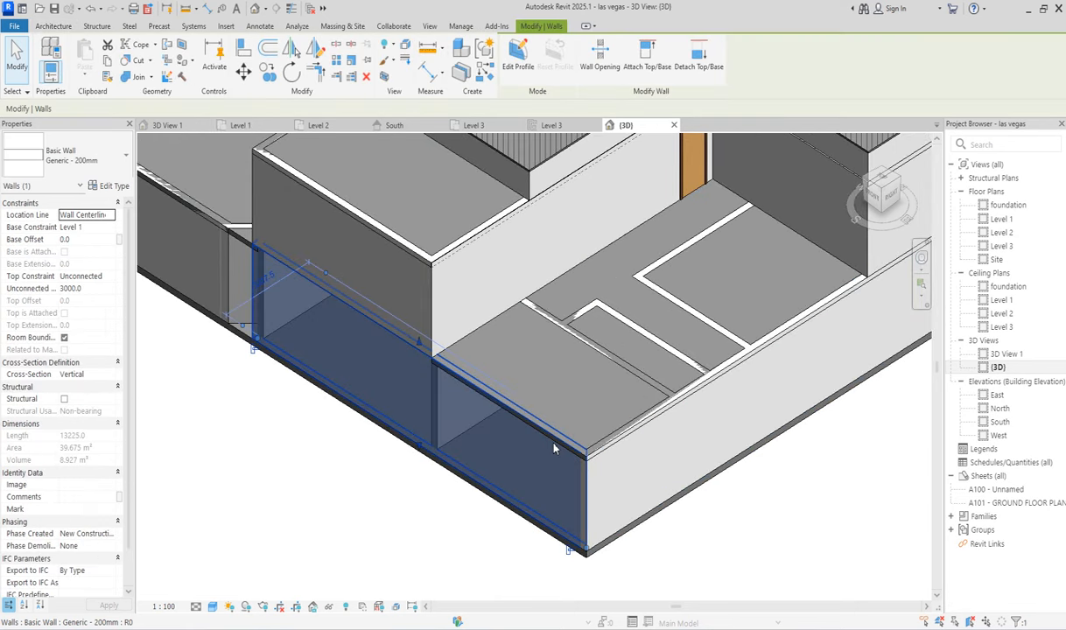
click(245, 246)
scroll(291, 368, down, 5)
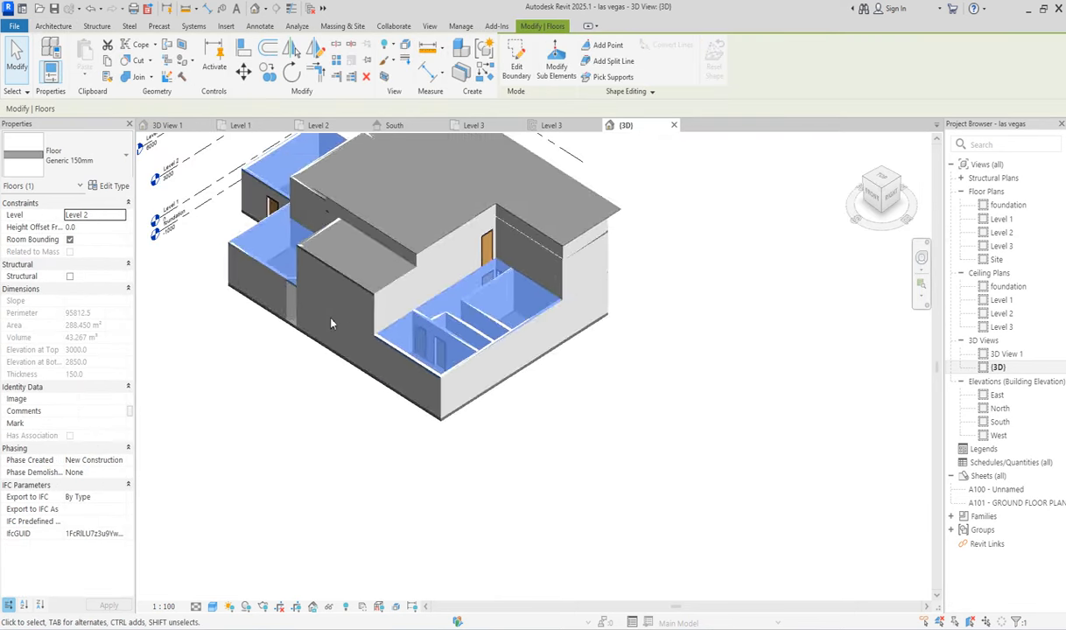
click(516, 63)
double_click(1002, 232)
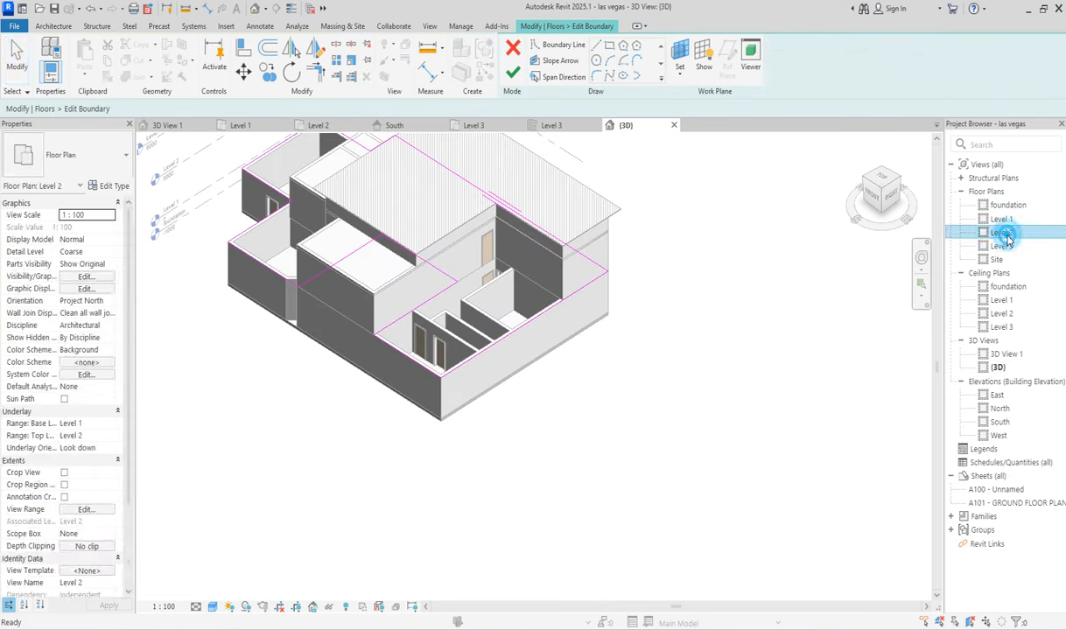
scroll(500, 483, up, 3)
scroll(518, 473, up, 3)
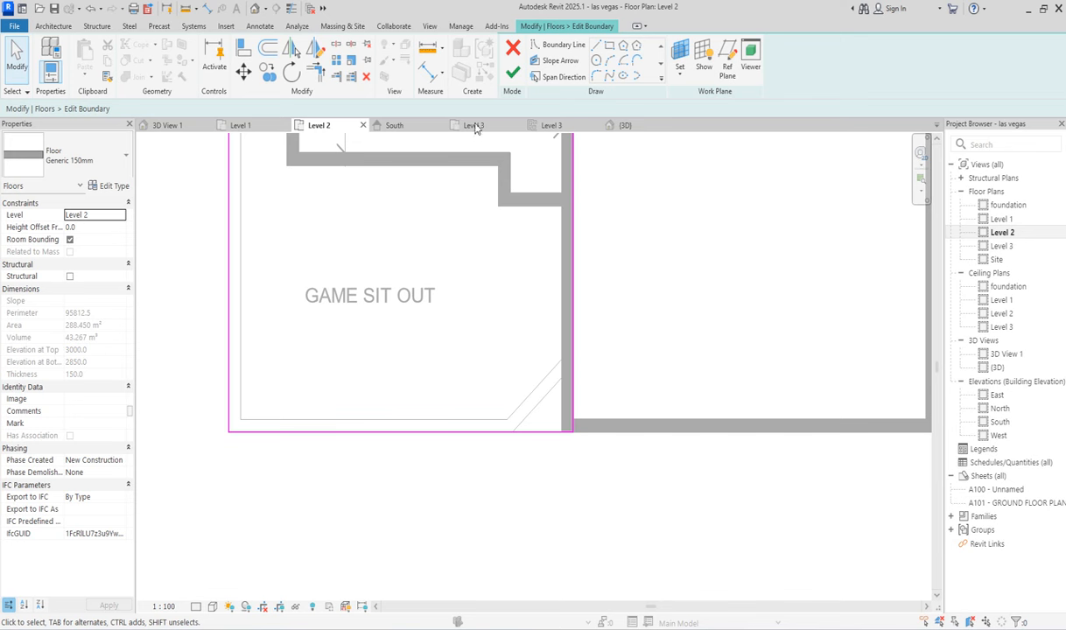
Step: Add a floor boundary line along the outer face of the diagonal wall at the Game Sit Out corner by picking the wall
click(661, 80)
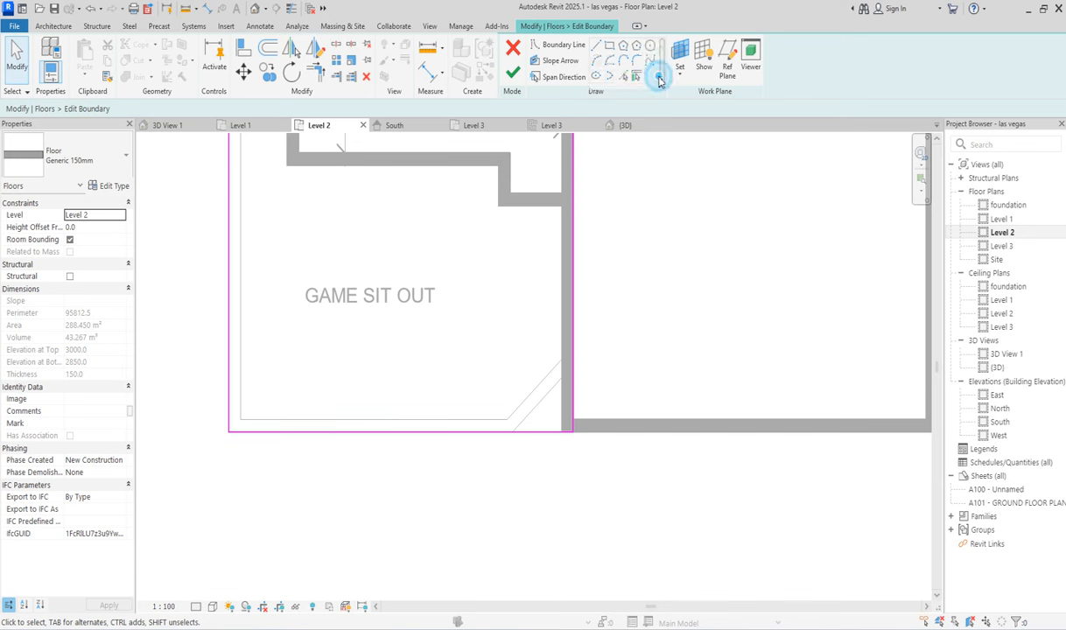
click(627, 79)
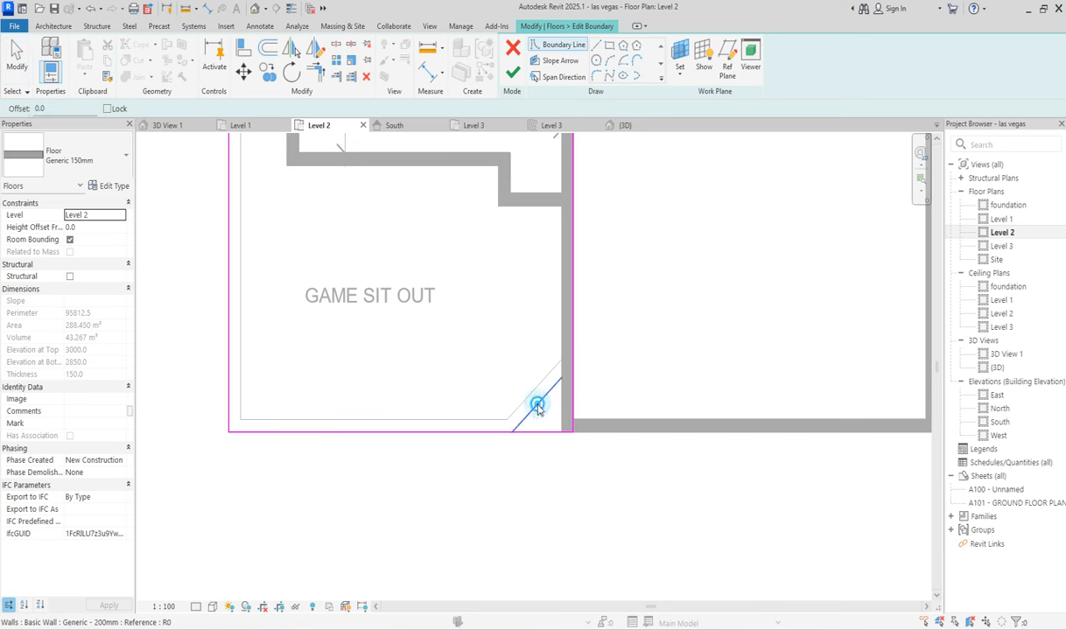
click(537, 409)
Step: Trim the adjoining floor boundary lines to the diagonal to cut off the Game Sit Out corner, and finish the floor
click(315, 72)
click(548, 390)
click(573, 295)
click(543, 404)
click(491, 440)
click(491, 431)
click(536, 407)
click(513, 72)
scroll(534, 464, down, 3)
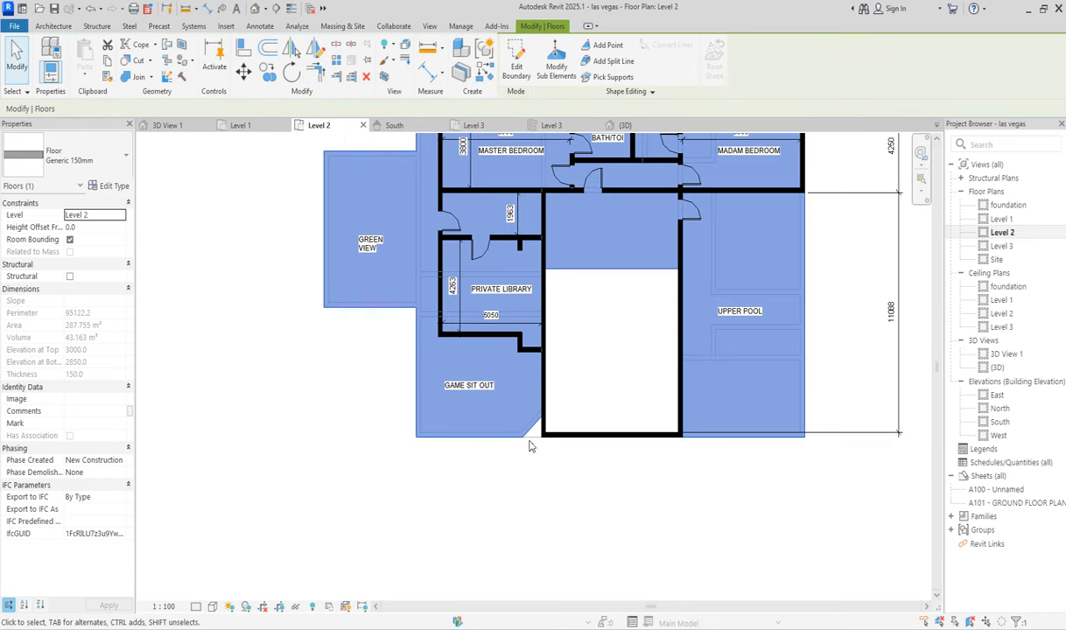
click(542, 496)
scroll(543, 496, down, 2)
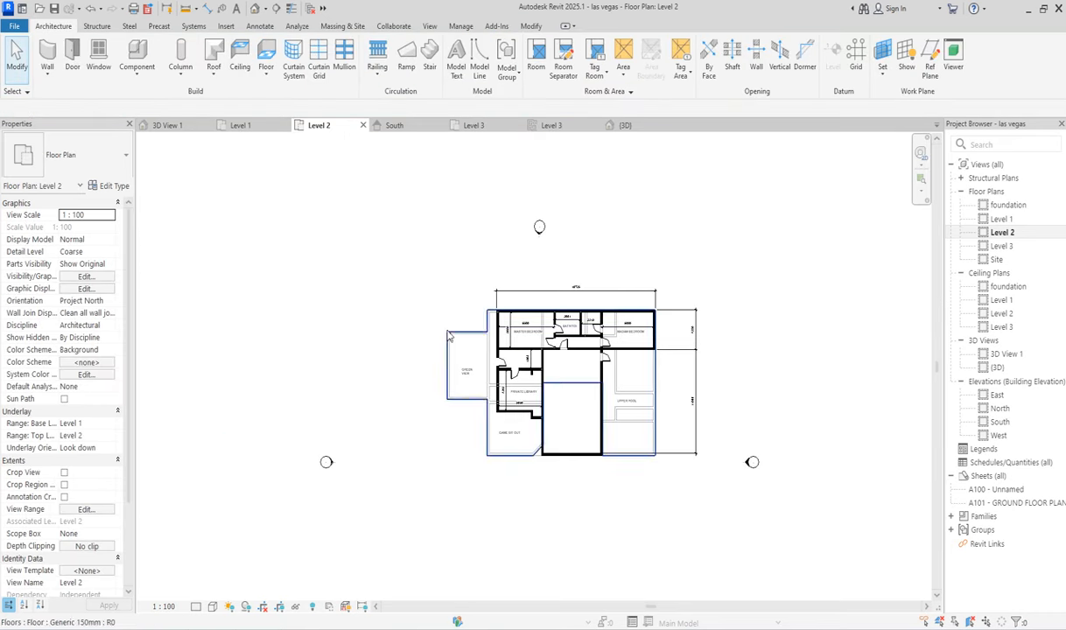
Step: In 3D View 1, set the Level 2 floor's height offset from its level to 50 mm
double_click(1007, 354)
scroll(766, 209, down, 4)
scroll(775, 418, up, 2)
scroll(744, 398, down, 2)
scroll(679, 496, down, 2)
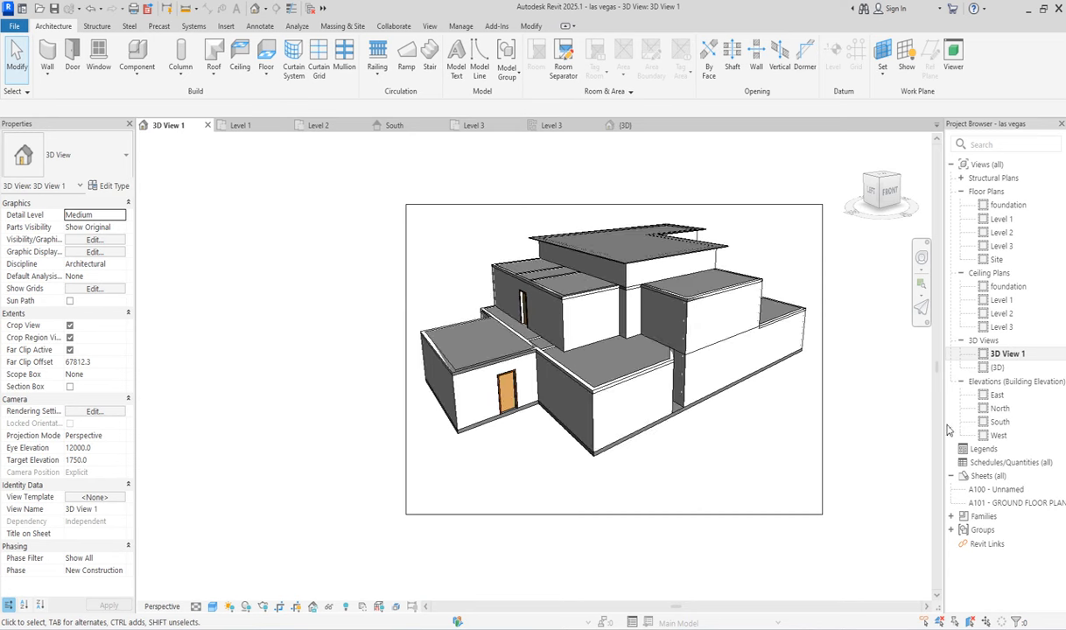
scroll(600, 295, up, 1)
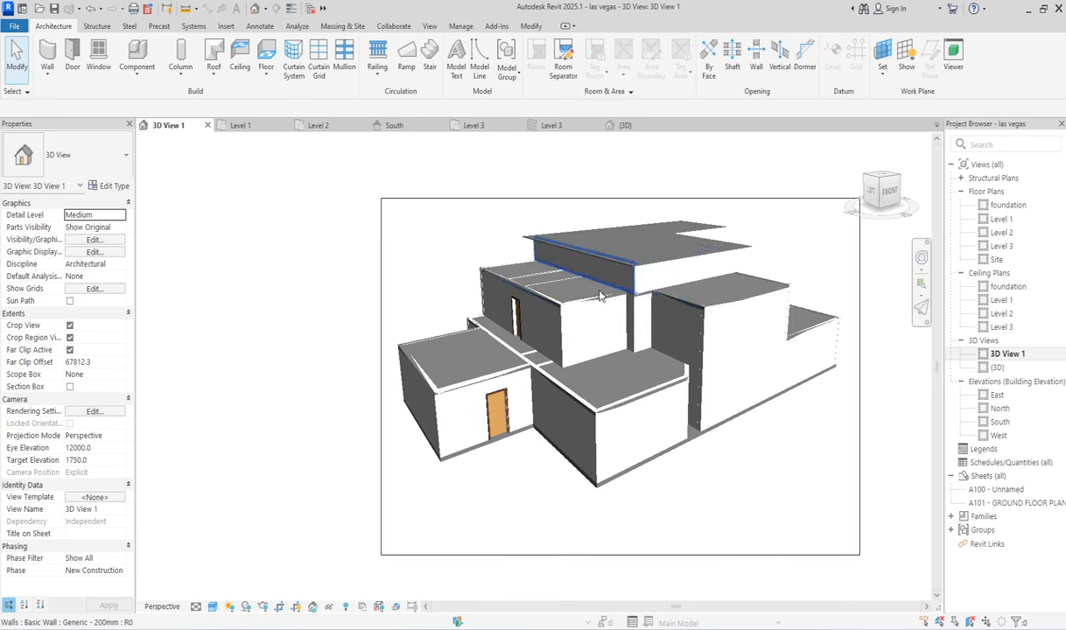
scroll(604, 280, up, 1)
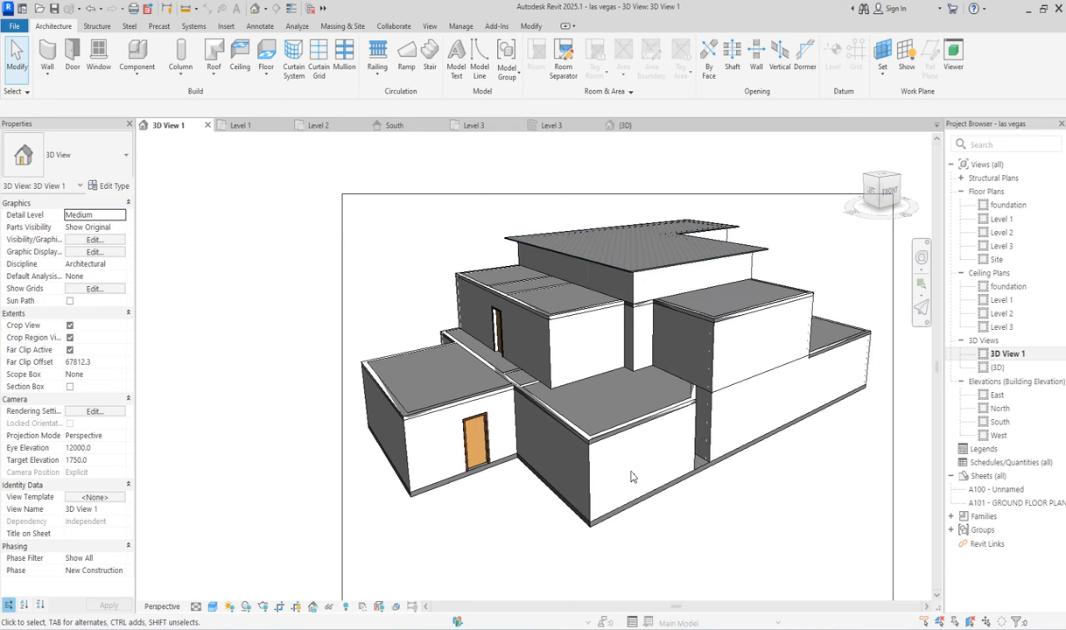
scroll(632, 478, up, 5)
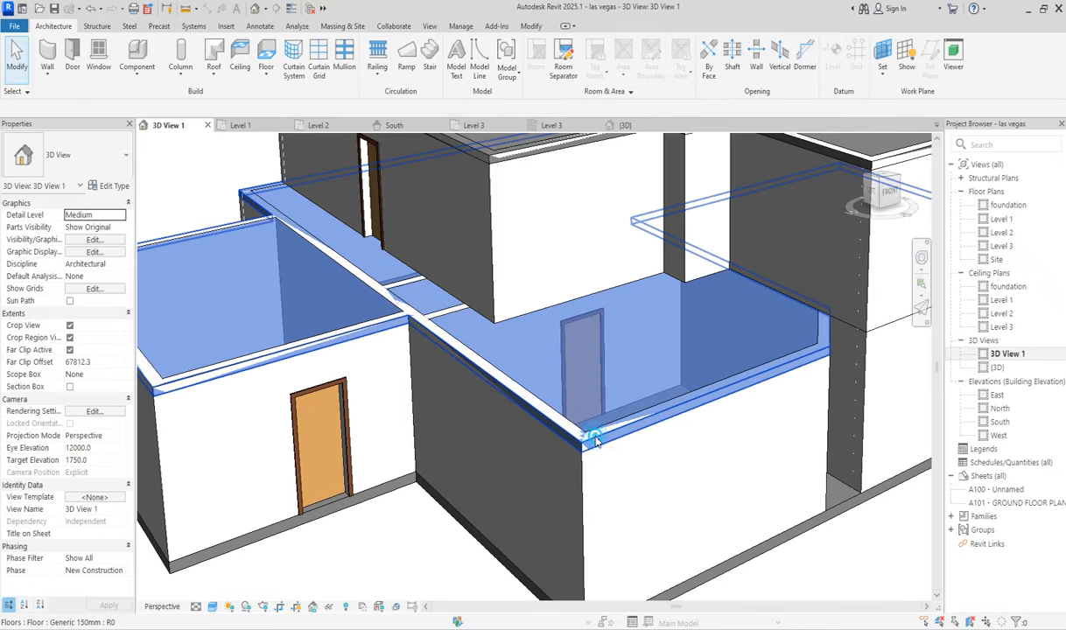
click(595, 440)
scroll(381, 464, down, 2)
click(81, 228)
double_click(77, 227)
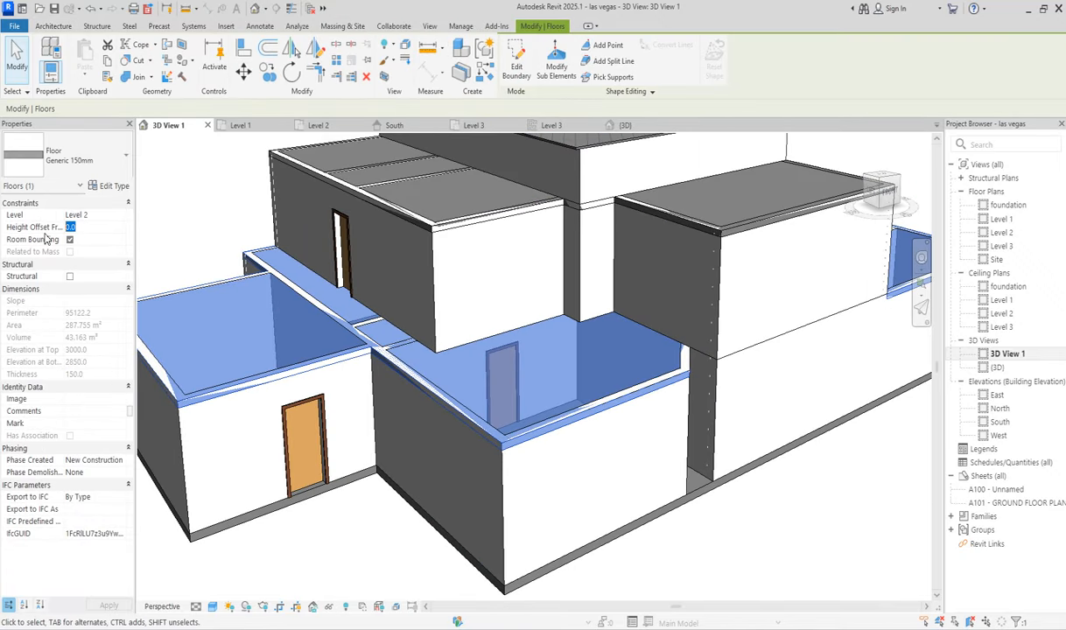
text(50)
key(Return)
click(190, 209)
scroll(544, 402, down, 3)
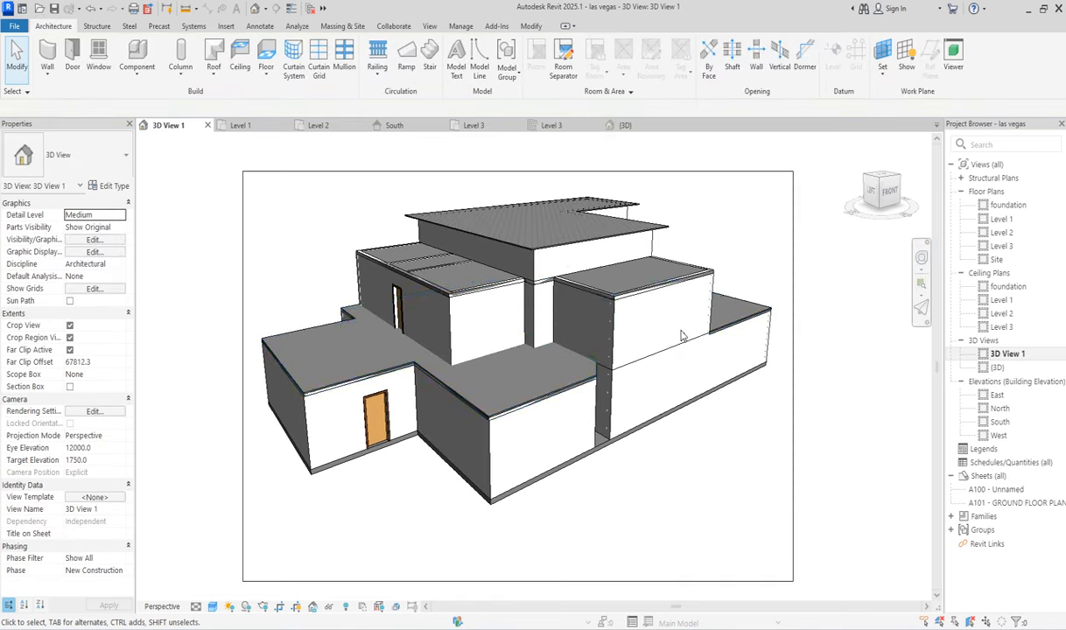
Step: Change the base constraint of the upper front wall above the main living room to Level 1
scroll(682, 336, up, 2)
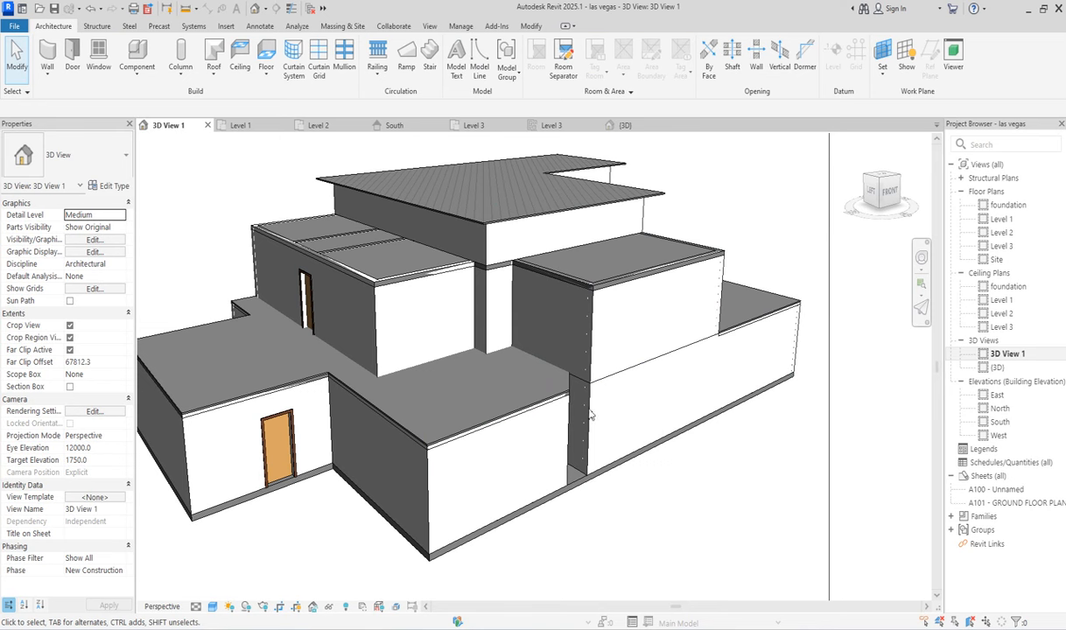
click(707, 350)
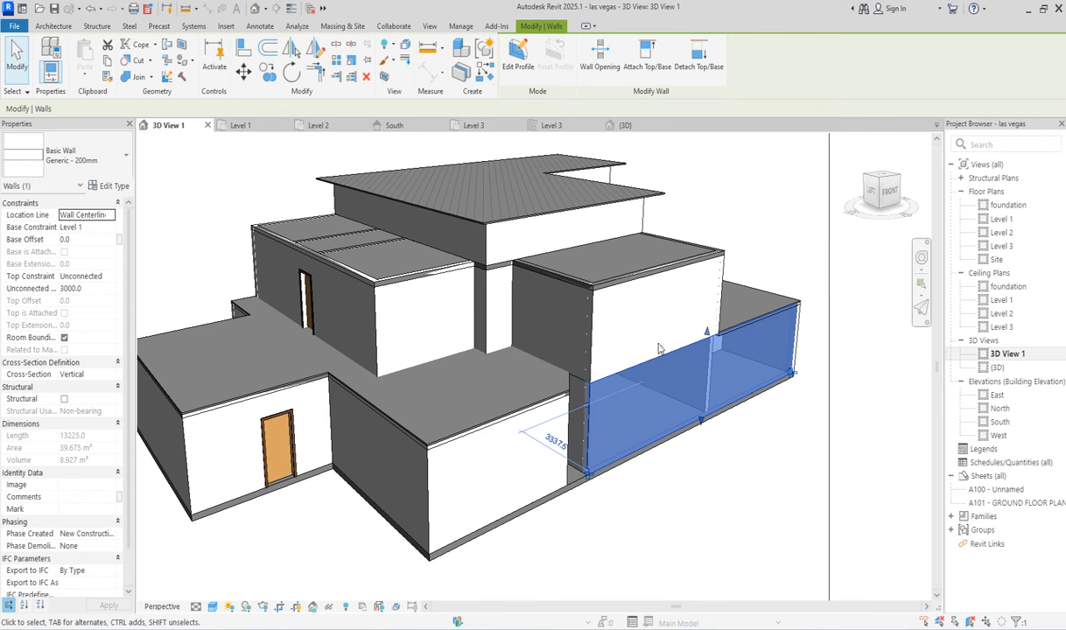
click(604, 333)
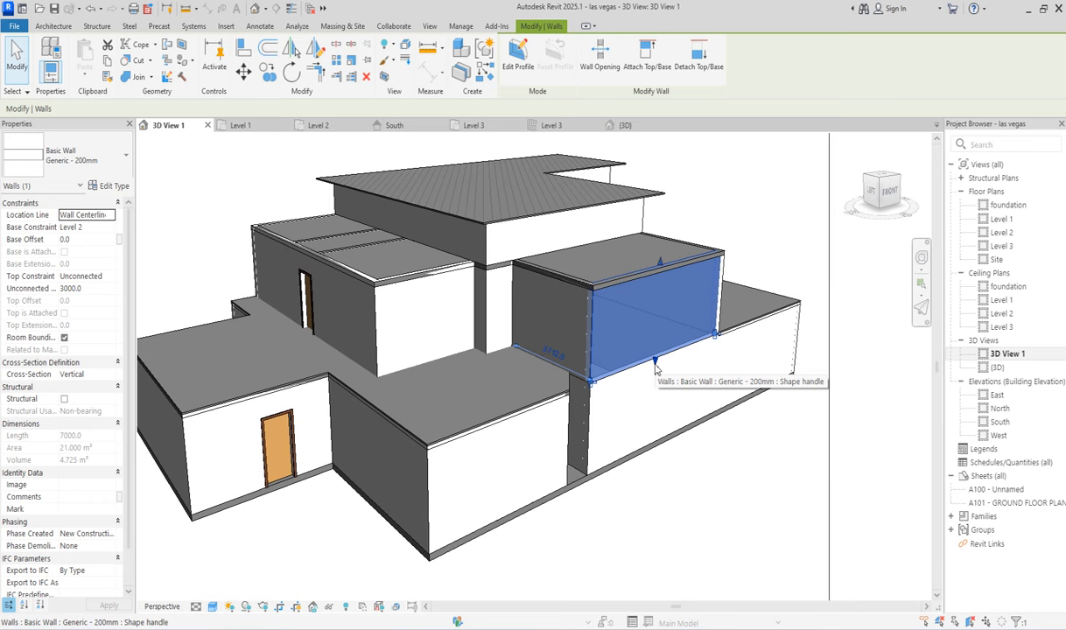
click(111, 228)
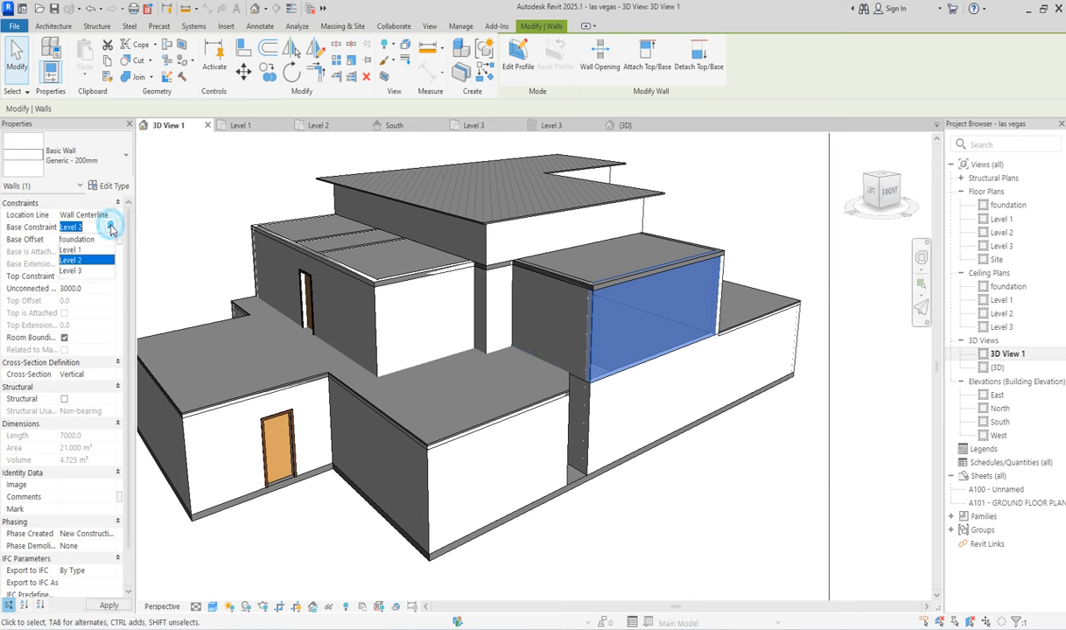
click(87, 242)
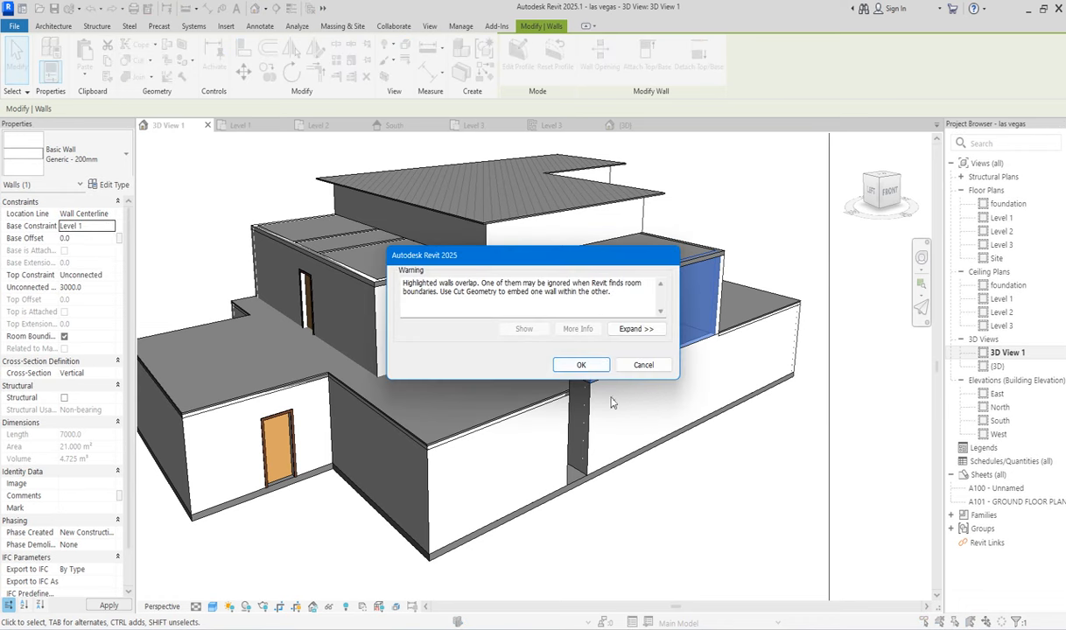
click(643, 361)
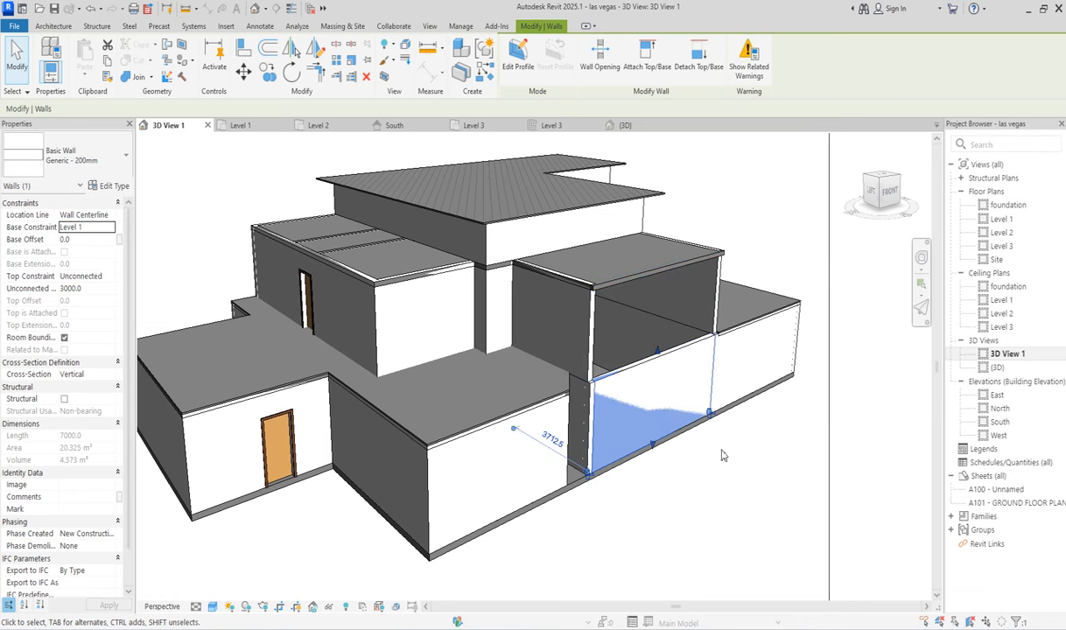
click(730, 455)
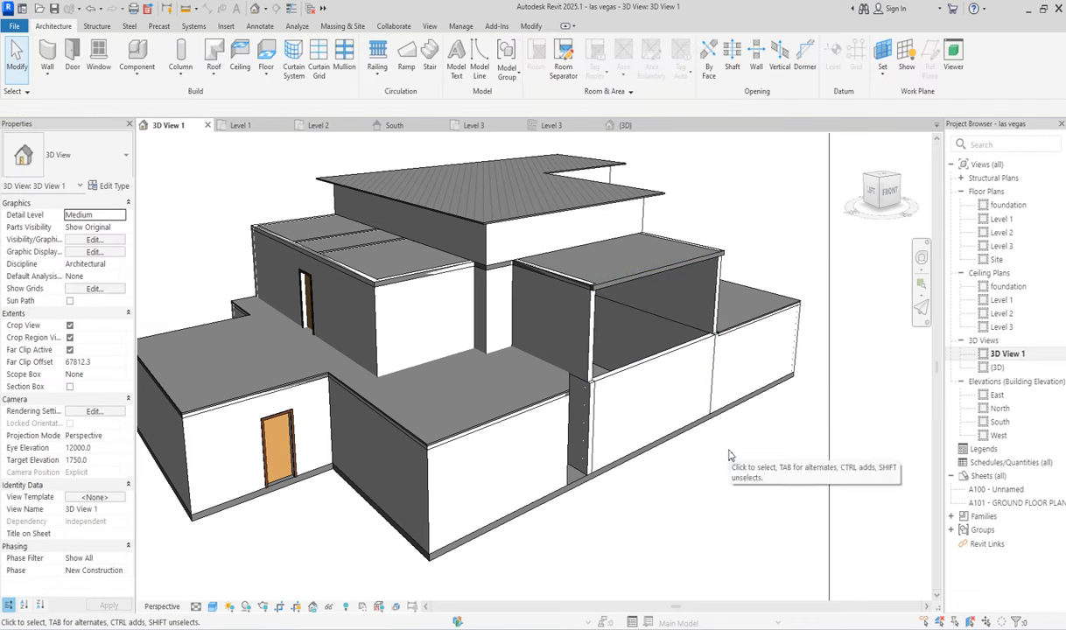
Step: Set the unconnected height of the 7000 mm front wall to 6000 mm so it spans both storeys
click(688, 368)
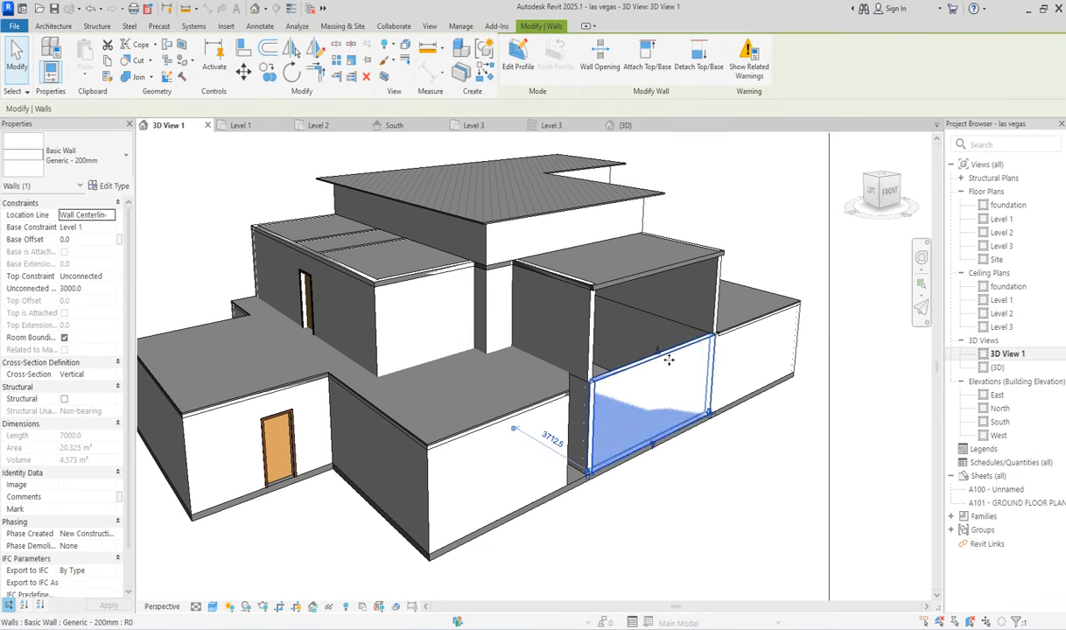
click(100, 289)
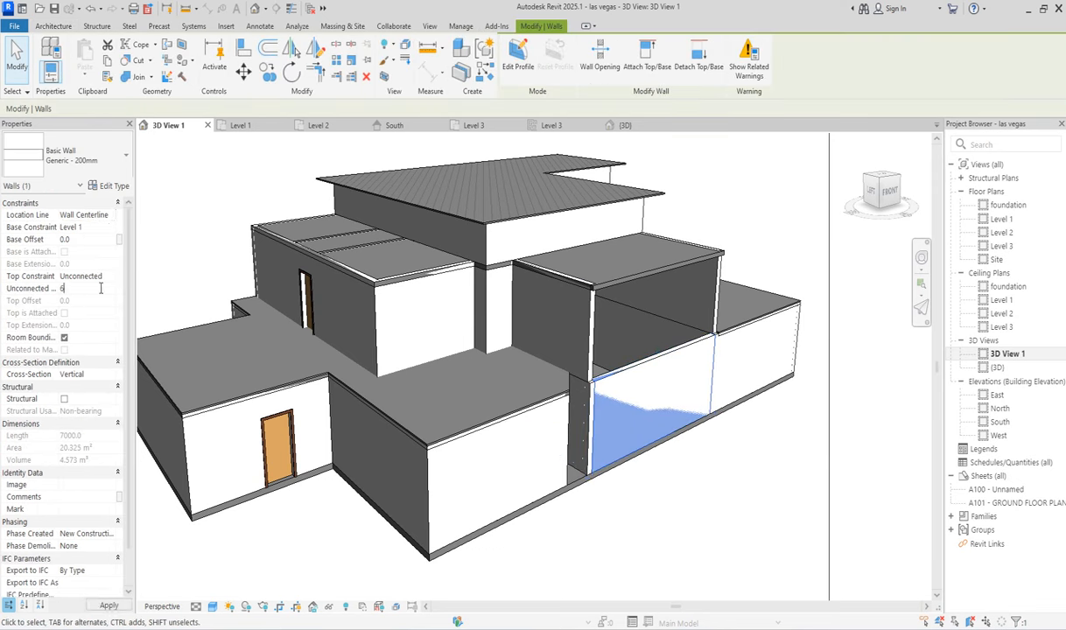
click(676, 530)
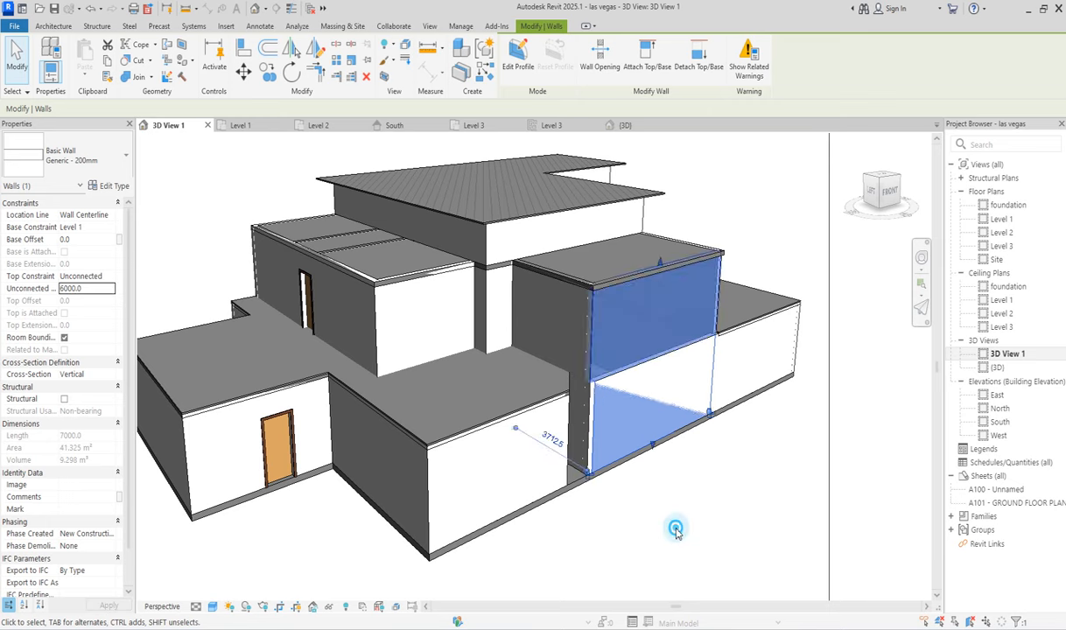
scroll(602, 437, down, 3)
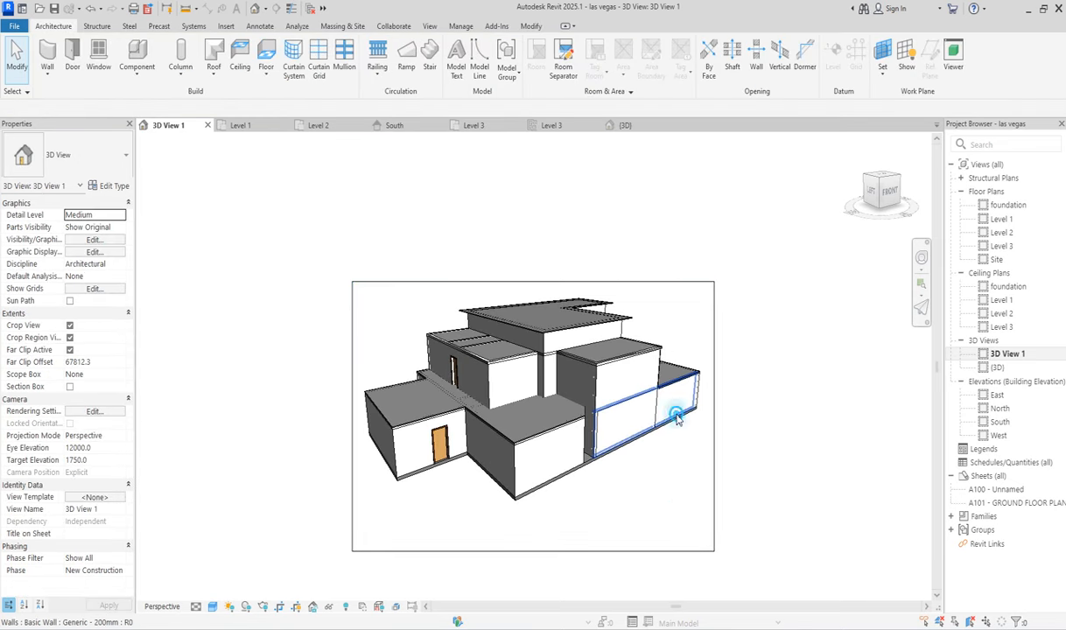
Step: Shorten the long ground-floor front wall in the Level 1 plan to span only the bedroom, and check the facade in 3D View 1
click(676, 418)
scroll(640, 468, up, 2)
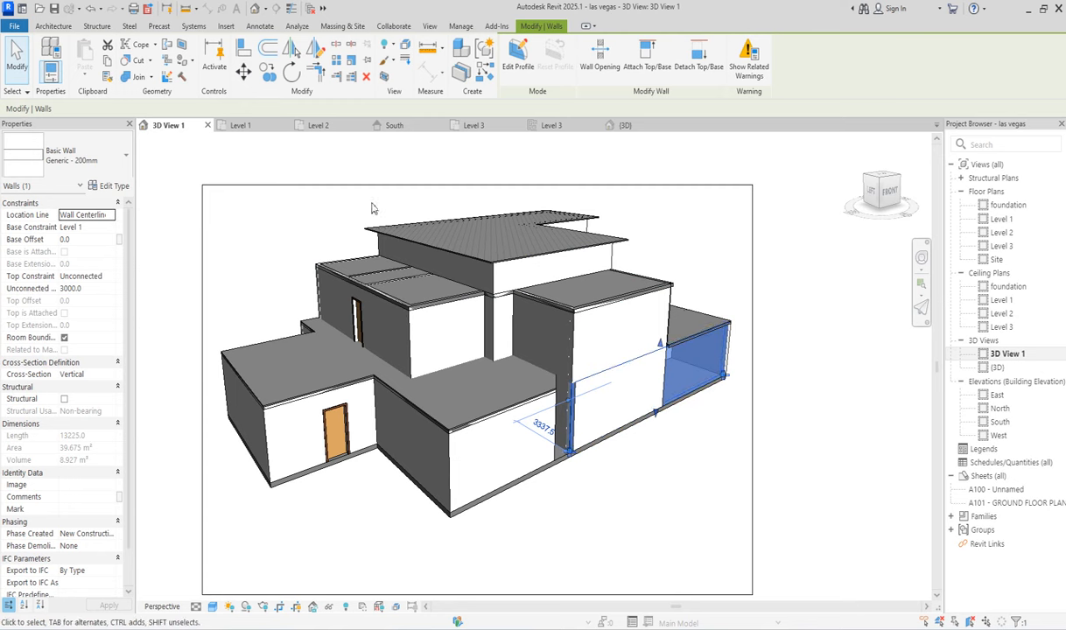
double_click(1004, 221)
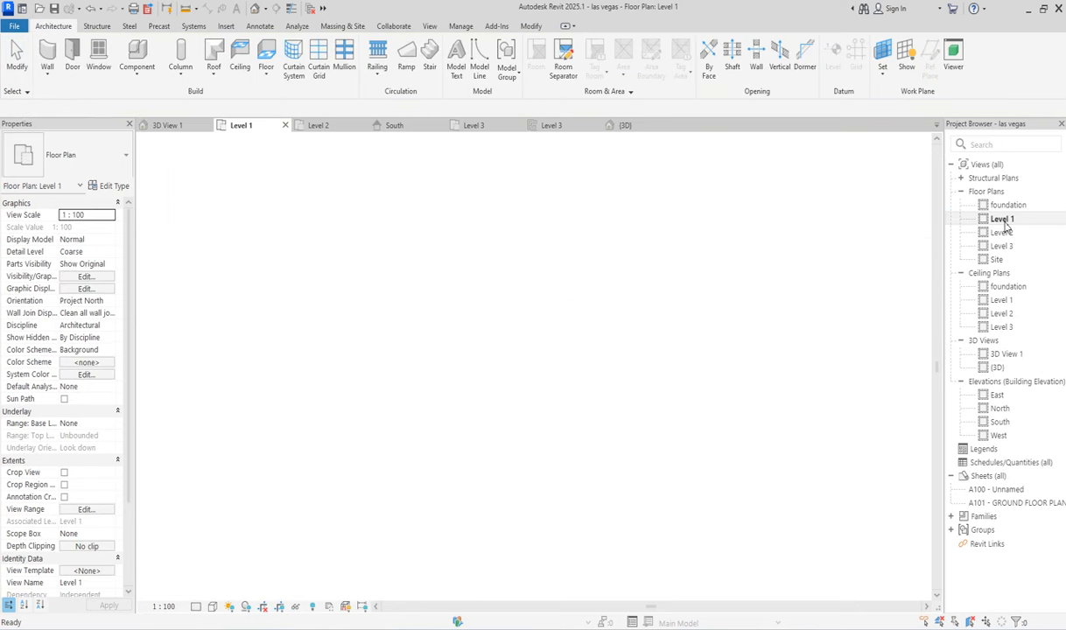
scroll(543, 385, up, 3)
drag(538, 396, 689, 392)
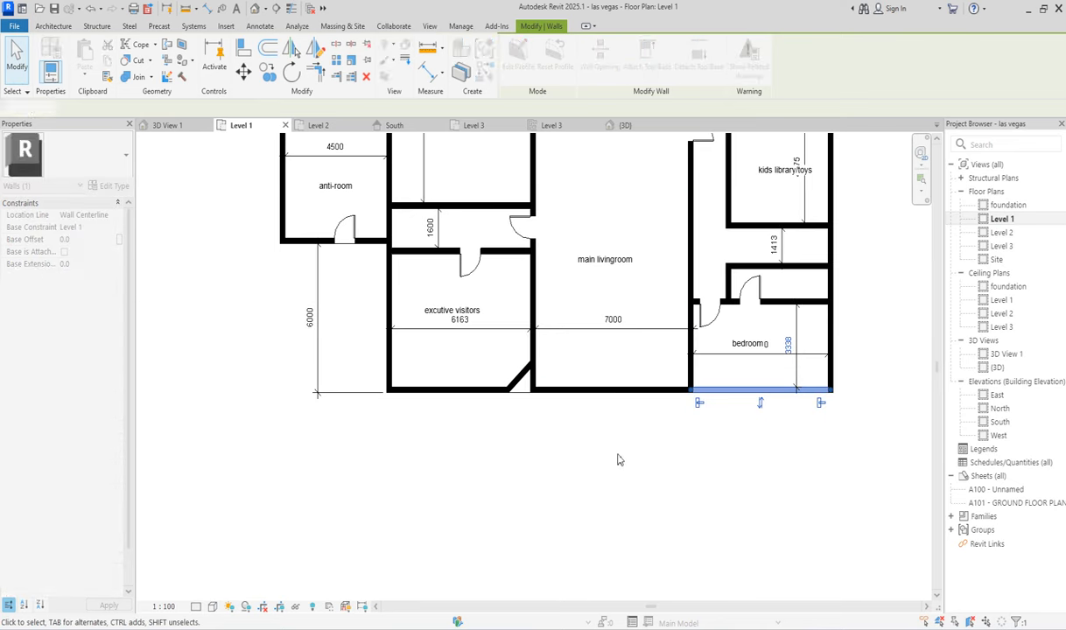
click(680, 452)
click(1006, 355)
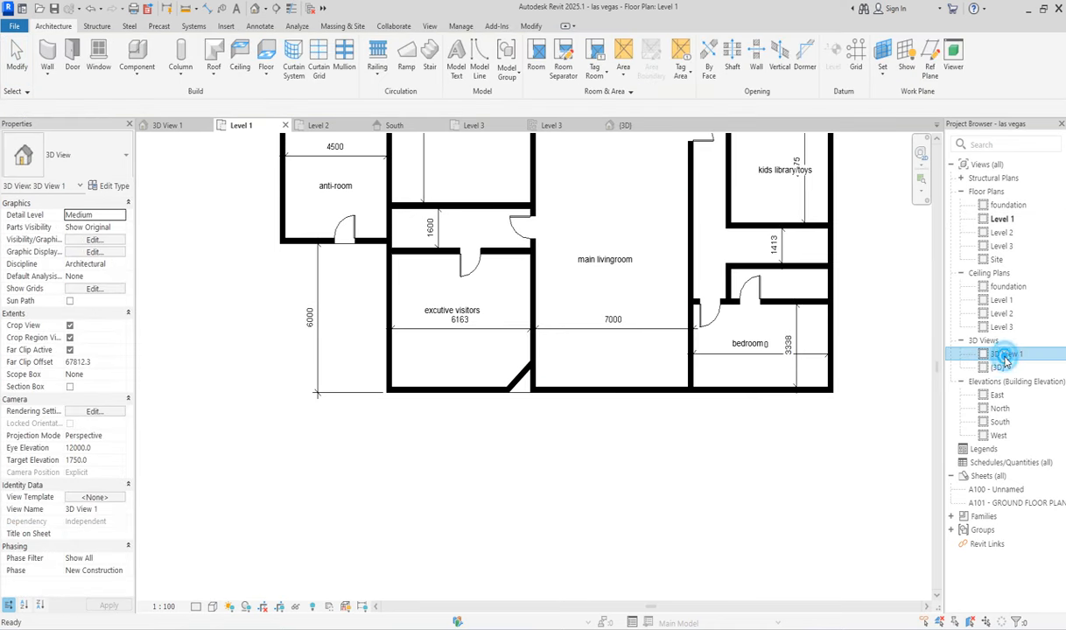
scroll(677, 352, up, 5)
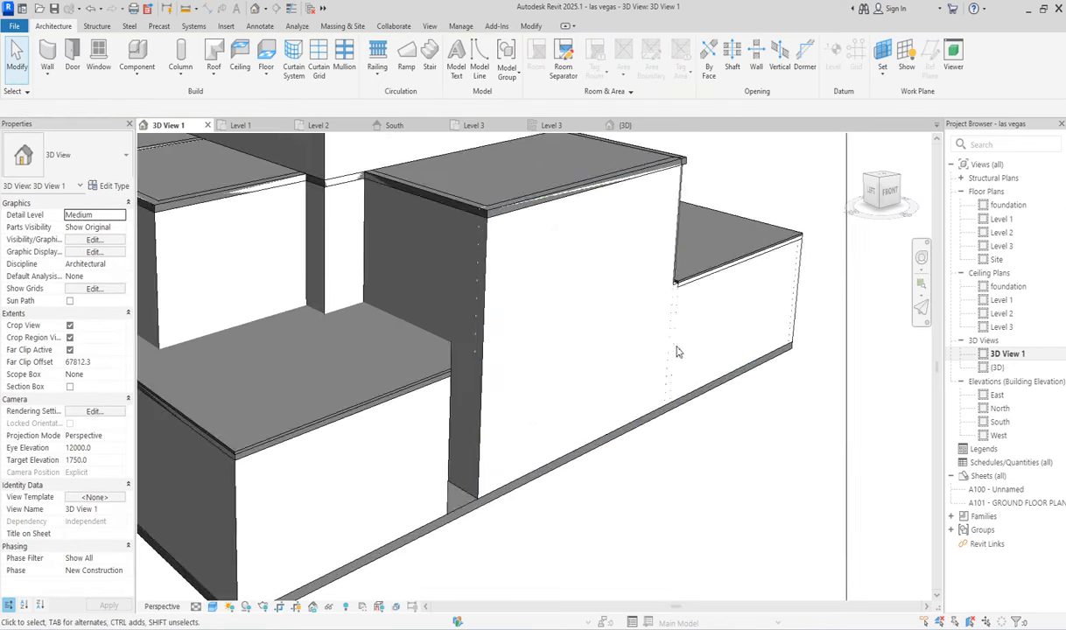
scroll(677, 352, down, 5)
scroll(553, 372, up, 5)
scroll(553, 372, down, 5)
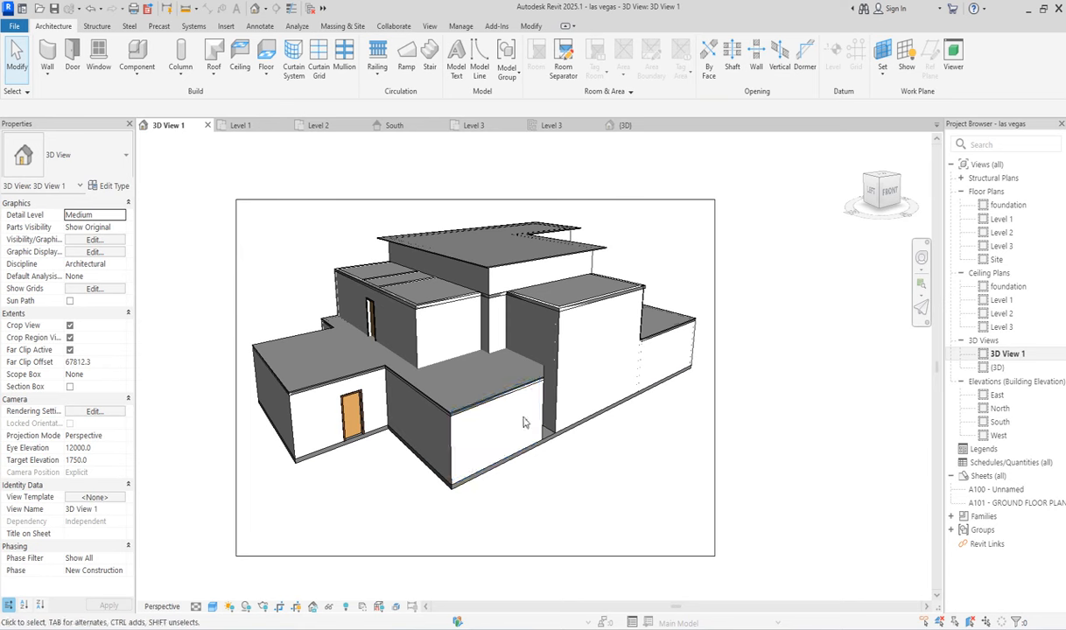
Step: Lower the top of the executive visitors room's front wall to a height of about 2142 mm in 3D View 1
click(456, 464)
scroll(457, 464, up, 3)
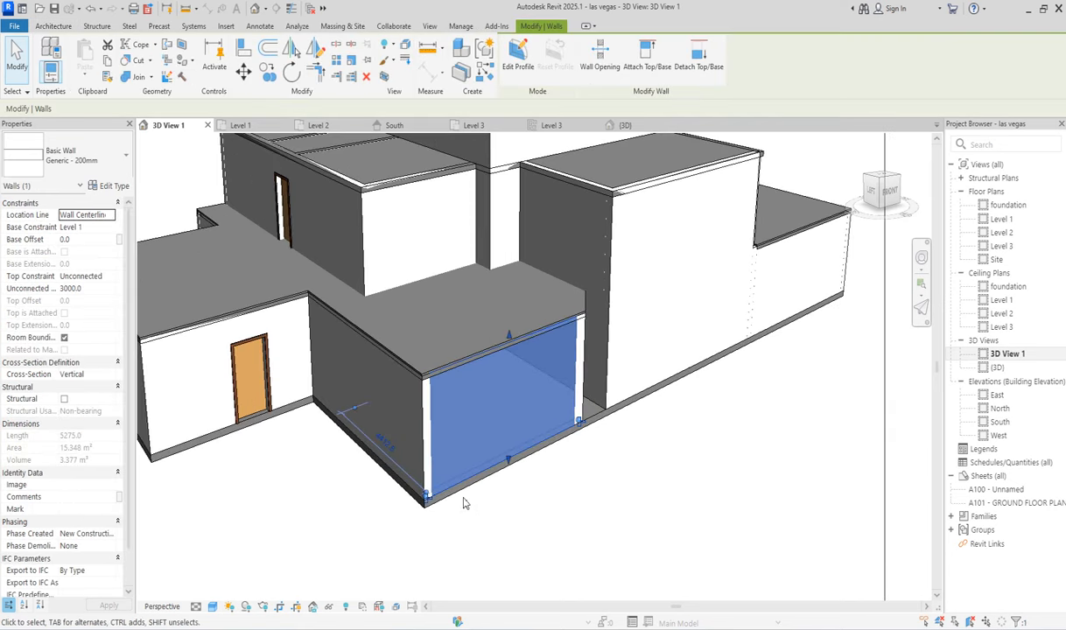
drag(508, 336, 509, 374)
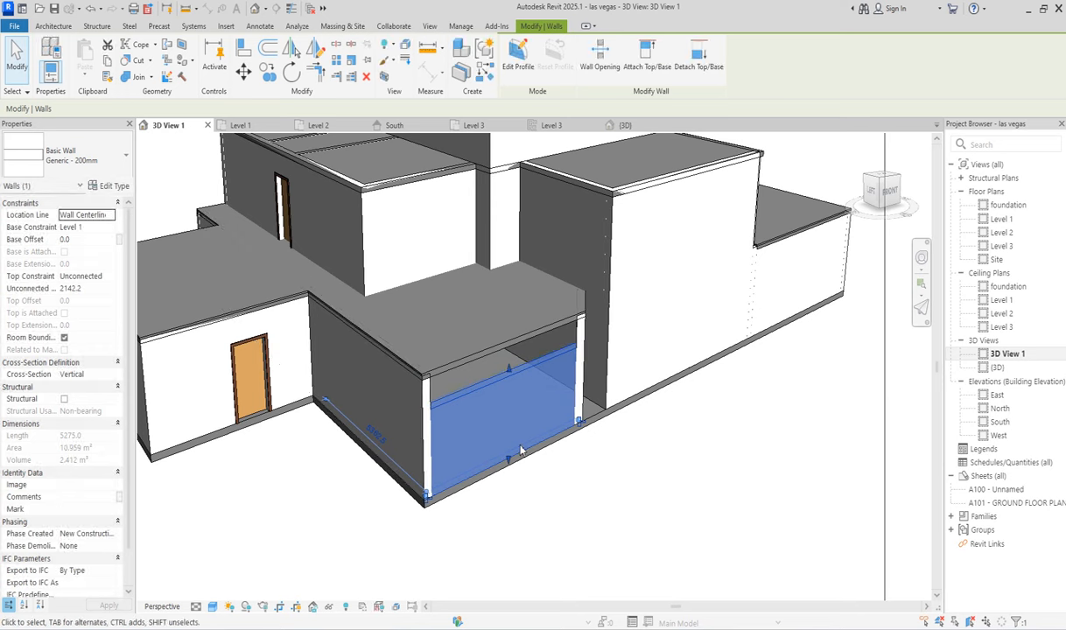
Step: In the South elevation, copy the lowered front wall upward, unconstrained, so the copy's base sits on the original wall's top edge
double_click(1000, 422)
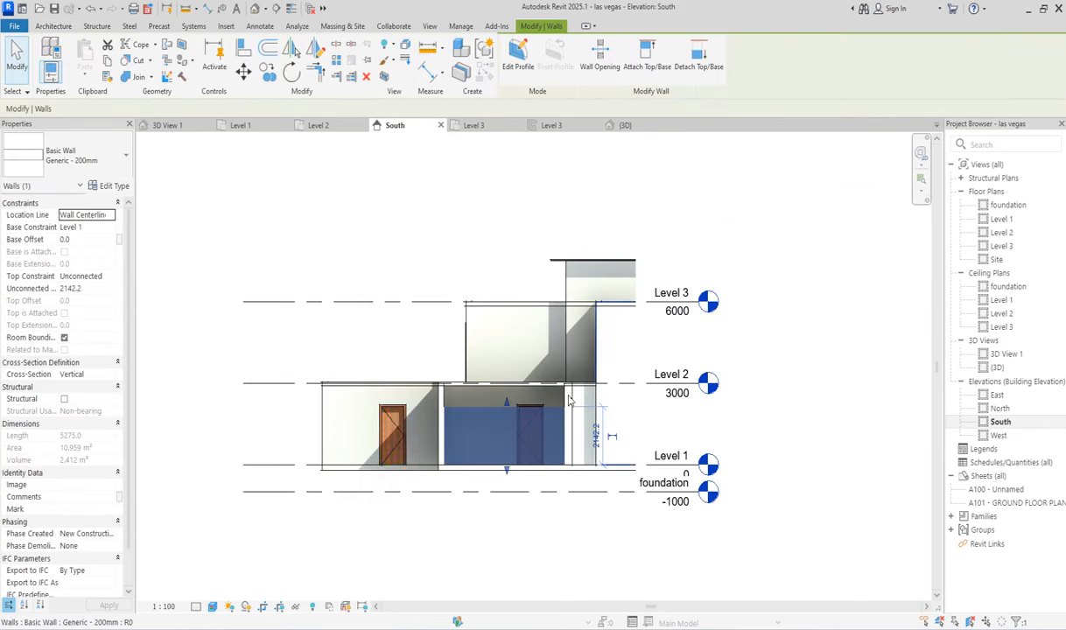
scroll(505, 512, up, 3)
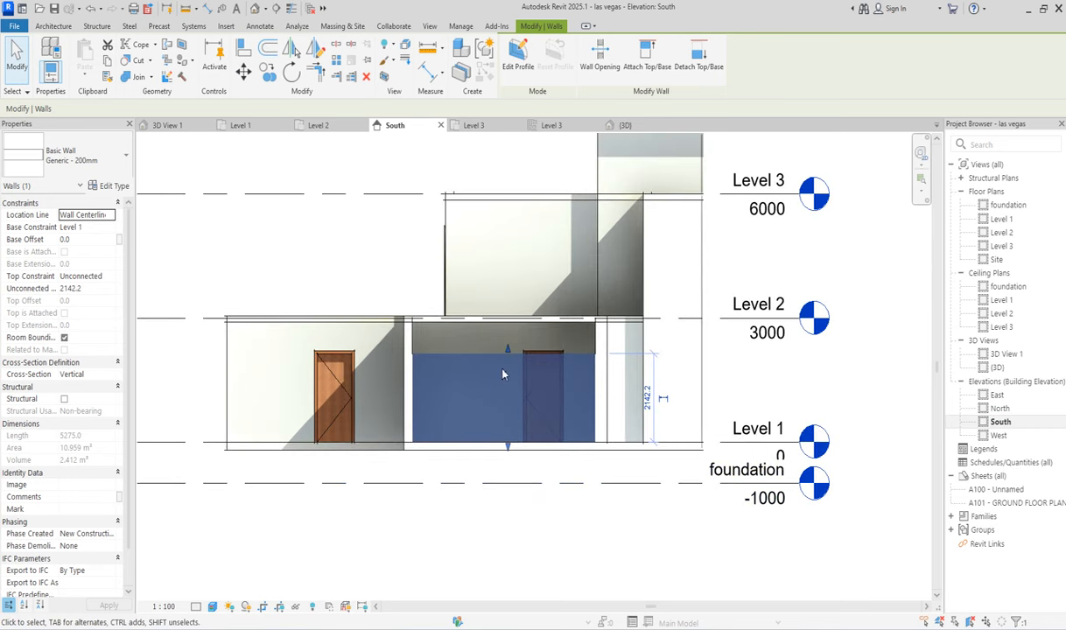
click(267, 76)
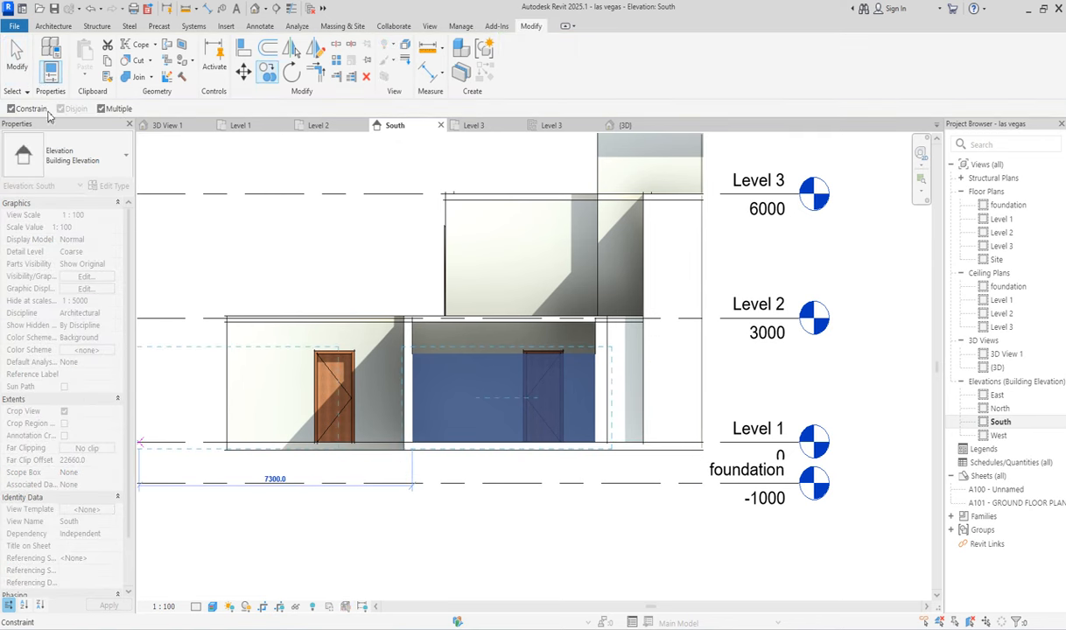
click(12, 108)
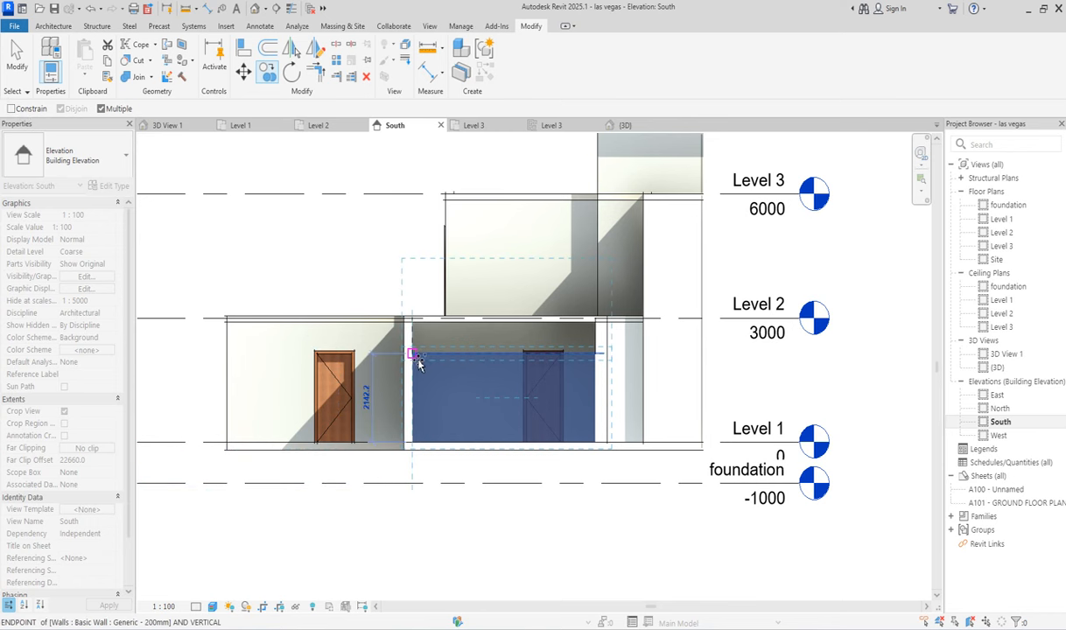
click(413, 353)
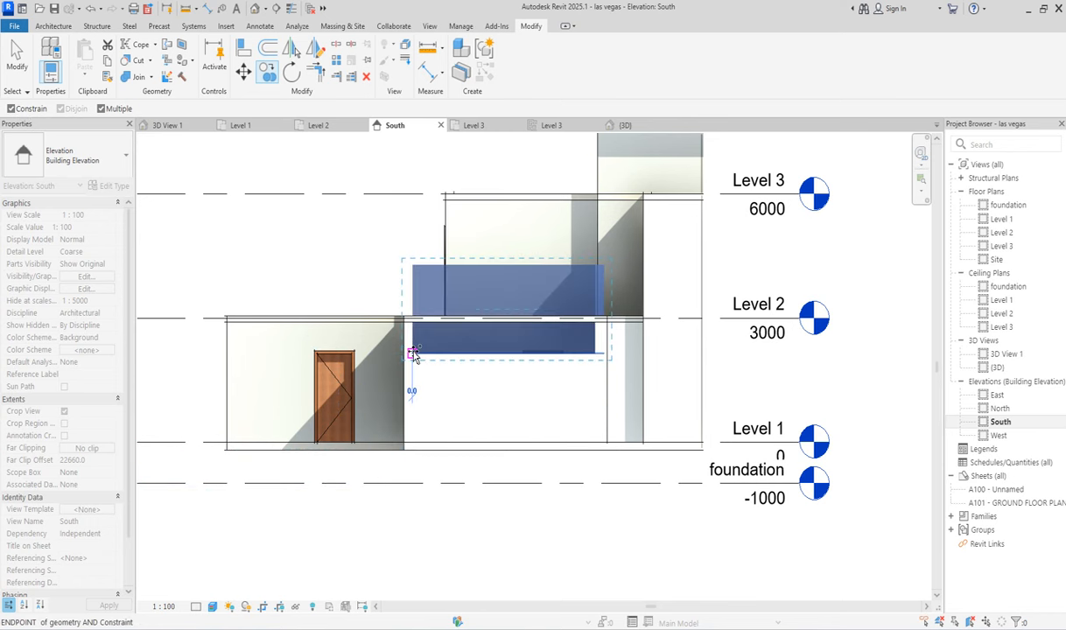
right_click(393, 155)
click(419, 162)
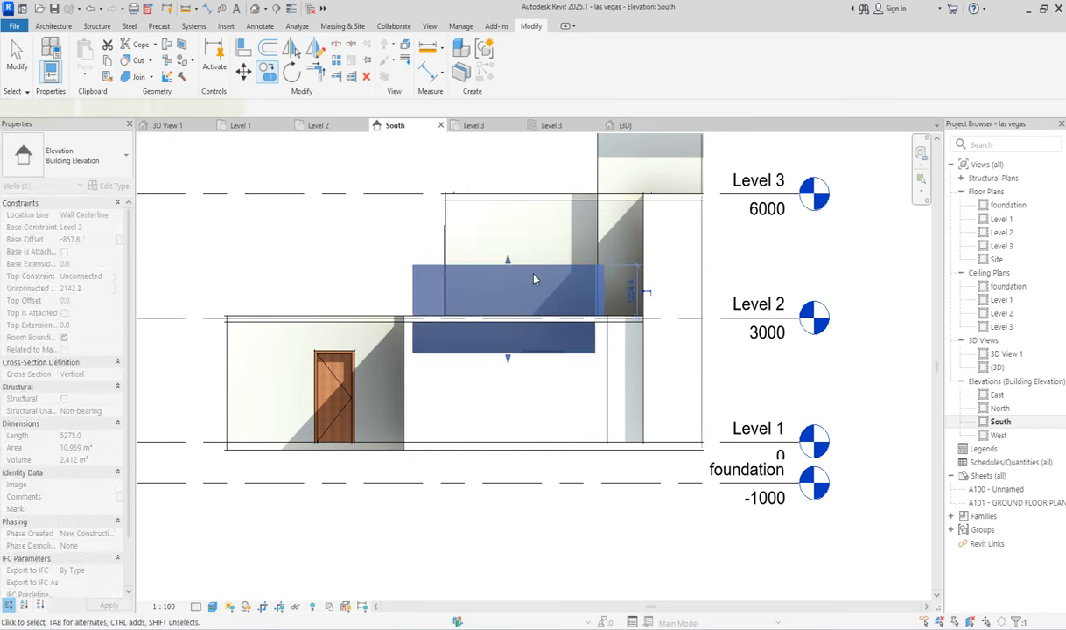
Step: Lower the top of the copied wall to the underside of the Level 2 slab, giving a height of about 758 mm
scroll(511, 358, up, 3)
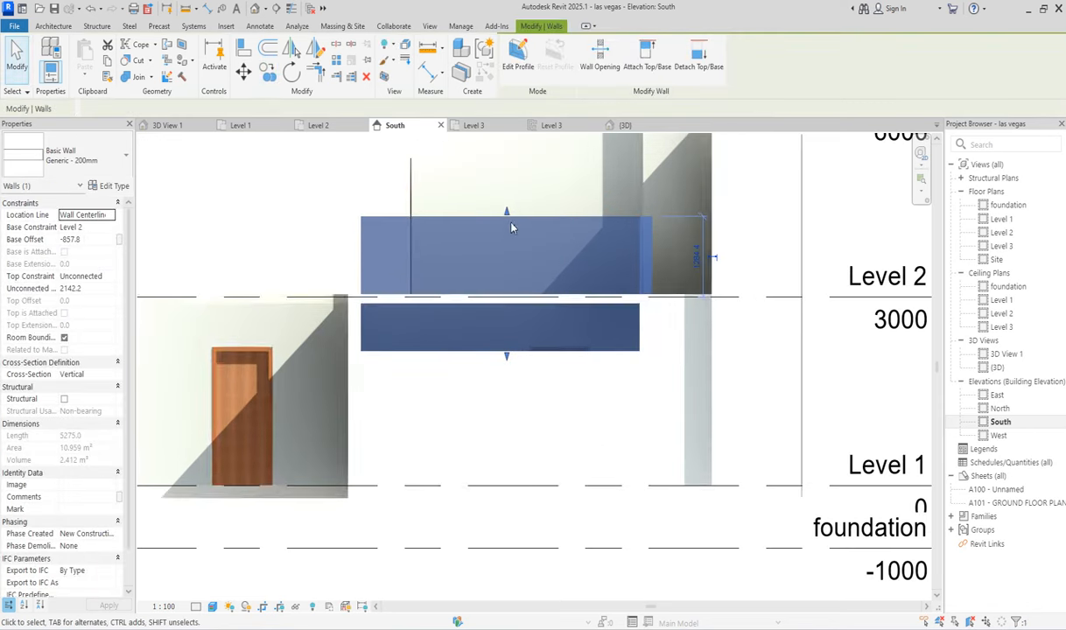
drag(509, 210, 514, 303)
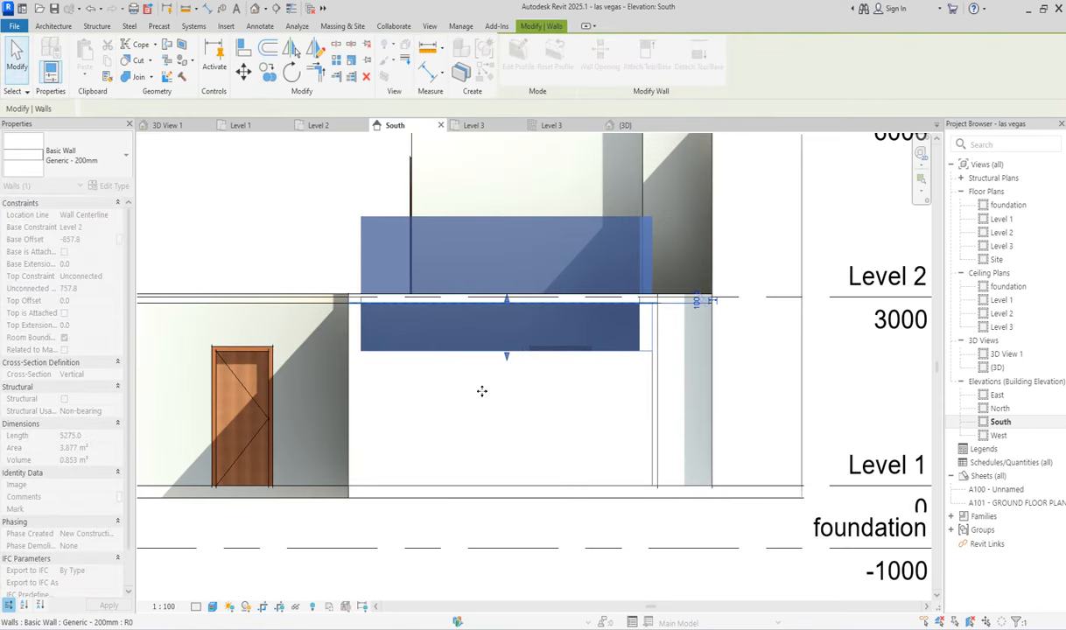
click(607, 520)
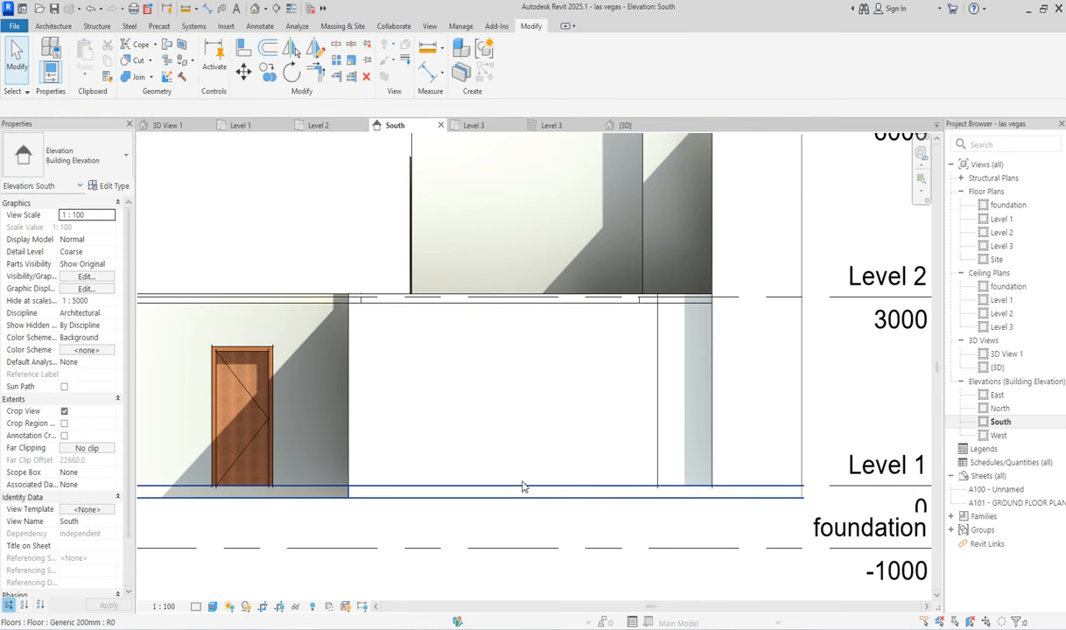
Step: In the {3D} view, change the lower front wall of the executive visitors room to the Exterior Glazing curtain wall type and check it in 3D View 1
double_click(996, 367)
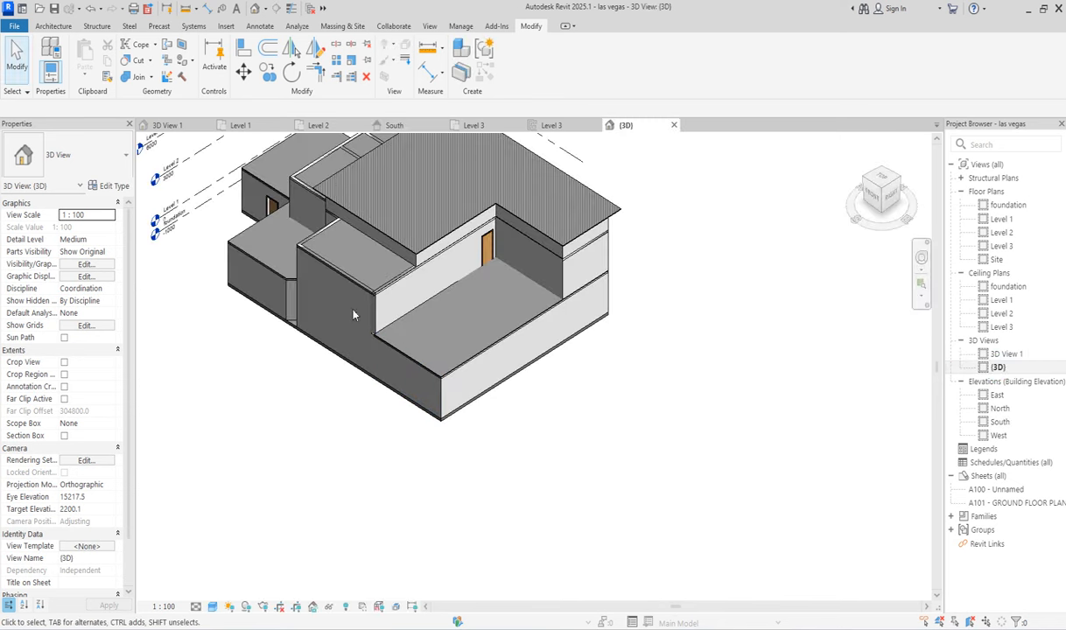
click(267, 300)
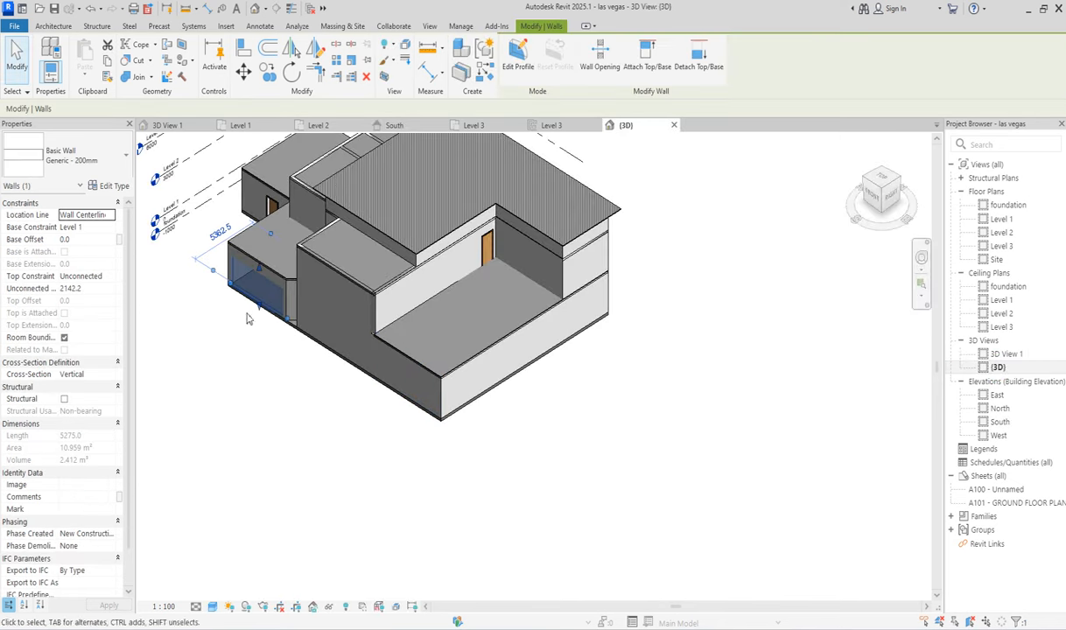
click(112, 151)
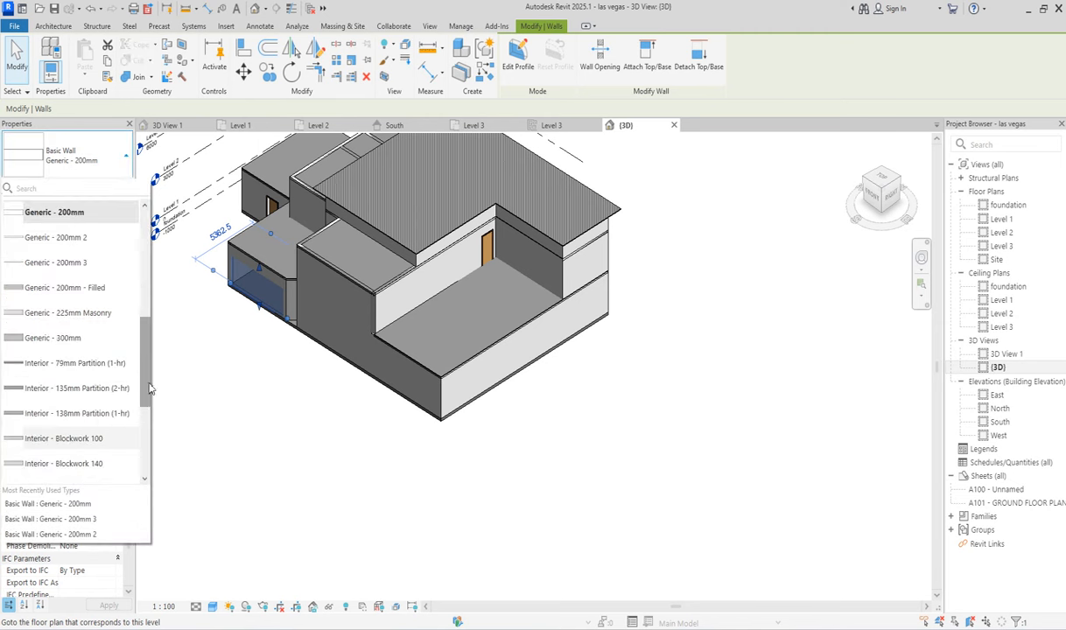
scroll(148, 483, down, 3)
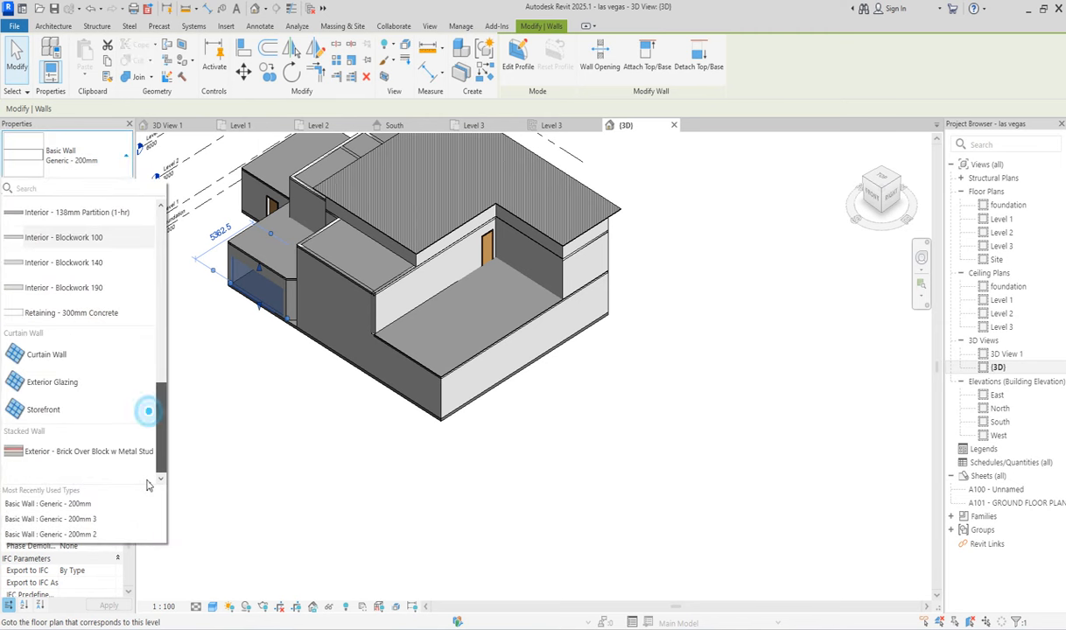
click(39, 382)
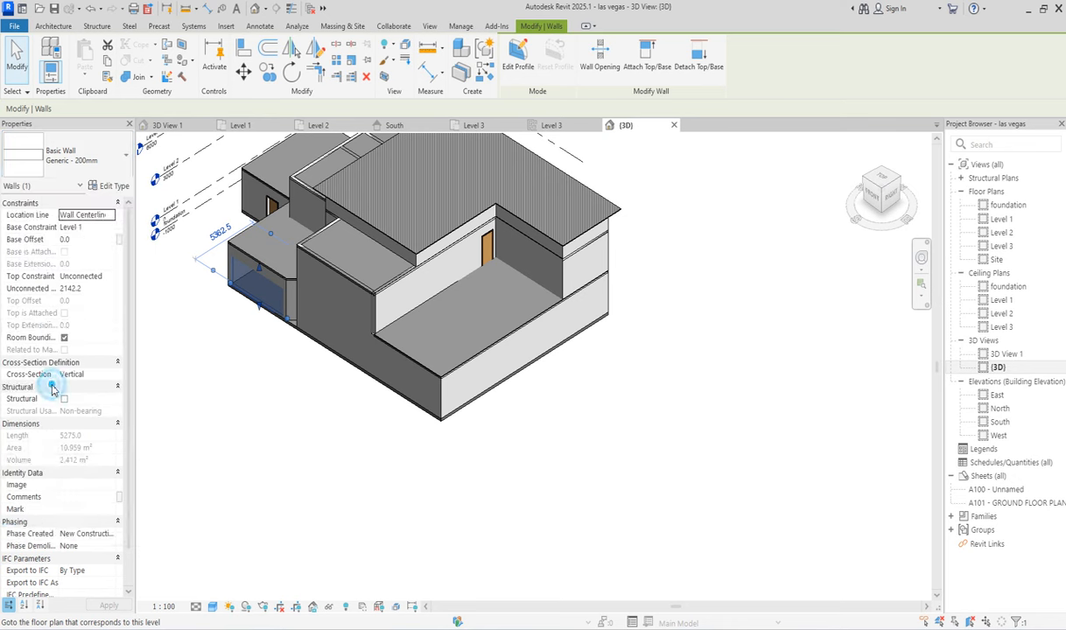
click(200, 439)
scroll(263, 271, up, 5)
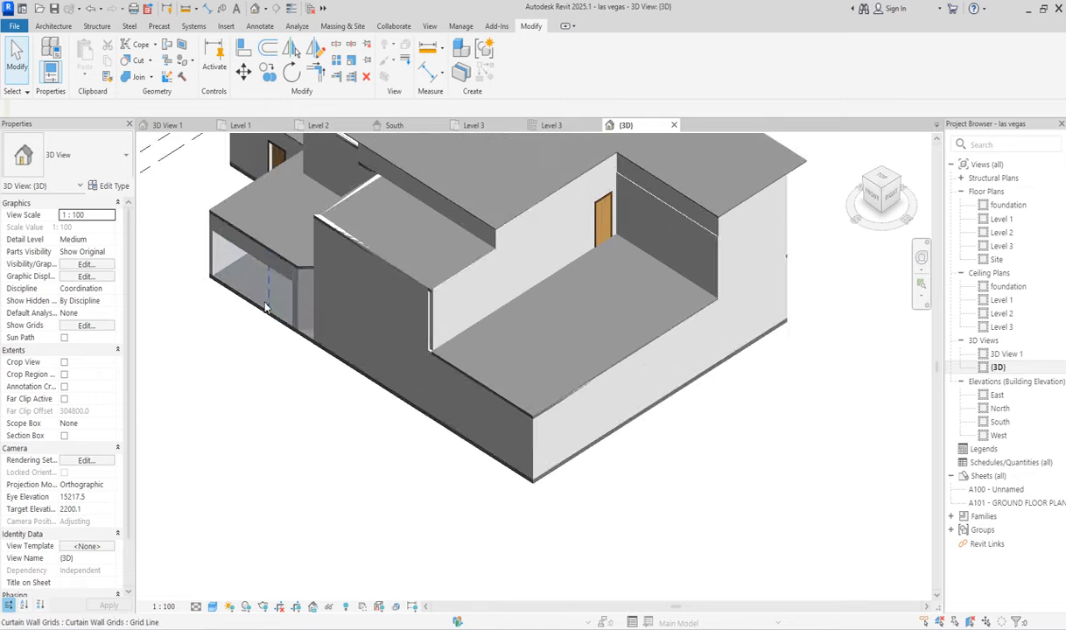
scroll(302, 278, down, 5)
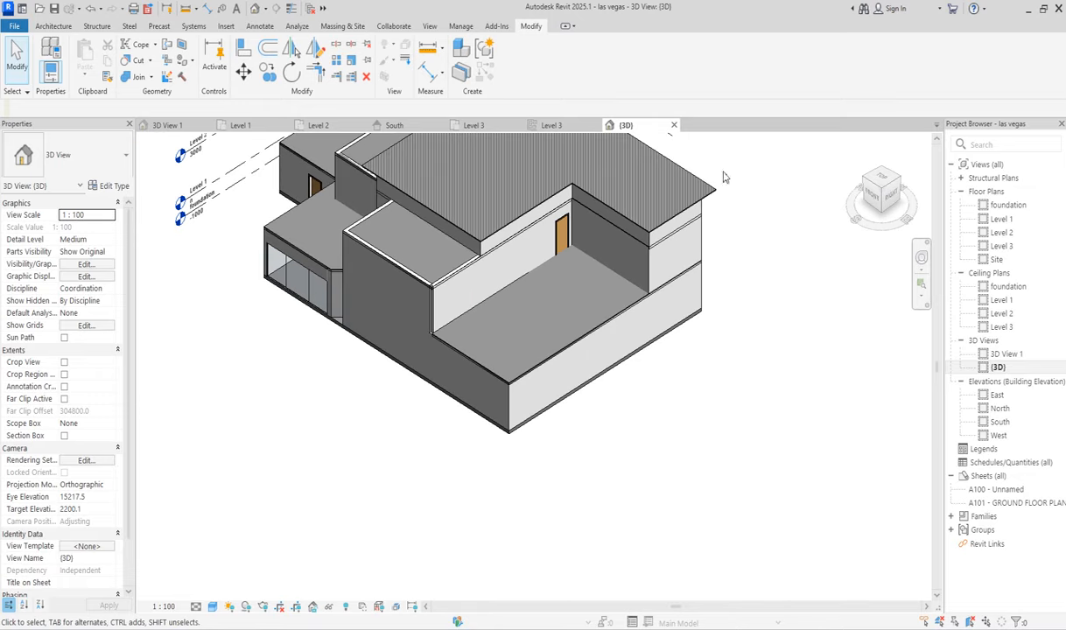
double_click(995, 355)
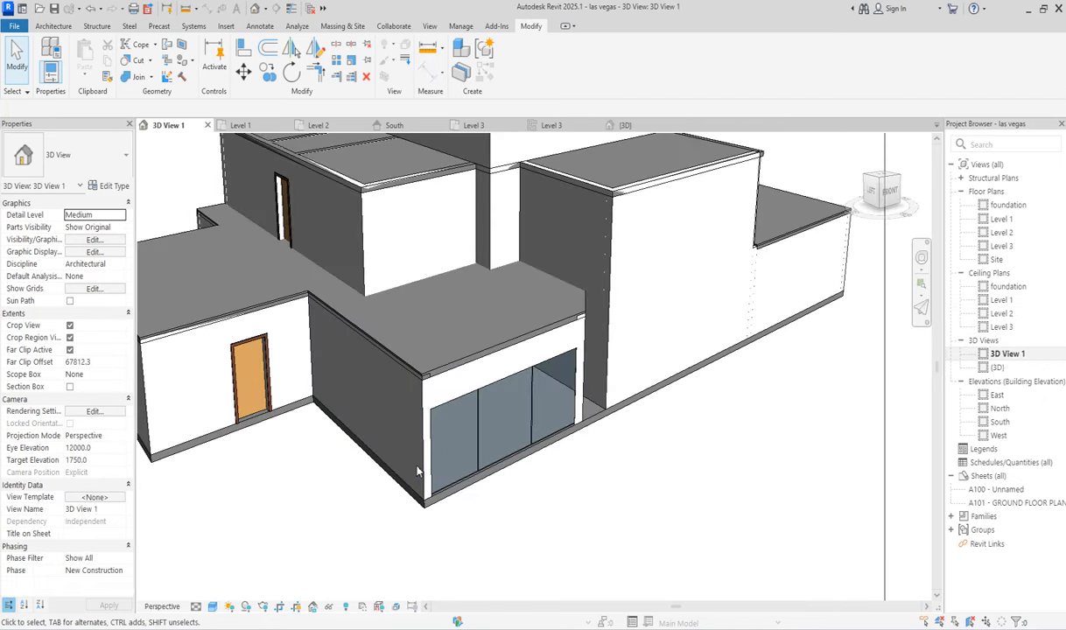
Step: In the Level 1 plan, draw a 757.8 mm high Generic - 200mm wall about 5590 mm long along the executive visitors room's glazed outer side
click(355, 420)
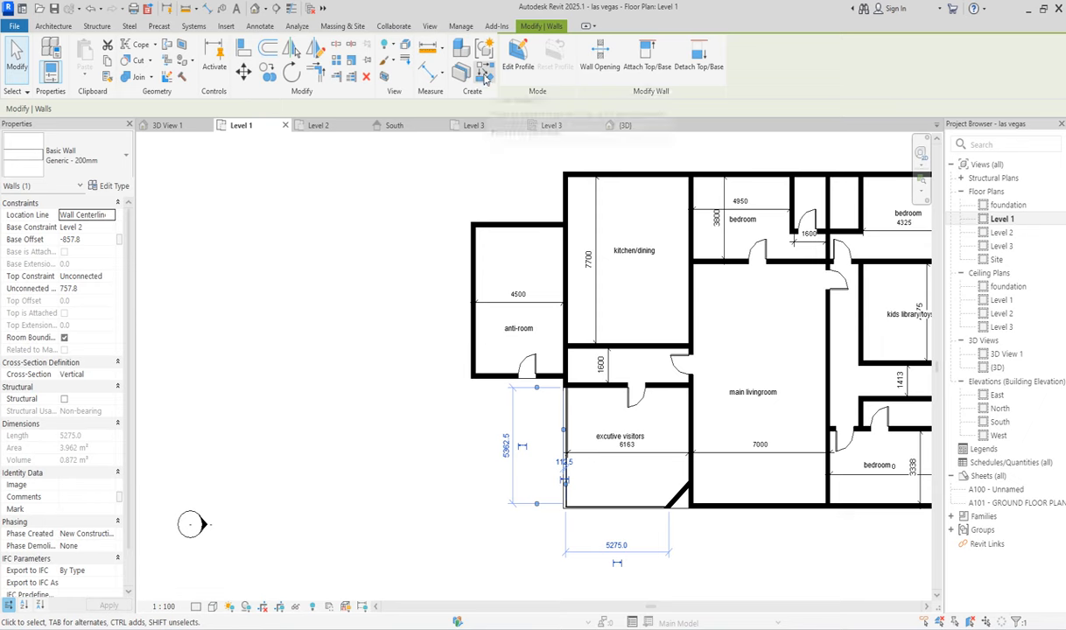
key(w)
key(a)
scroll(563, 371, up, 5)
scroll(564, 370, up, 2)
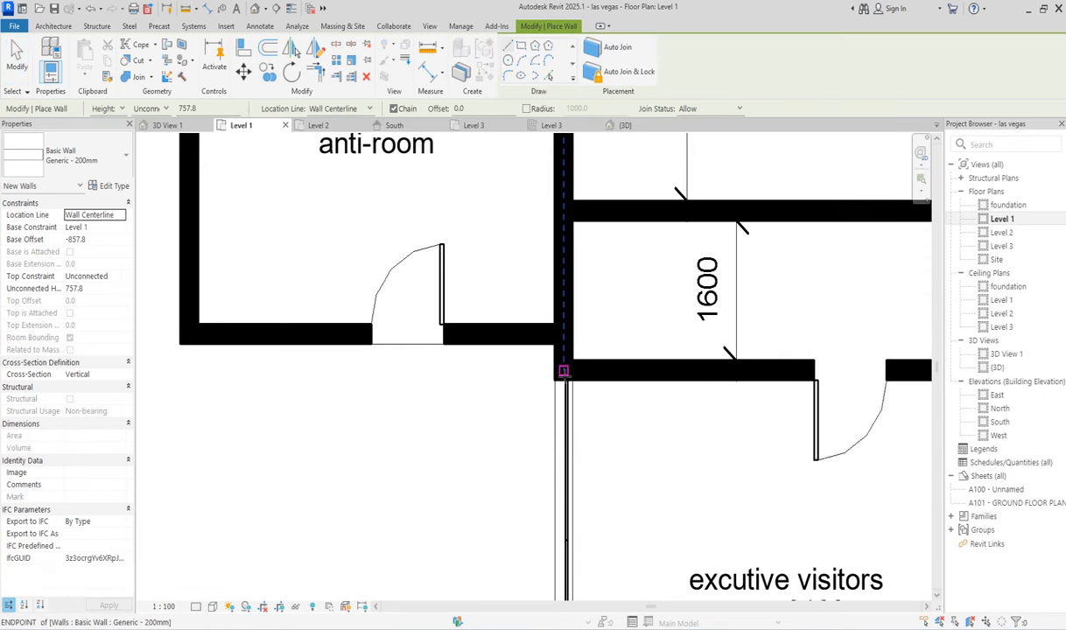
click(562, 369)
scroll(569, 370, down, 3)
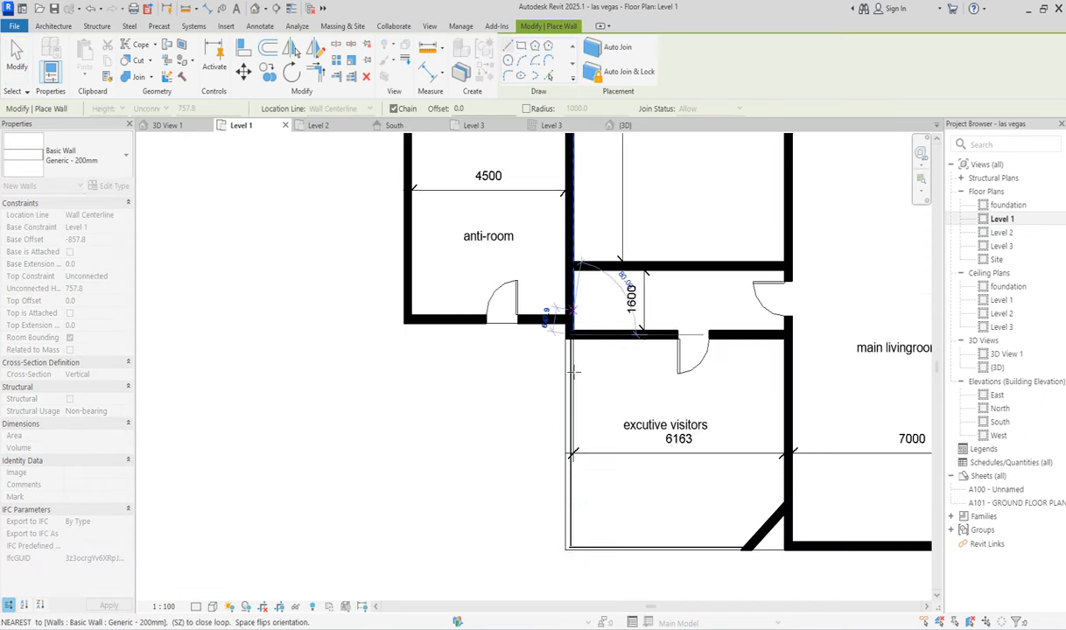
click(569, 546)
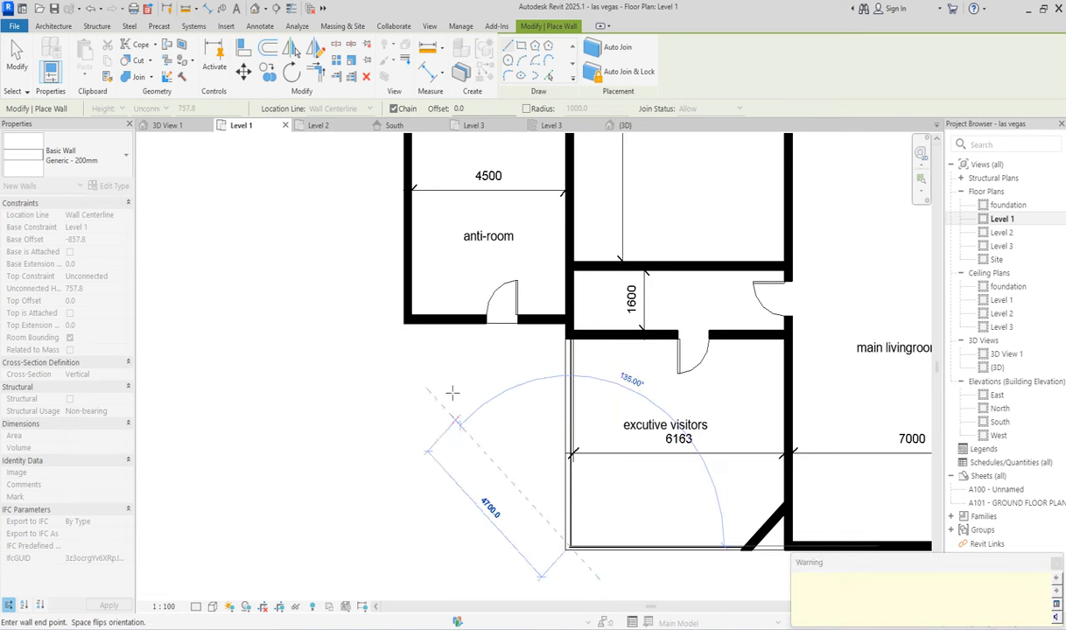
right_click(423, 409)
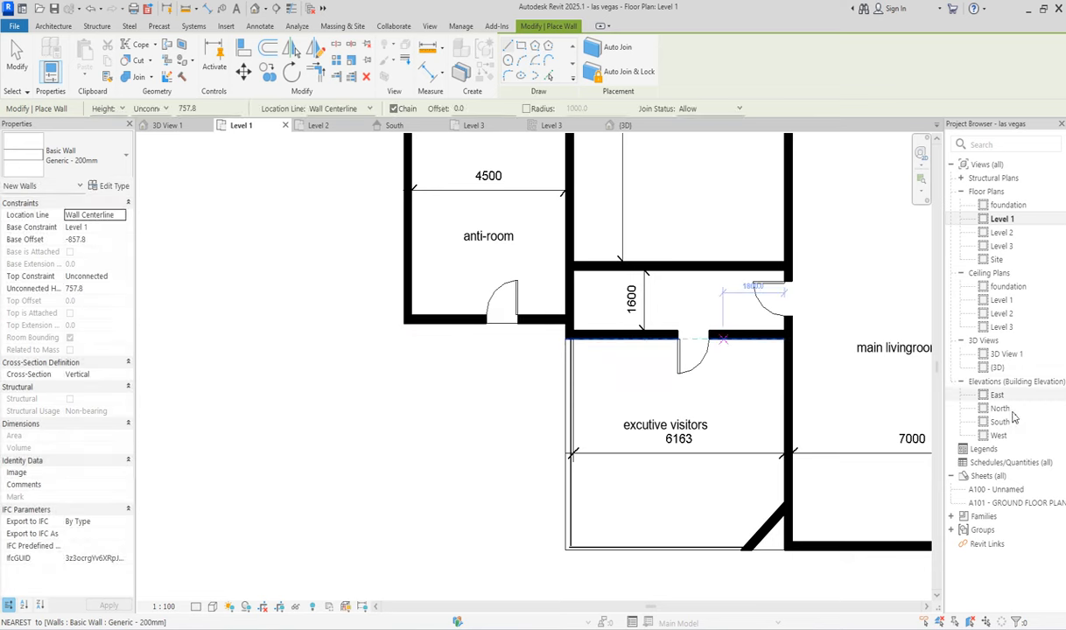
Step: In 3D View 1, change the base constraint of the new side wall strip to Level 2 so it sits above the glazing
double_click(1007, 353)
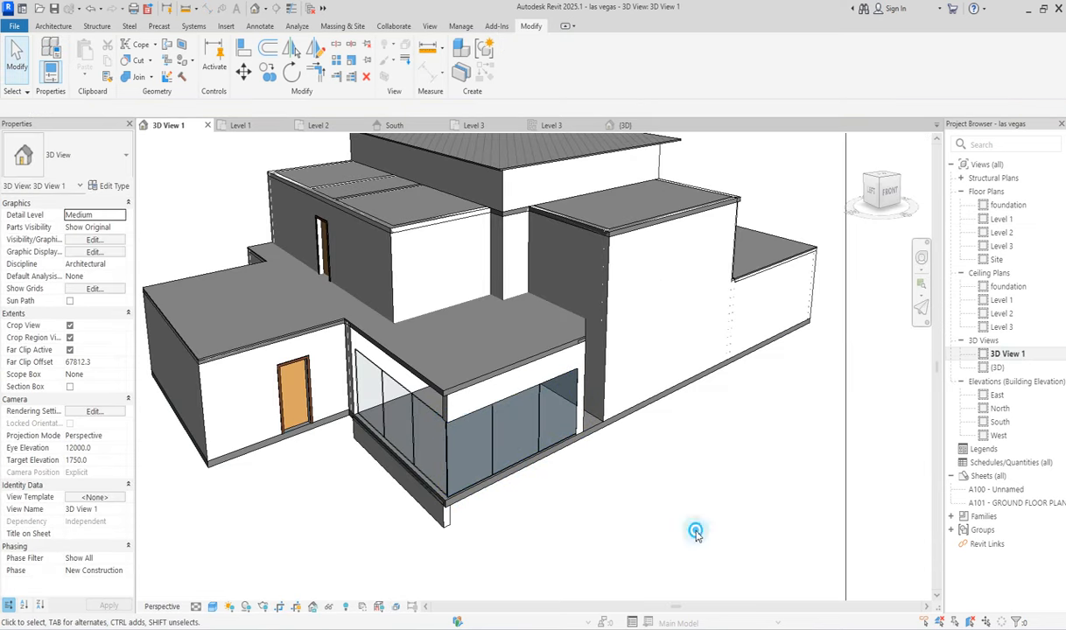
click(441, 523)
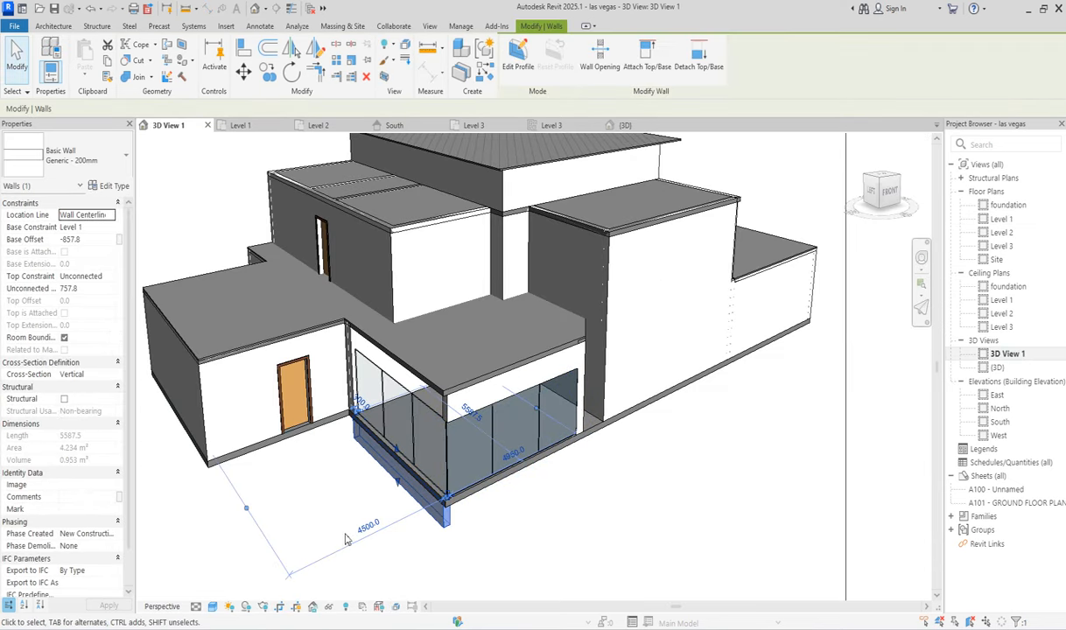
click(109, 228)
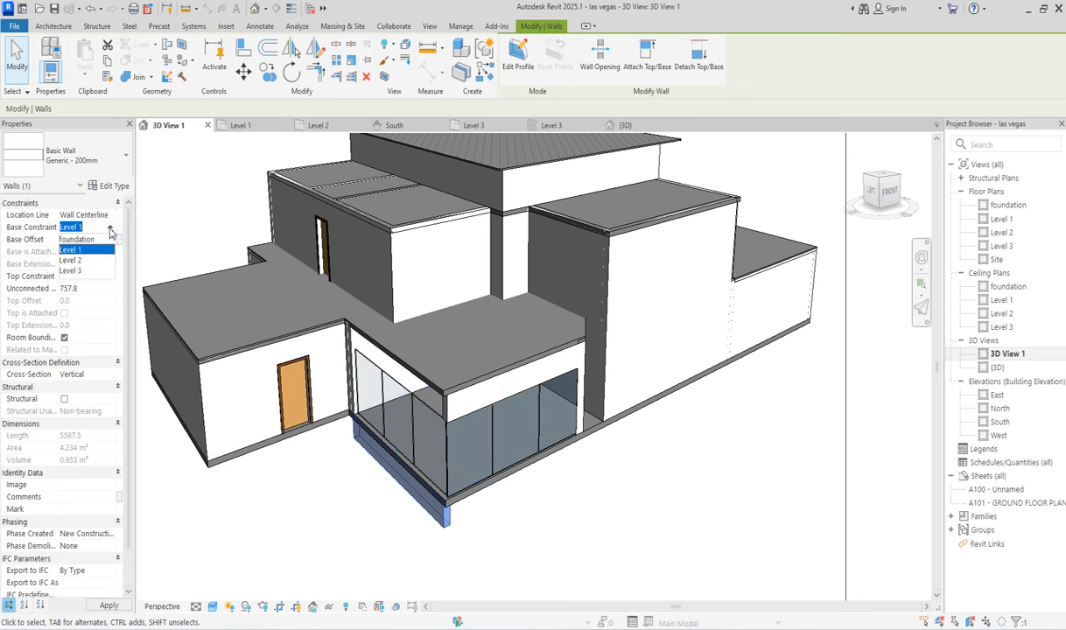
click(87, 261)
click(603, 555)
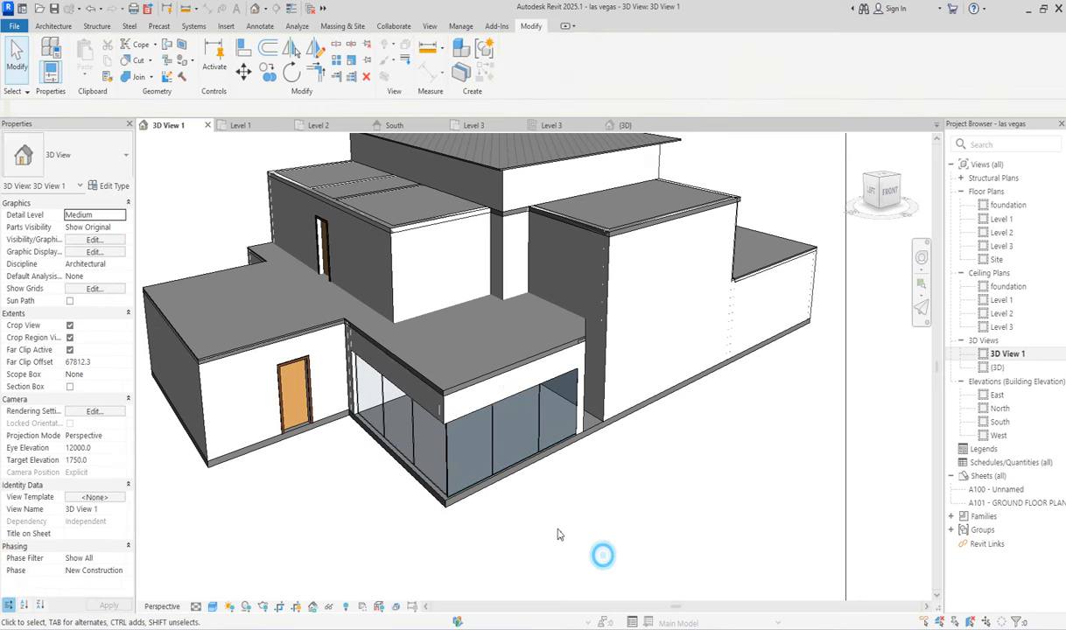
Step: In the Level 1 plan, draw an Exterior Glazing curtain wall 3400 mm long and 2142.2 mm high within the main livingroom's front wall
scroll(394, 377, up, 2)
click(241, 125)
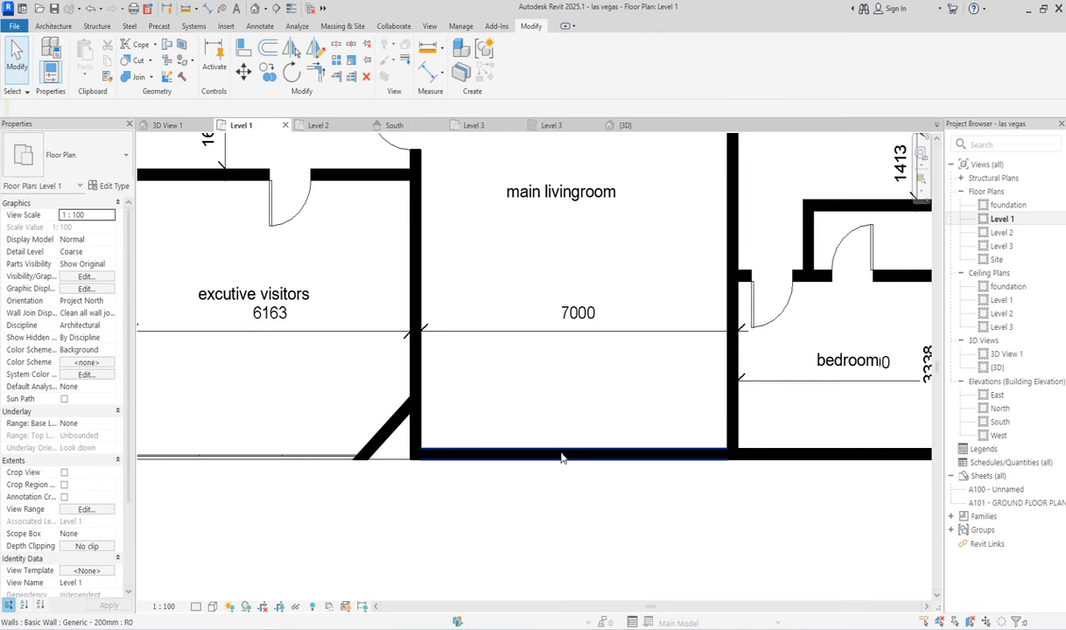
scroll(463, 479, down, 3)
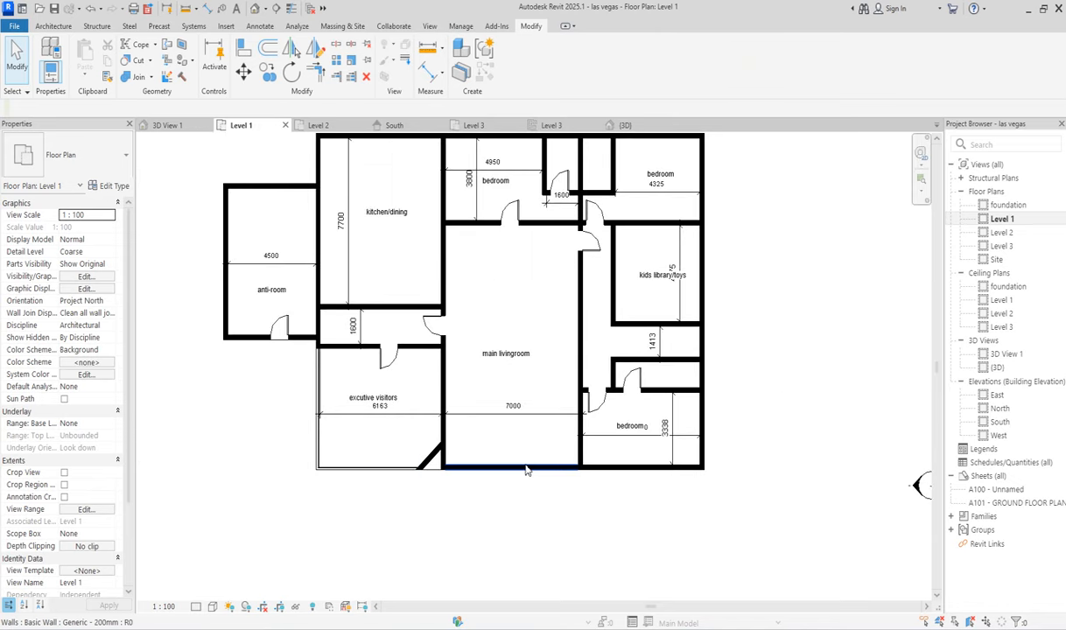
click(54, 26)
click(49, 52)
scroll(479, 458, up, 3)
click(476, 480)
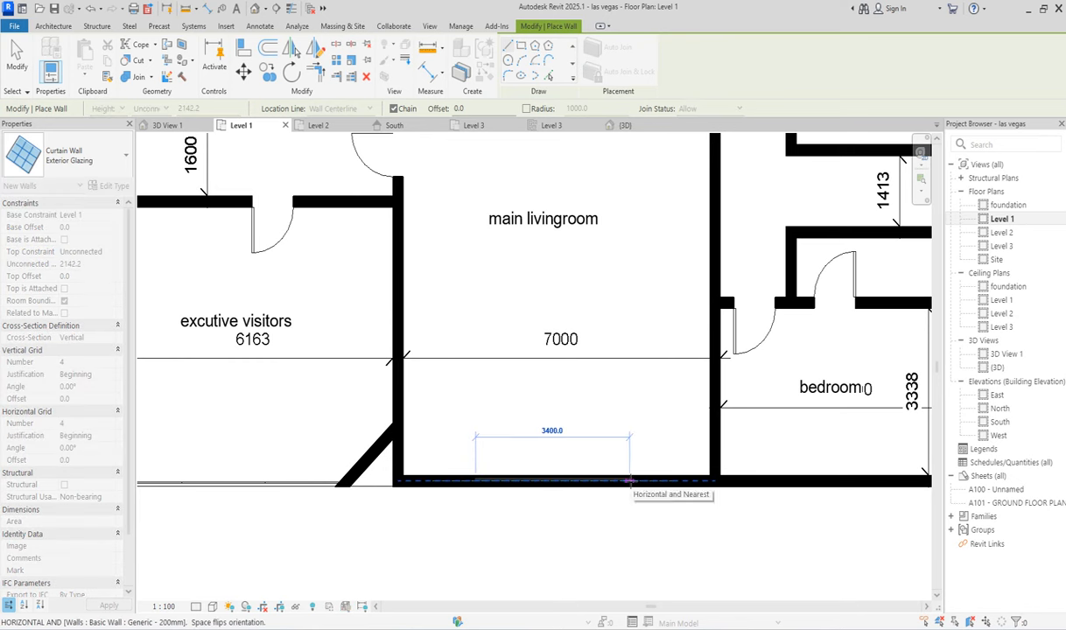
click(630, 480)
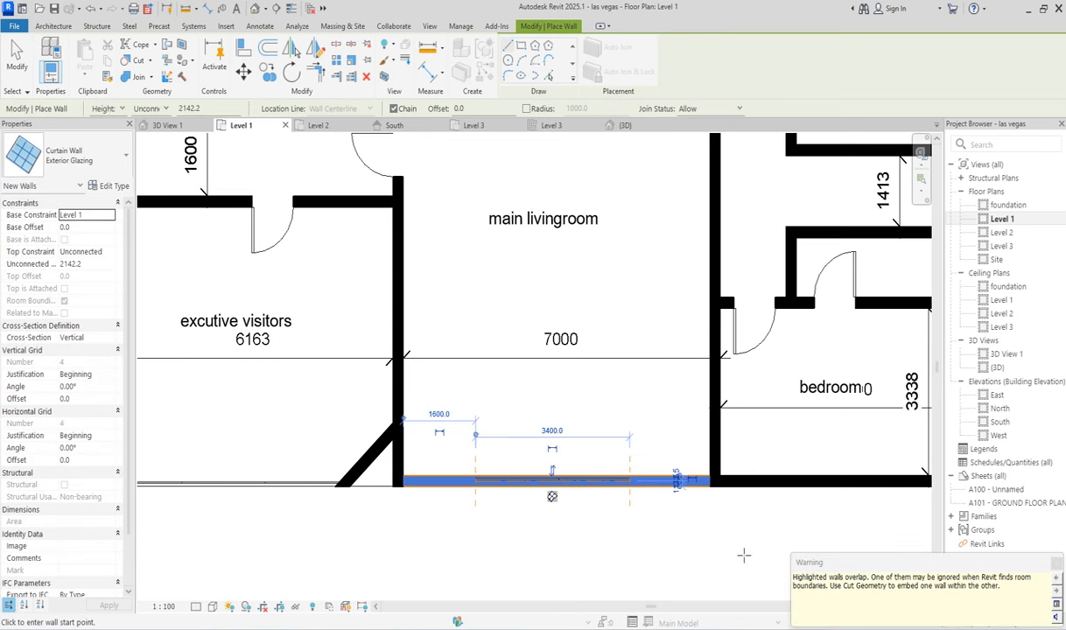
key(Escape)
key(Escape)
Step: Review the type properties of the main livingroom's new curtain wall and examine its placement in the front wall in 3D View 1
click(553, 480)
click(111, 186)
click(663, 114)
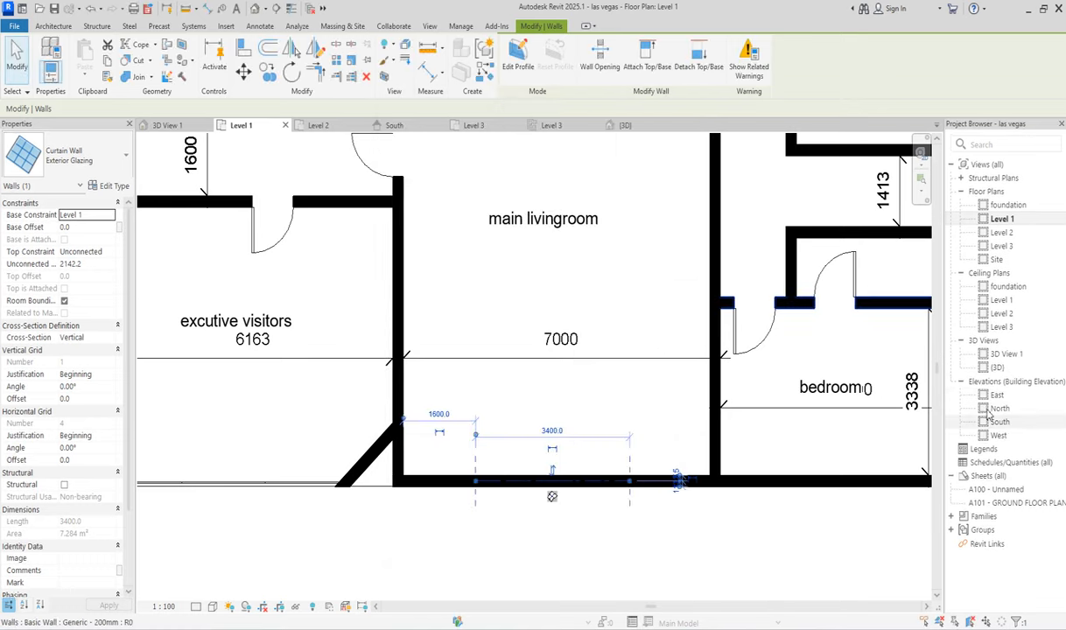
double_click(1006, 356)
scroll(665, 346, up, 2)
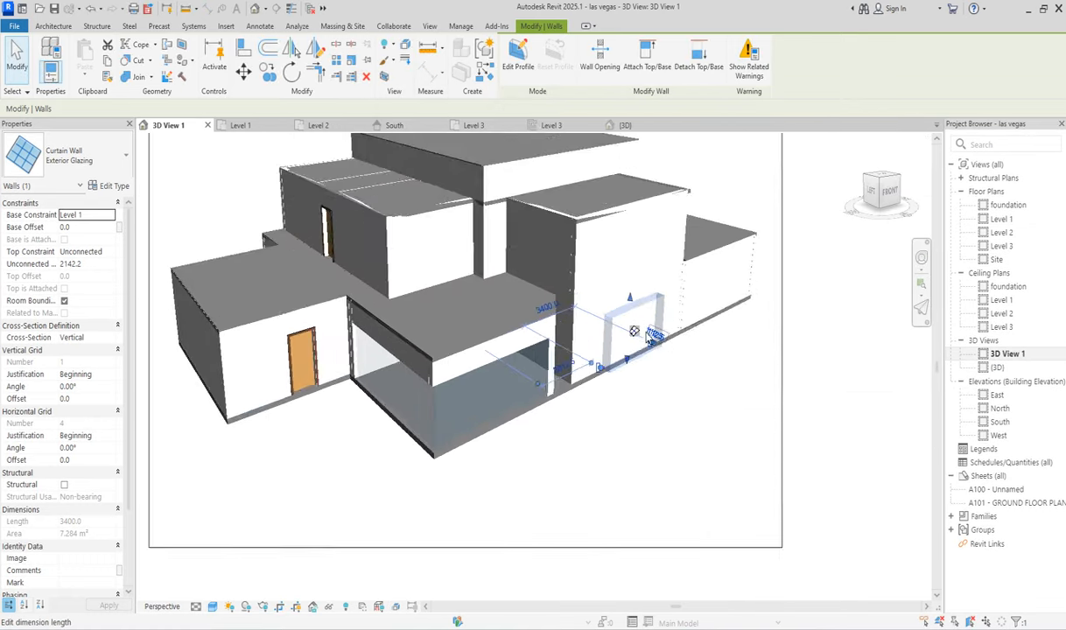
scroll(649, 338, up, 3)
click(749, 473)
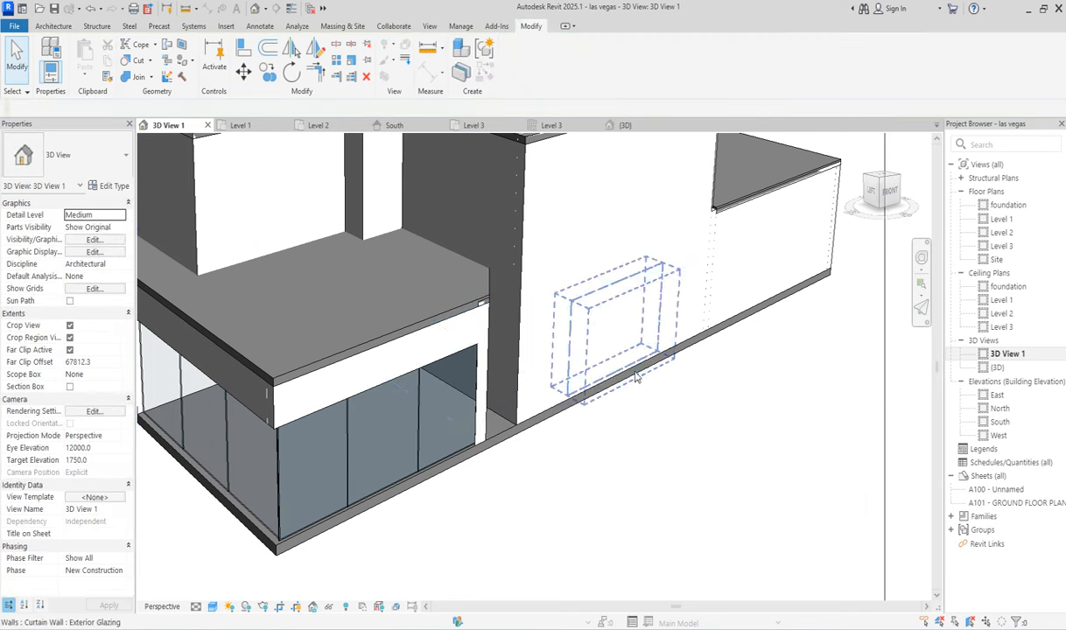
Step: Turn on Automatically Embed in the Exterior Glazing type so the main livingroom's curtain wall cuts into its front wall
click(579, 374)
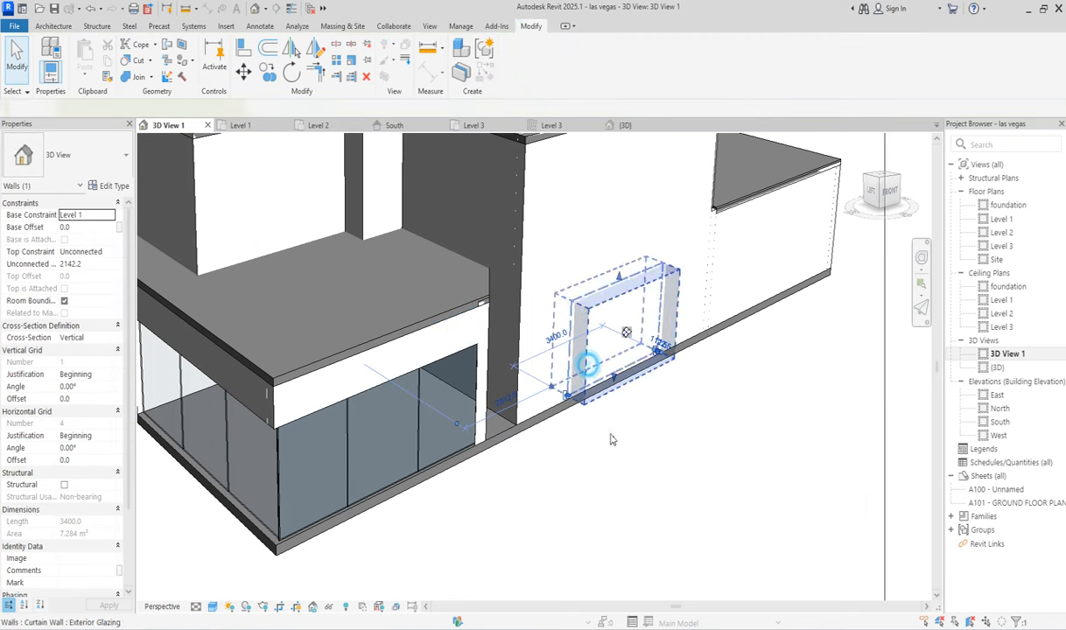
scroll(641, 478, down, 3)
click(118, 183)
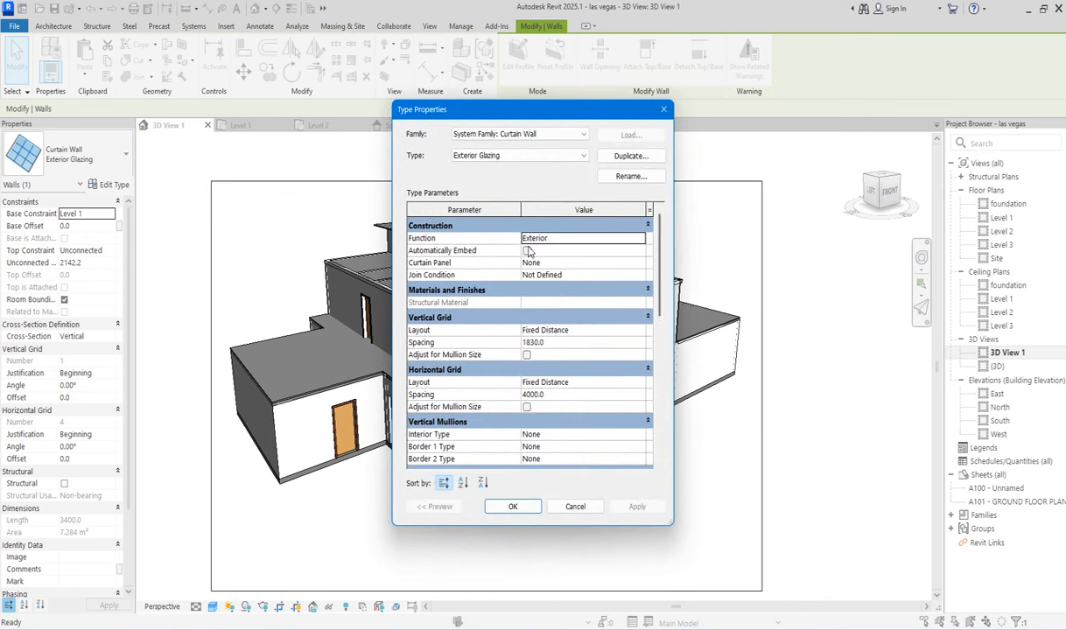
click(526, 251)
click(513, 507)
click(700, 542)
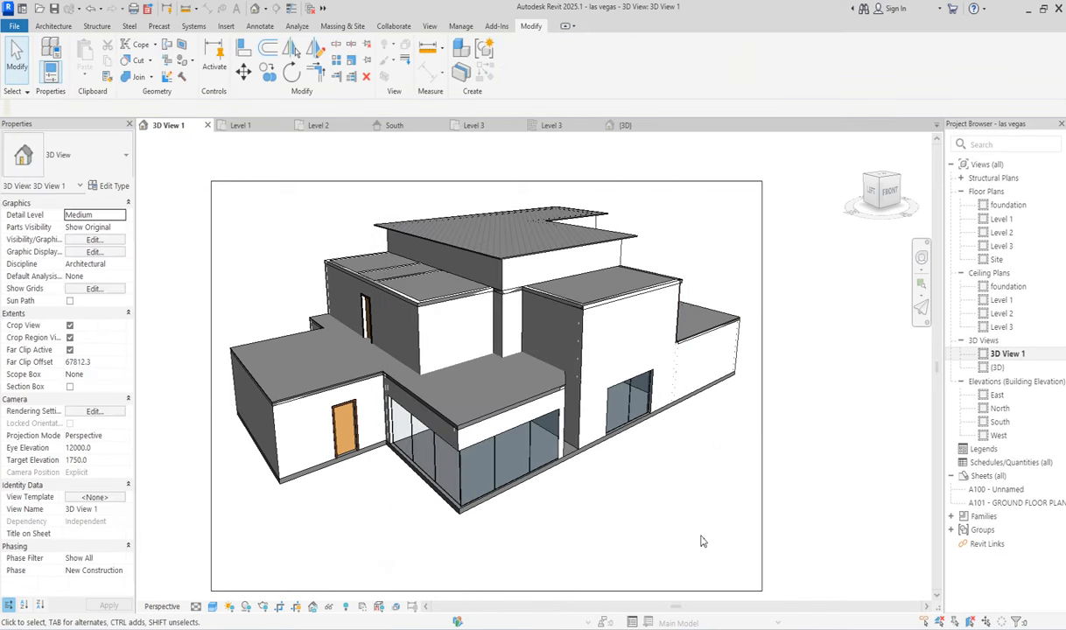
Step: Stretch the top of the main livingroom's curtain wall upward in 3D View 1 to nearly the full height of the front wall
scroll(701, 542, up, 2)
click(631, 382)
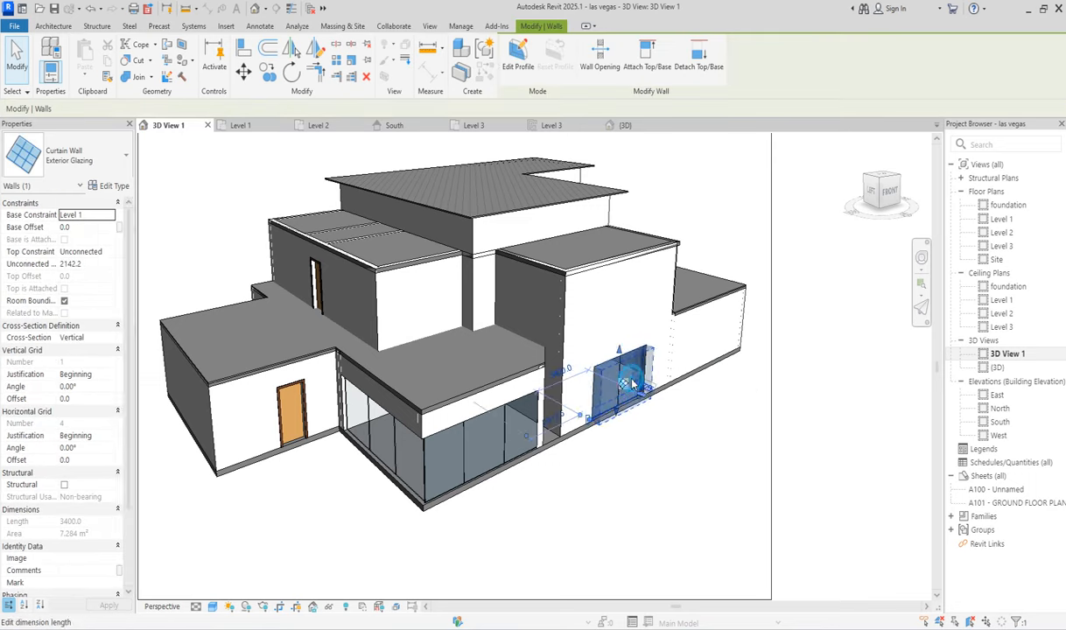
scroll(633, 383, up, 2)
drag(624, 347, 598, 206)
click(698, 563)
scroll(693, 518, down, 5)
scroll(696, 507, up, 3)
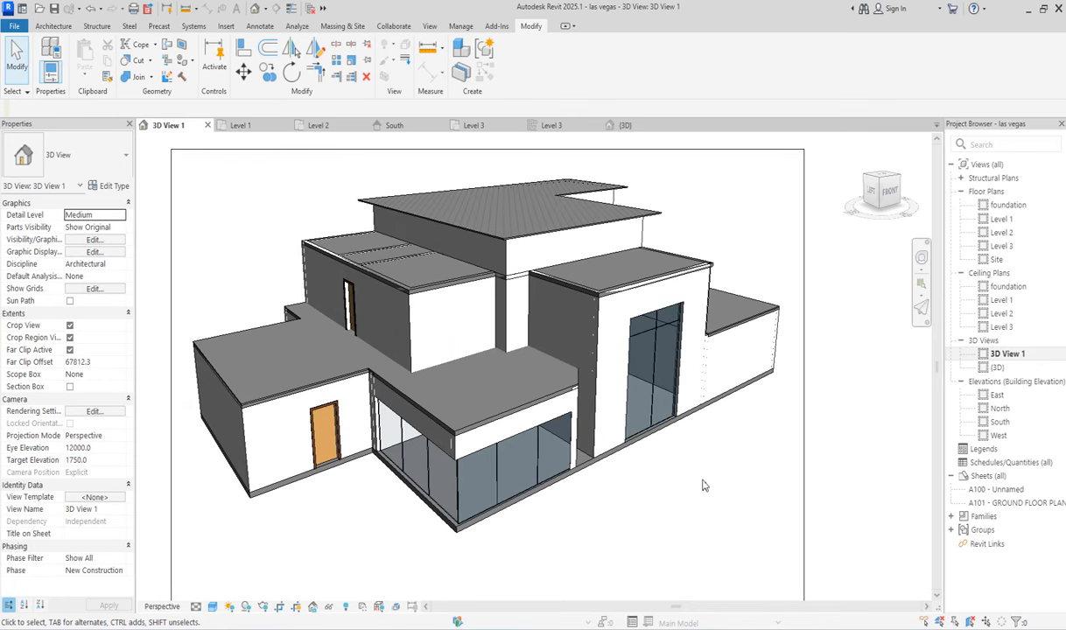
scroll(704, 486, down, 3)
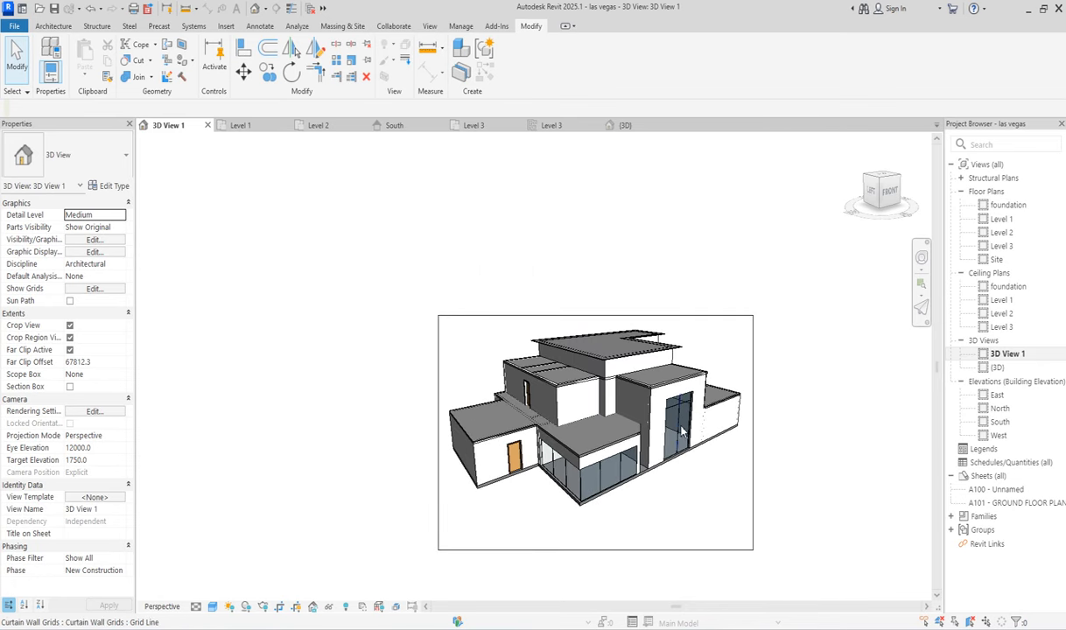
scroll(701, 481, up, 2)
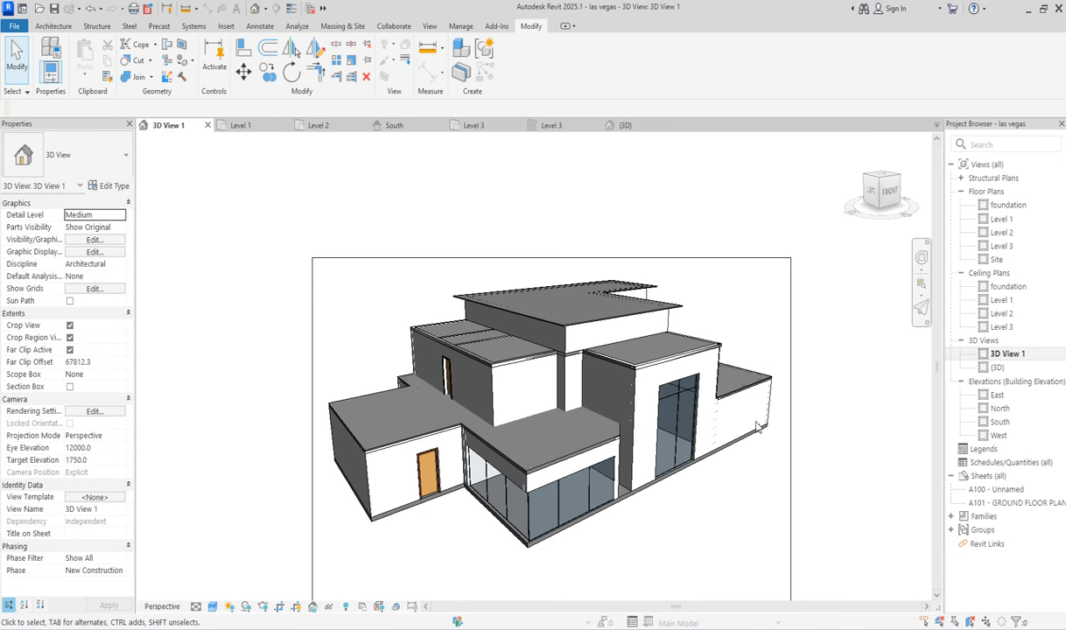
scroll(676, 398, up, 2)
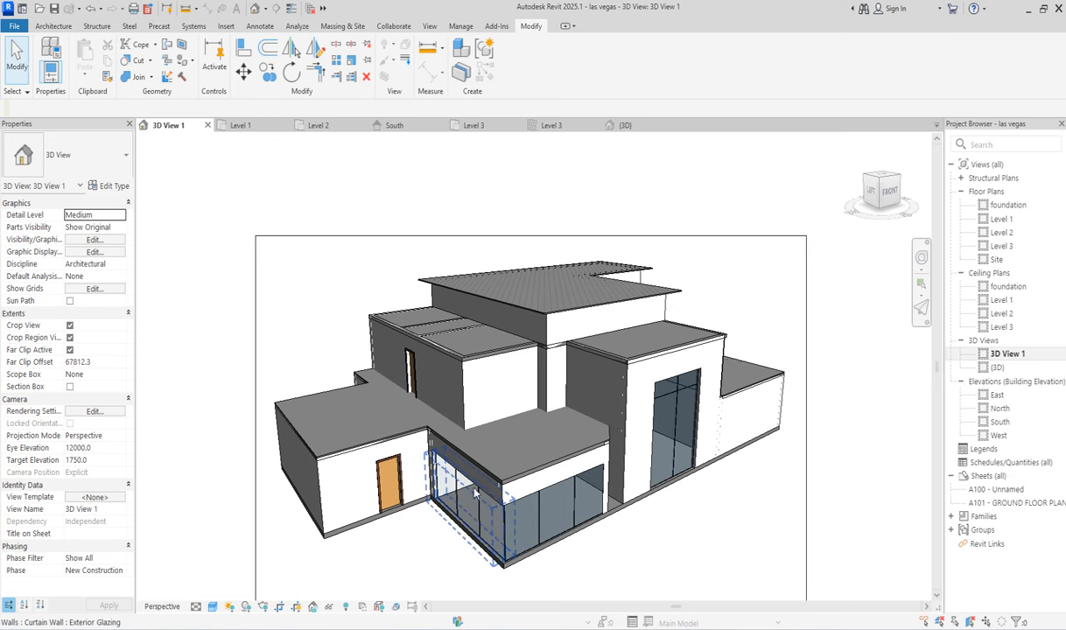
Step: In the Level 2 plan, select the private library's Generic - 200mm outer wall facing the green view
double_click(1001, 232)
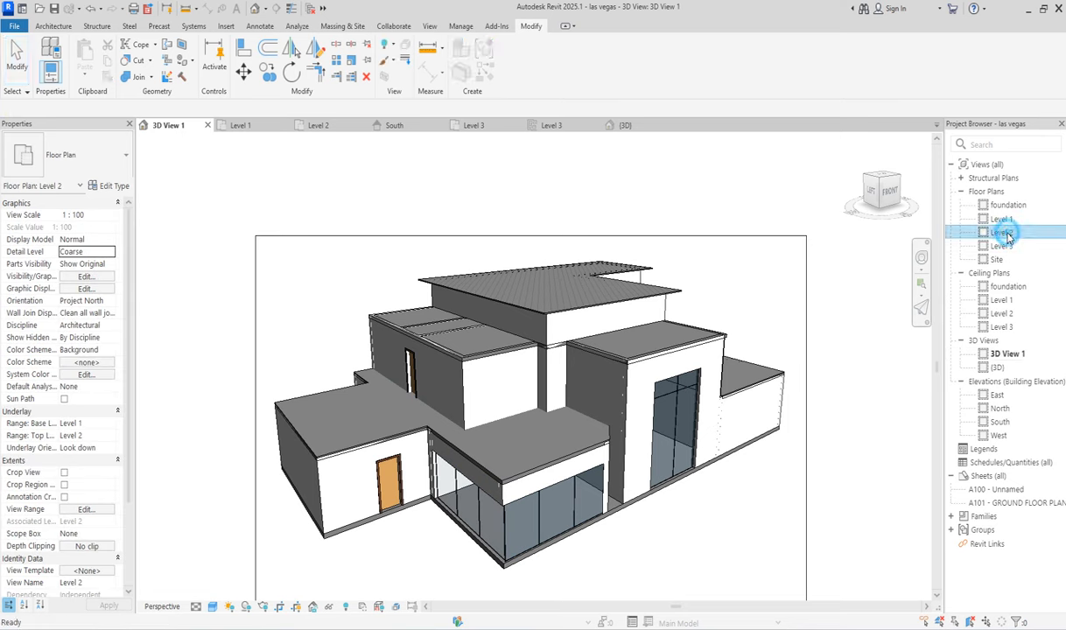
scroll(526, 389, up, 6)
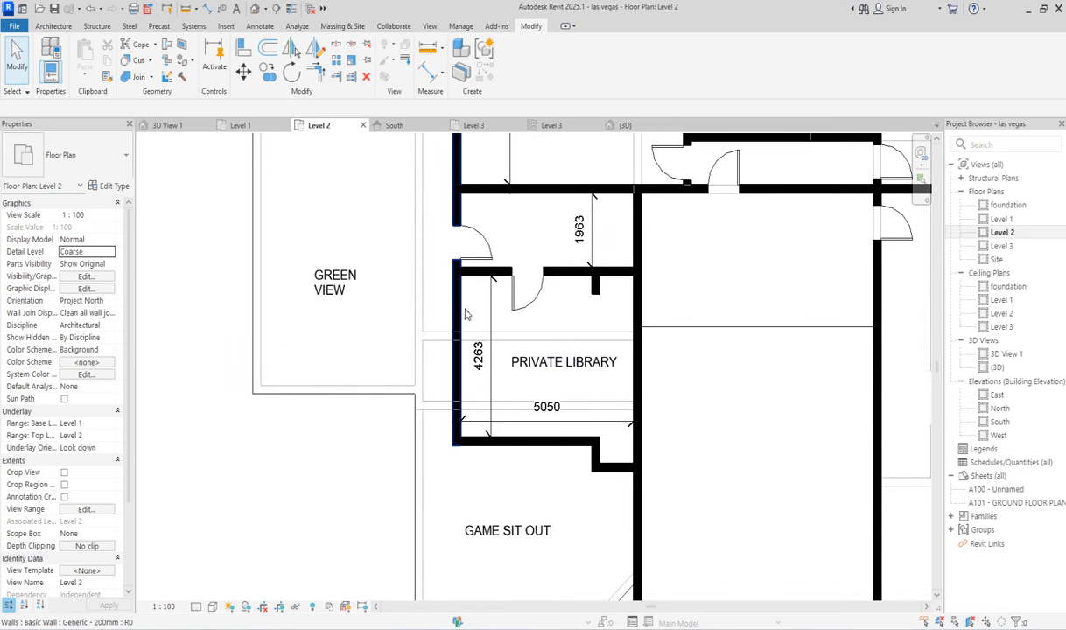
click(453, 311)
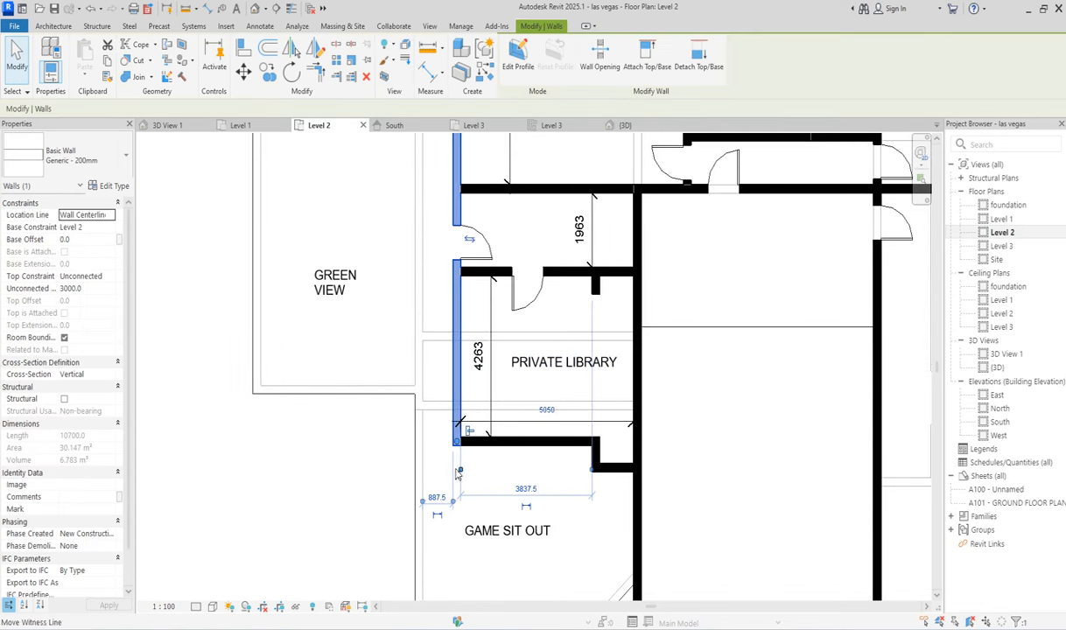